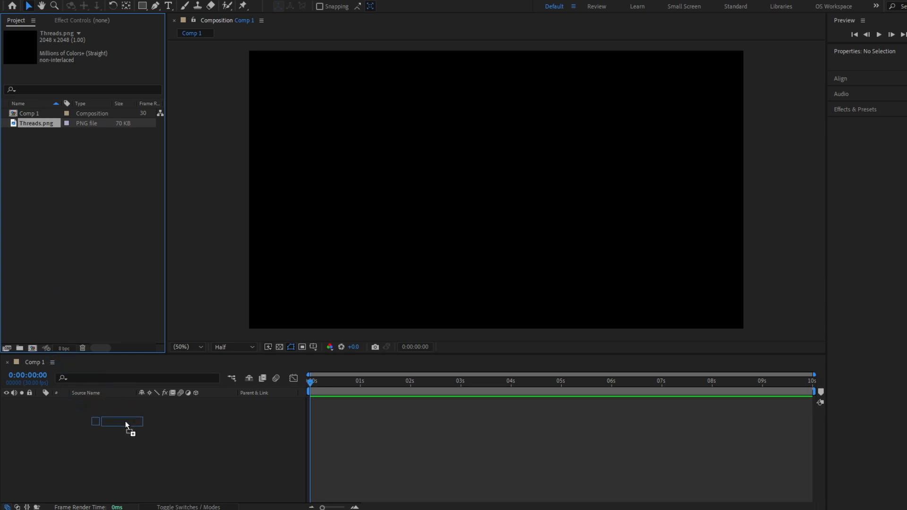
Add Threads.png to Comp 1 as a layer and turn on the transparency grid
left_click_drag(126, 422, 127, 422)
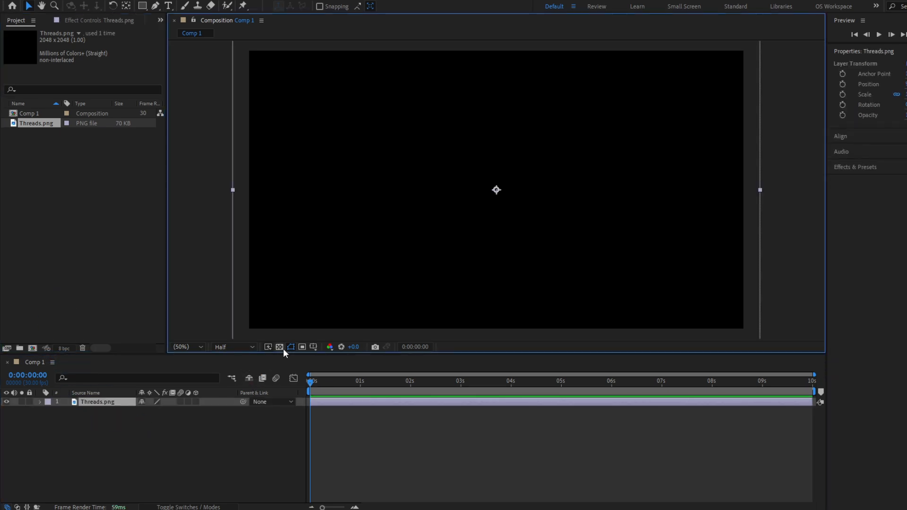
left_click(280, 347)
Scale the Threads.png layer down to 24%
left_click(127, 402)
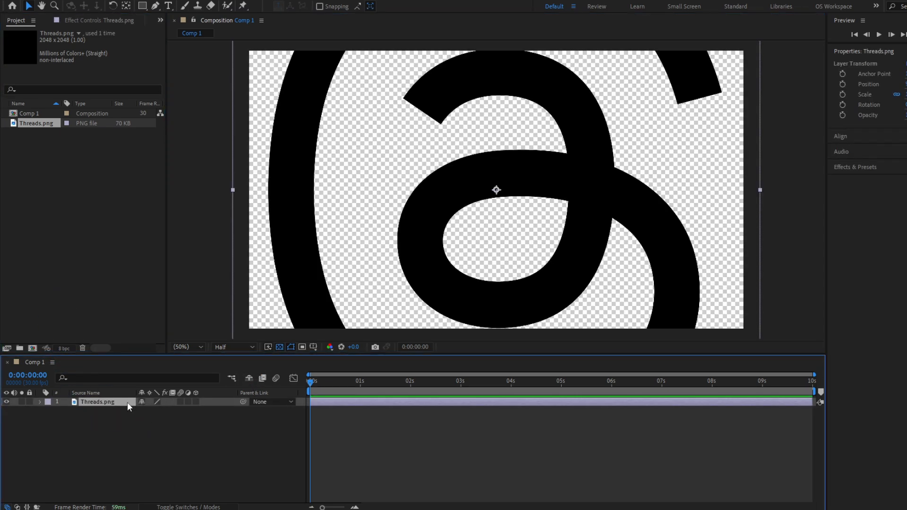
key("s")
left_click_drag(175, 411, 161, 417)
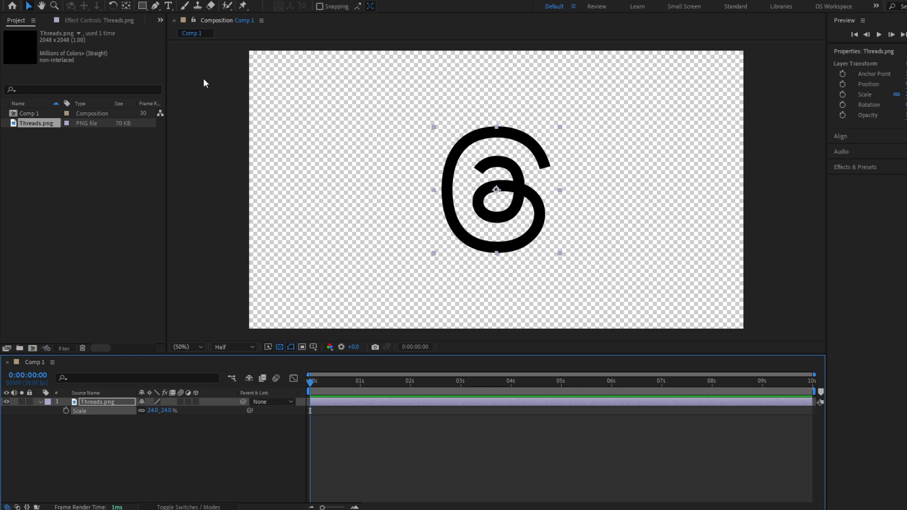
Trace an open curved mask along the logo's centreline with the Pen tool, from its upper-right end to the inner loop's end
left_click(155, 6)
key("slash")
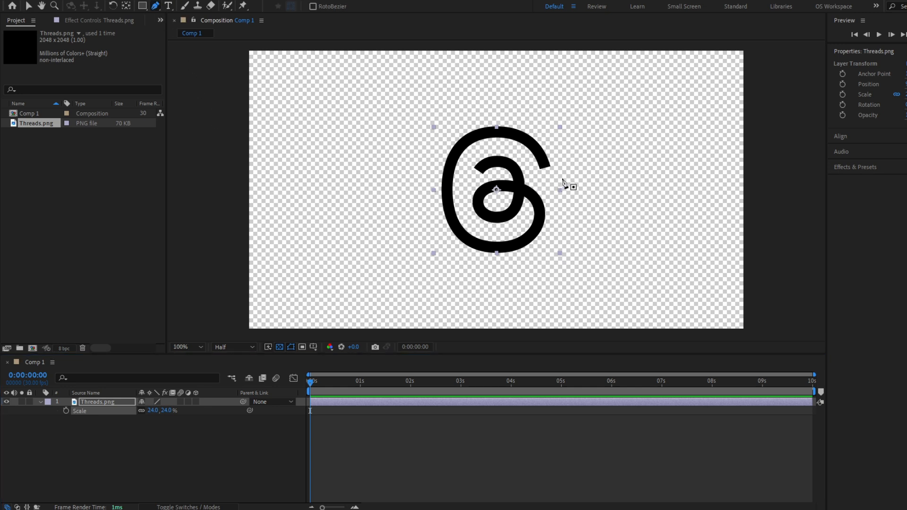
left_click(593, 142)
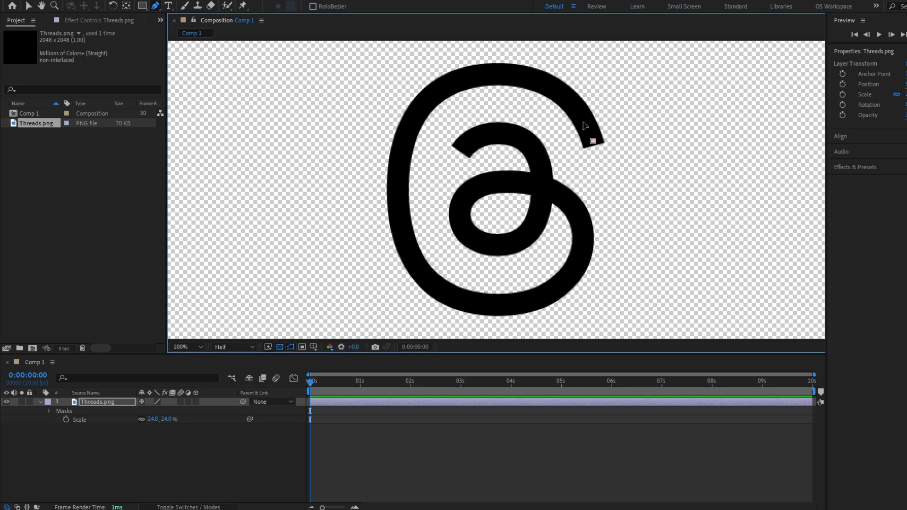
left_click_drag(550, 88, 517, 76)
left_click_drag(430, 101, 395, 141)
left_click_drag(403, 232, 409, 258)
left_click_drag(470, 303, 508, 310)
left_click_drag(565, 281, 590, 257)
left_click_drag(575, 208, 555, 190)
left_click_drag(492, 184, 455, 188)
left_click_drag(462, 232, 472, 248)
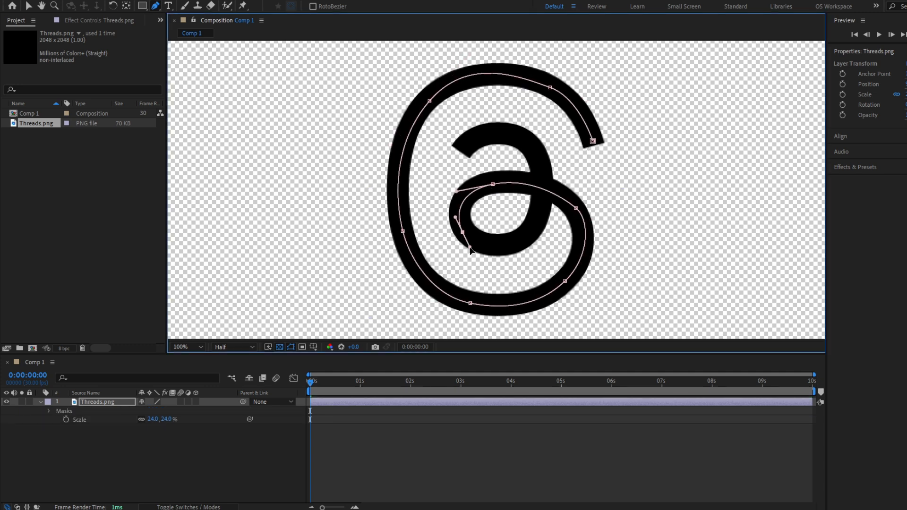
left_click_drag(530, 231, 541, 203)
left_click_drag(534, 149, 522, 127)
left_click_drag(462, 151, 428, 169)
Apply the Stroke effect to the Threads.png layer with Mask 1 as its path
left_click(123, 404)
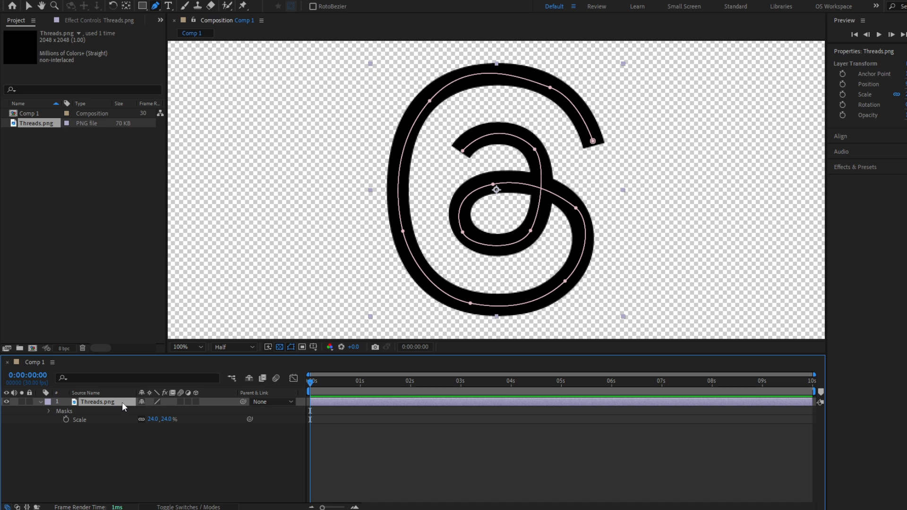
key("F3")
key("ctrl+space")
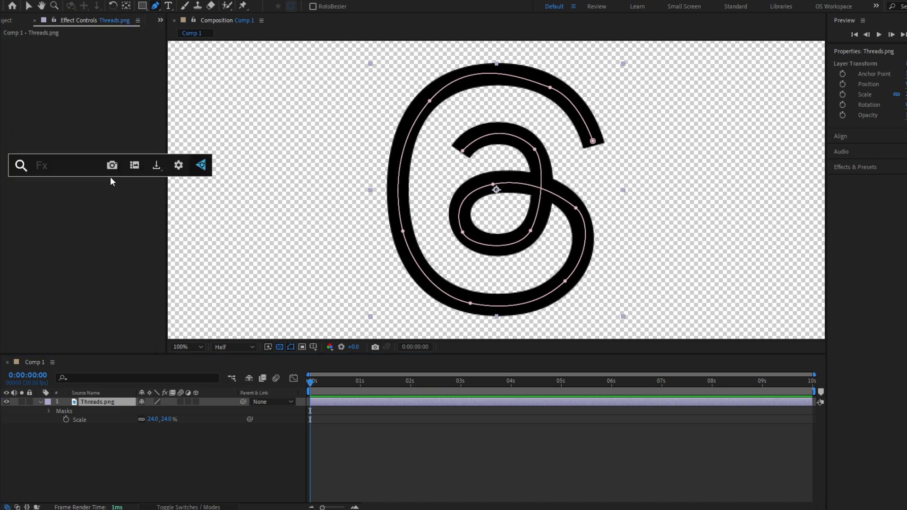
type("strok")
key("Return")
key("v")
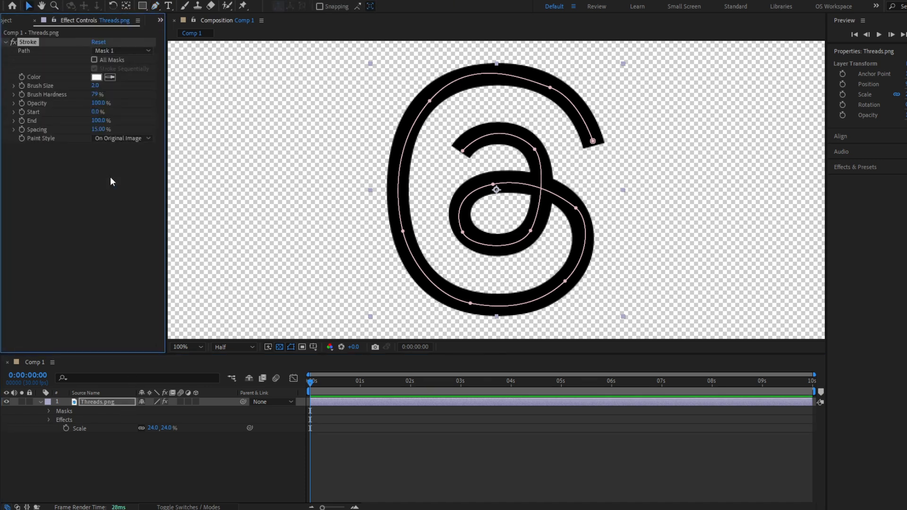
left_click(127, 51)
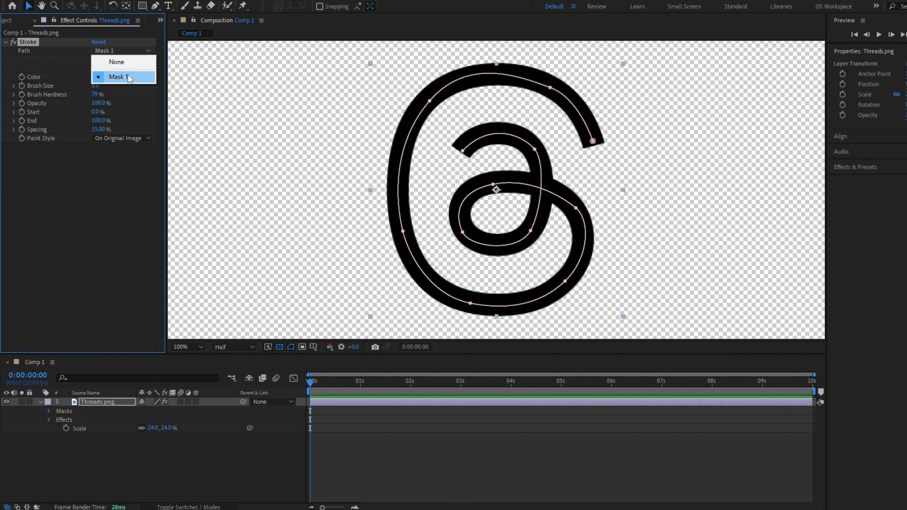
left_click(132, 78)
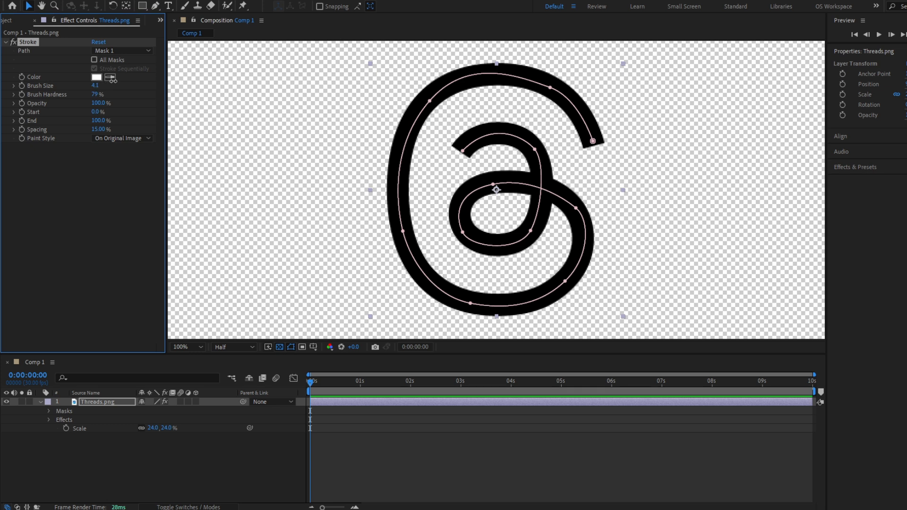
Set the stroke's Brush Size to 141.1 and nudge the mask points at the inner end and the upper-left curve for full coverage
left_click_drag(96, 85, 812, 74)
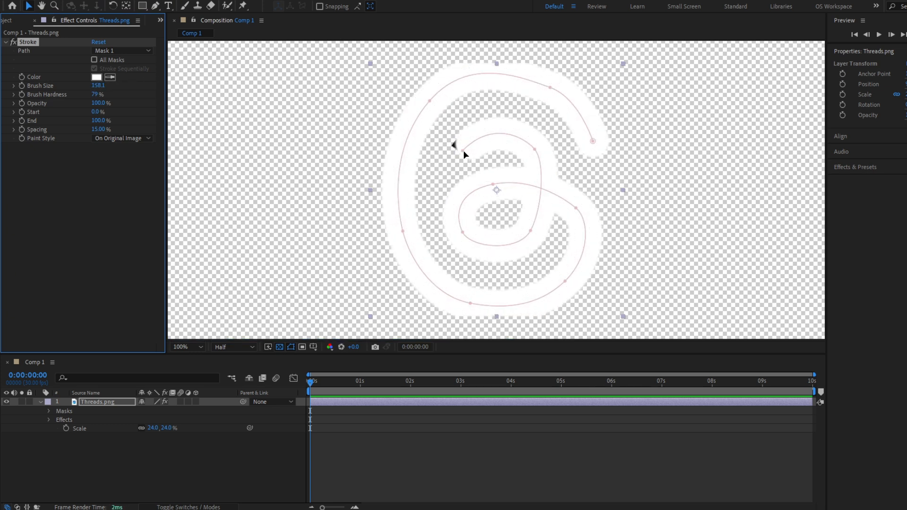
mouse_move(463, 151)
left_mouse_down()
mouse_move(468, 144)
mouse_move(458, 152)
left_mouse_up()
mouse_move(98, 86)
left_mouse_down()
mouse_move(74, 91)
mouse_move(2, 269)
mouse_move(122, 199)
left_mouse_up()
left_click_drag(430, 100, 427, 101)
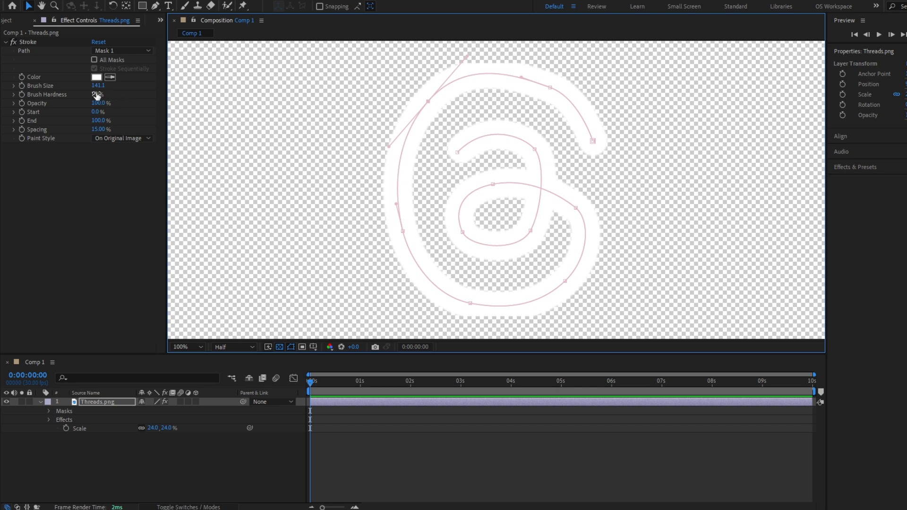
Set the stroke's Brush Hardness to 100%, Spacing to 0% and Paint Style to Reveal Original Image
left_click_drag(96, 96, 106, 97)
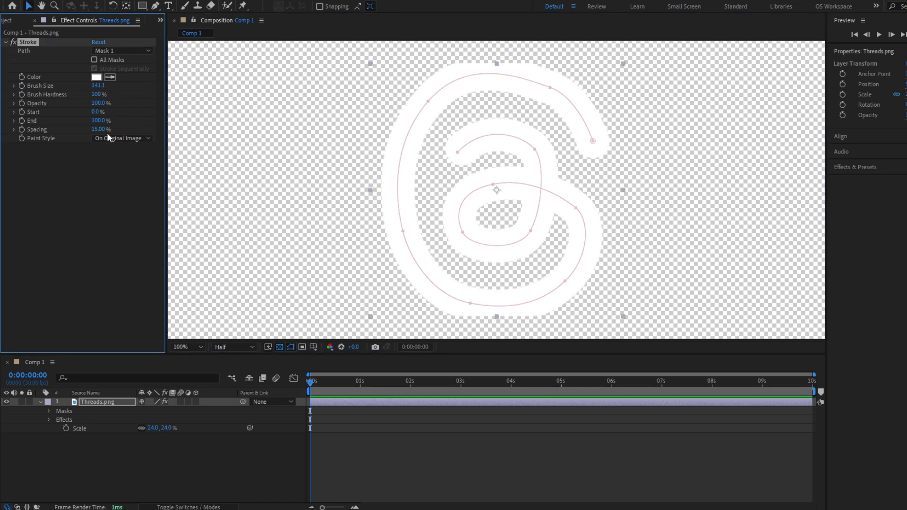
mouse_move(98, 130)
left_mouse_down()
mouse_move(74, 136)
mouse_move(1, 251)
left_mouse_up()
left_click(112, 140)
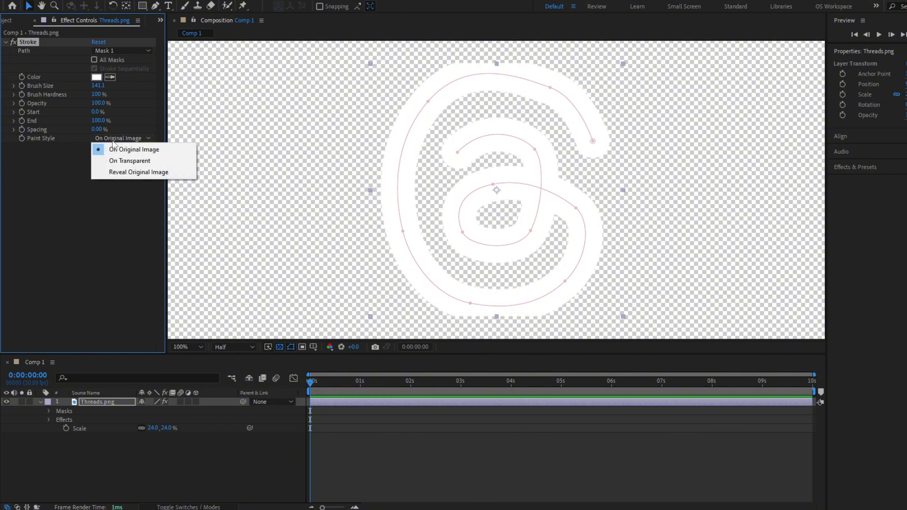
left_click(131, 173)
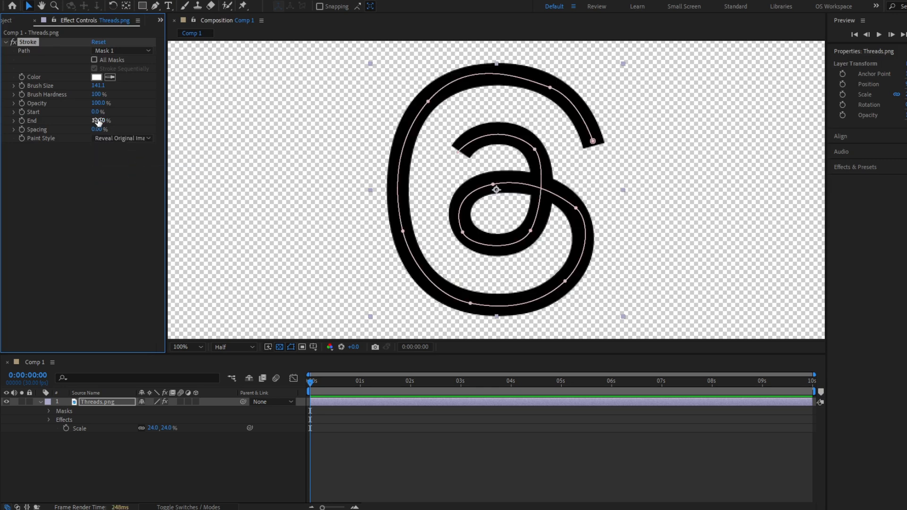
Set the stroke's Start and End to 100% and keyframe End at 0:00:00:00
mouse_move(97, 121)
left_mouse_down()
mouse_move(52, 125)
mouse_move(79, 135)
mouse_move(49, 129)
mouse_move(108, 112)
mouse_move(182, 110)
left_mouse_up()
mouse_move(96, 122)
left_mouse_down()
mouse_move(150, 118)
mouse_move(142, 121)
mouse_move(174, 129)
left_mouse_up()
left_click_drag(97, 122, 69, 124)
key("ctrl+z")
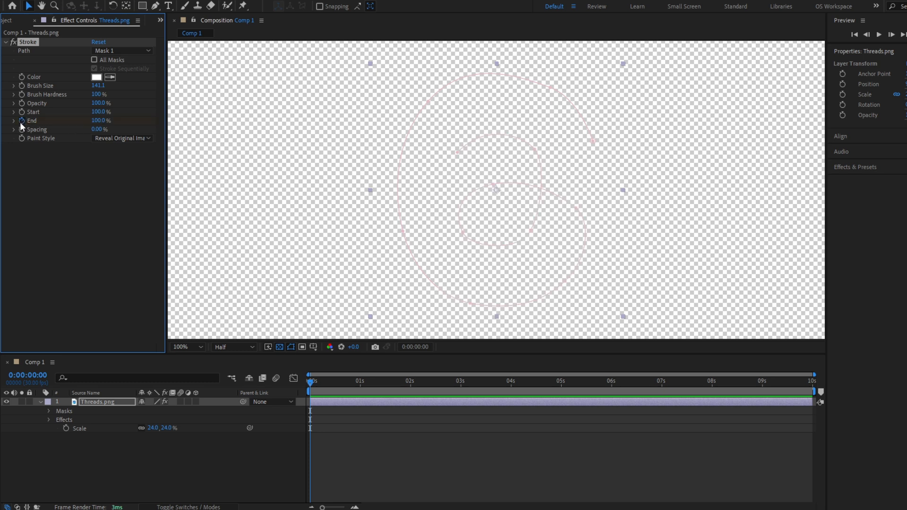
Add a second keyframe for the stroke's End at 0:00:01:01 with a value of 0%
key("u")
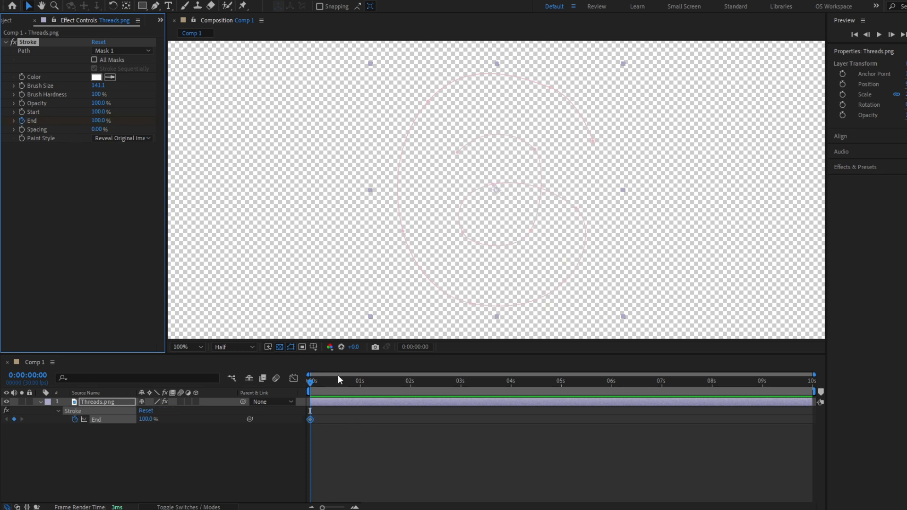
left_click_drag(339, 376, 361, 380)
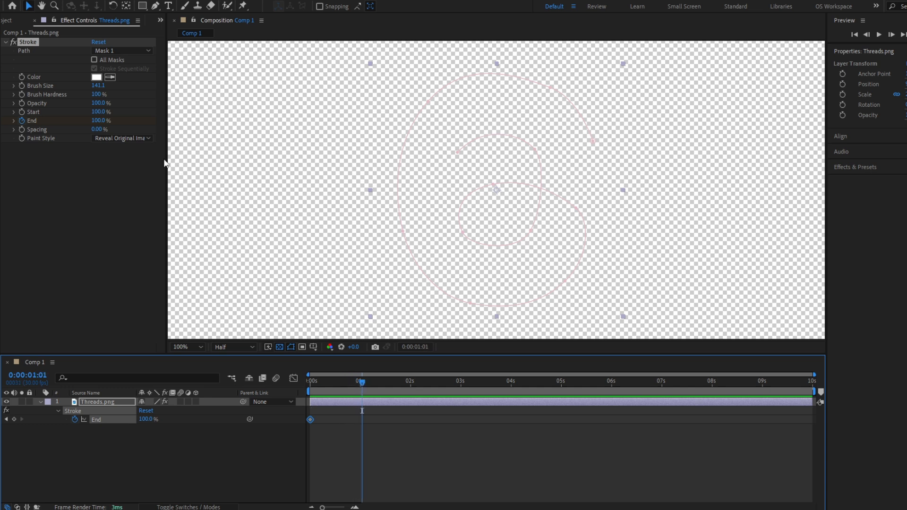
left_click_drag(99, 122, 29, 129)
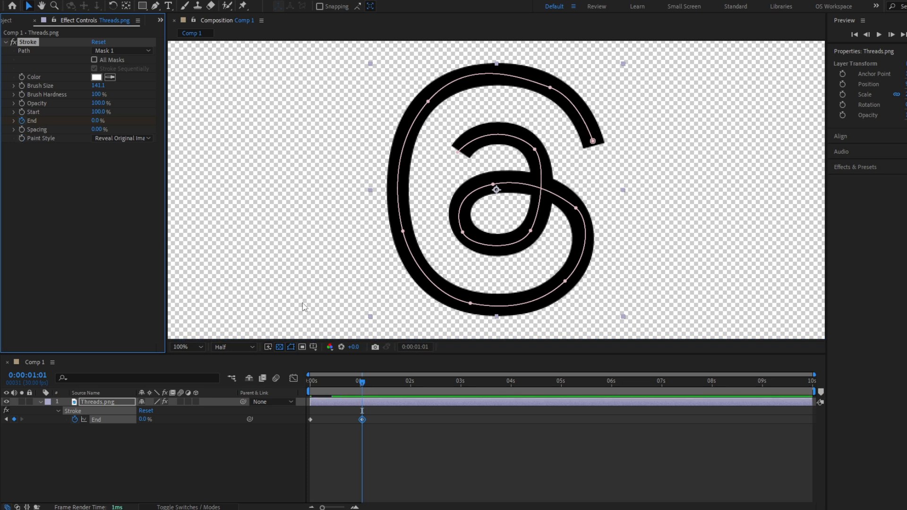
Apply Easy Ease to both End keyframes and preview the write-on animation
left_click(358, 393)
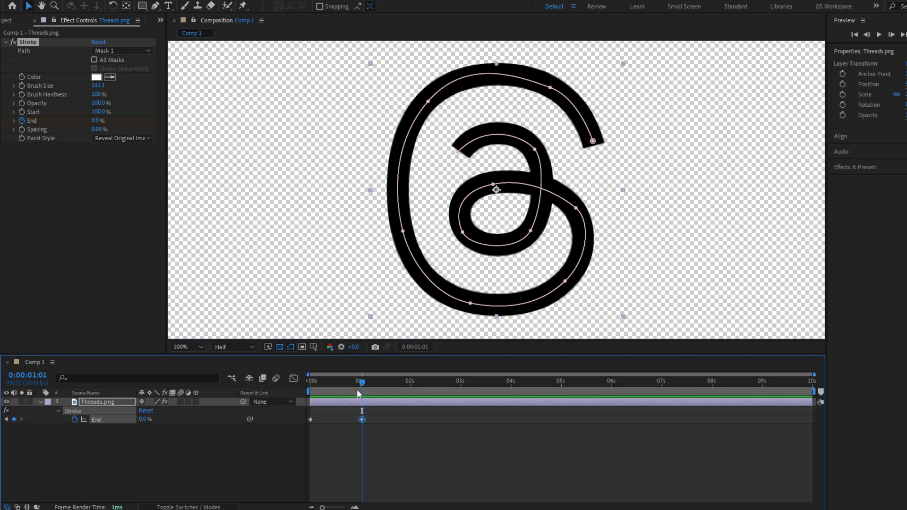
left_click_drag(425, 457, 286, 400)
key("F9")
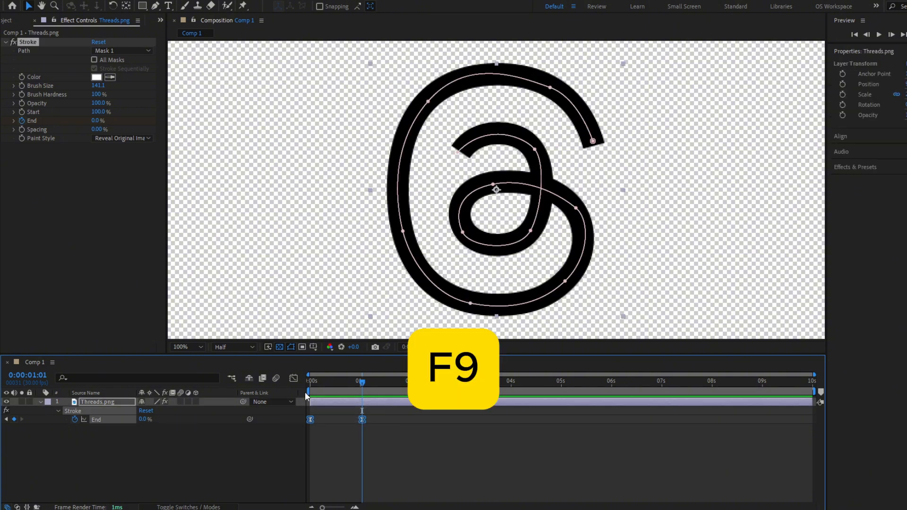
mouse_move(380, 435)
left_mouse_down()
mouse_move(326, 405)
mouse_move(318, 385)
mouse_move(271, 383)
left_mouse_up()
left_click(293, 379)
left_click(293, 380)
left_click(336, 428)
key("space")
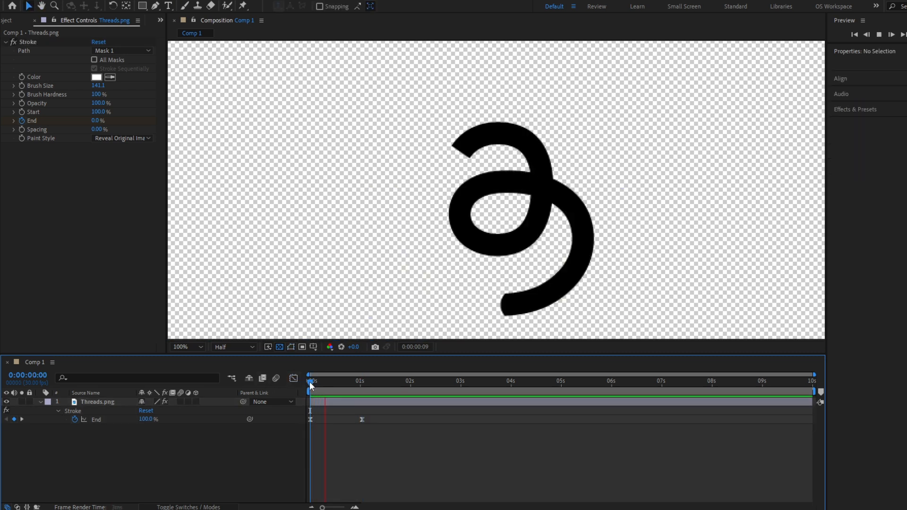
Move the last End keyframe to 0:00:01:18 and preview the slower animation
left_click_drag(362, 420, 390, 429)
left_click(373, 427)
key("space")
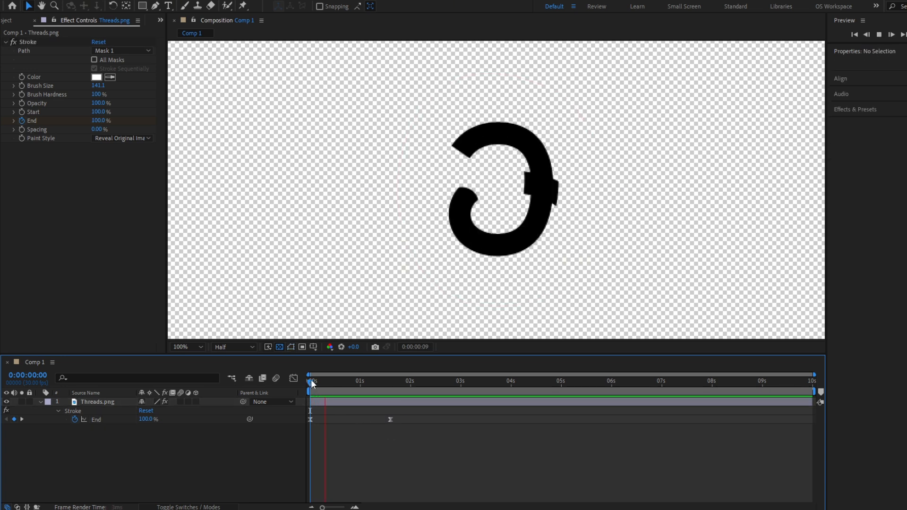
Convert the first End keyframe back to linear and preview the animation from the start
mouse_move(312, 383)
left_mouse_down()
mouse_move(347, 405)
mouse_move(307, 407)
left_mouse_up()
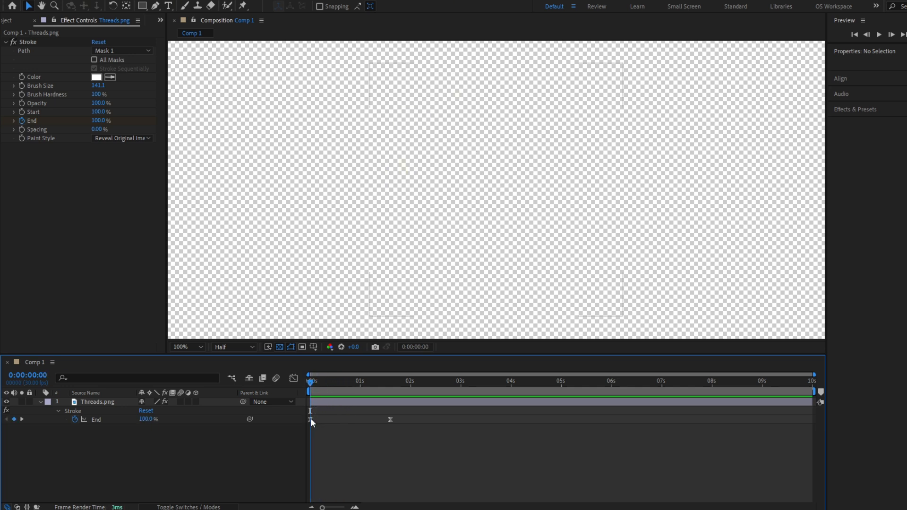
left_click(310, 418, "ctrl")
key("space")
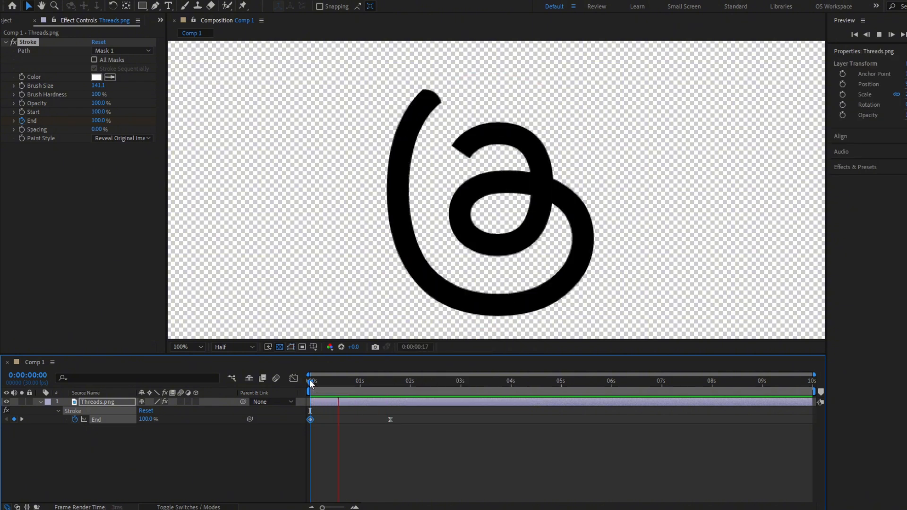
left_click(311, 380)
Inspect the path crossing at 0:00:00:03 and apply the Roughen Edges effect to the Threads.png layer
mouse_move(319, 383)
left_mouse_down()
mouse_move(332, 385)
mouse_move(314, 384)
left_mouse_up()
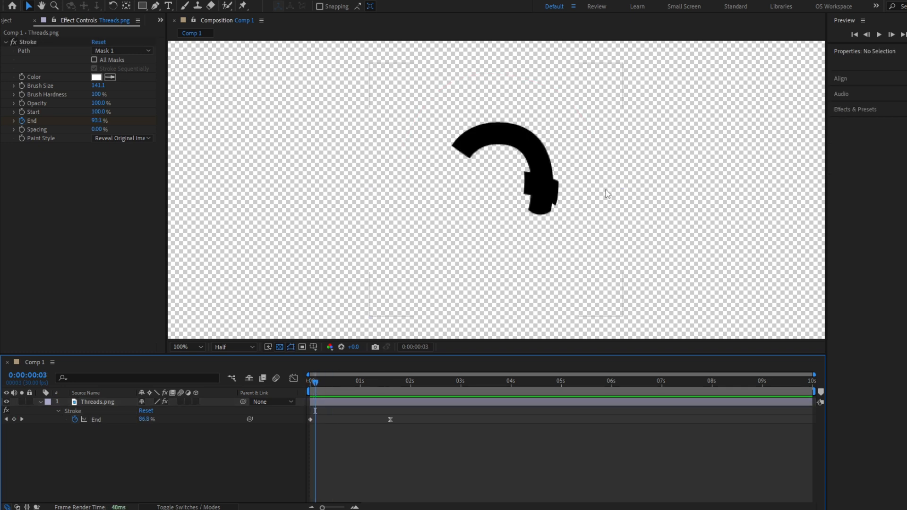
scroll(607, 196, "up", 1)
scroll(544, 186, "down", 1)
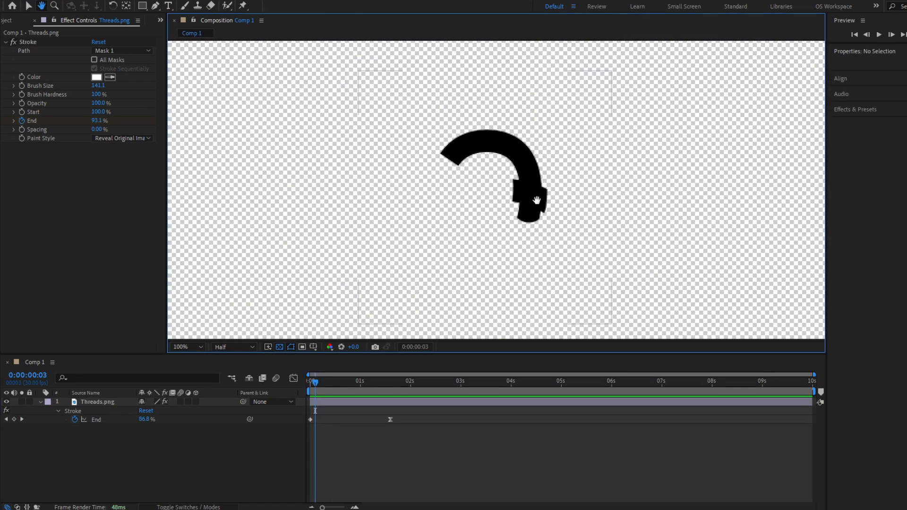
left_click(361, 398)
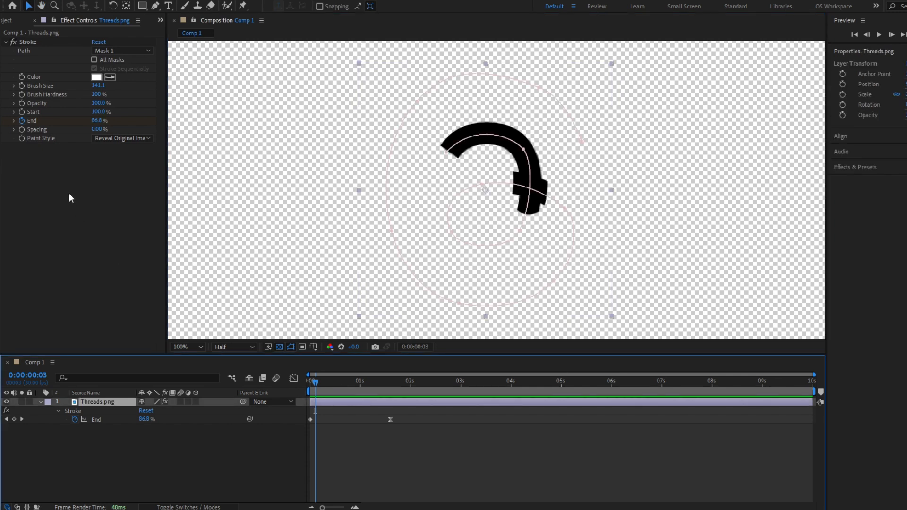
key("ctrl+space")
type("rough")
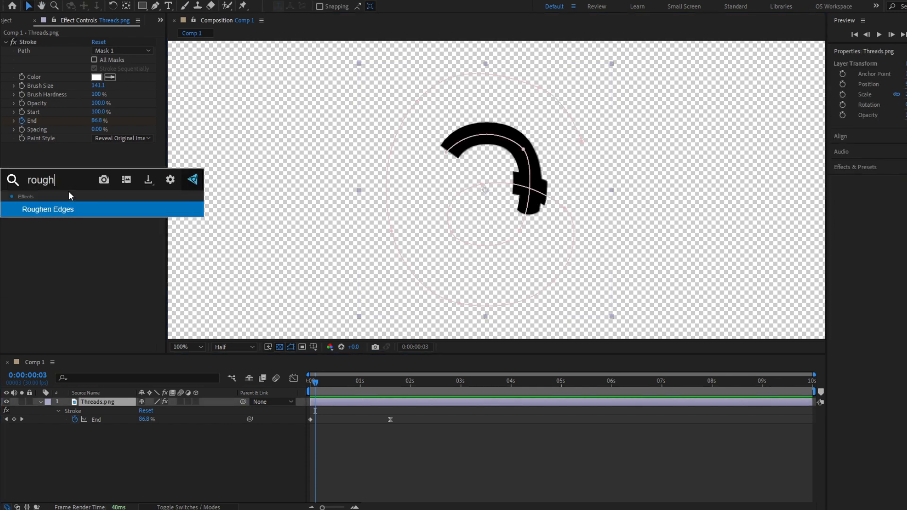
key("Return")
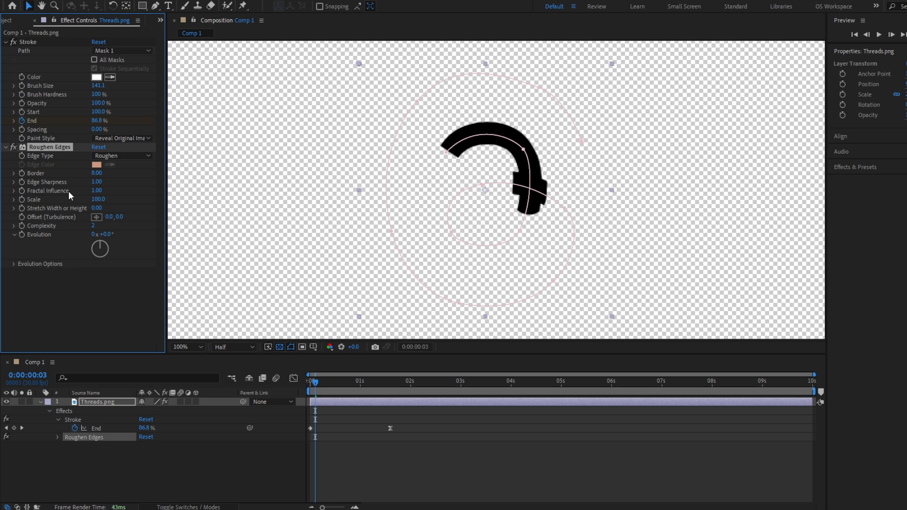
Set Roughen Edges' Fractal Influence to 0 and place a Border keyframe at 0:00:01:18
left_click_drag(82, 194, 55, 198)
left_click(331, 402)
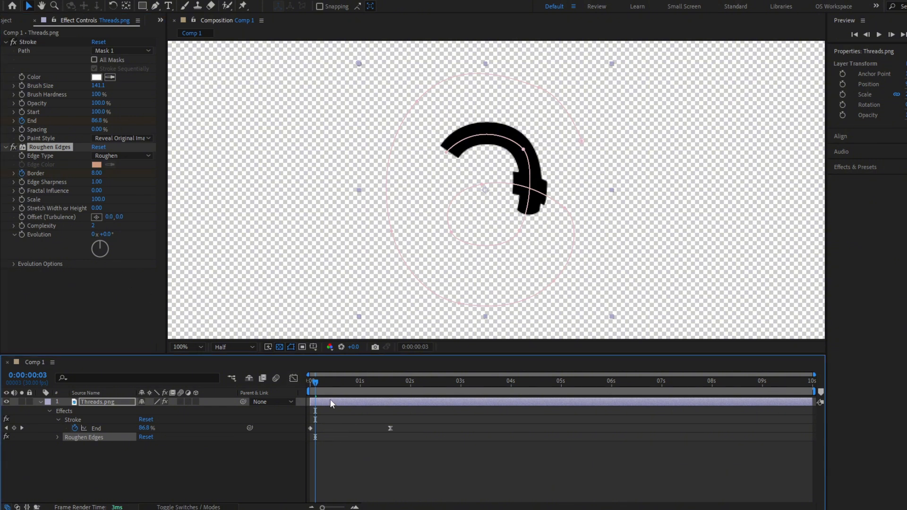
key("u")
key("u")
left_click_drag(316, 439, 389, 435)
key("End")
key("j")
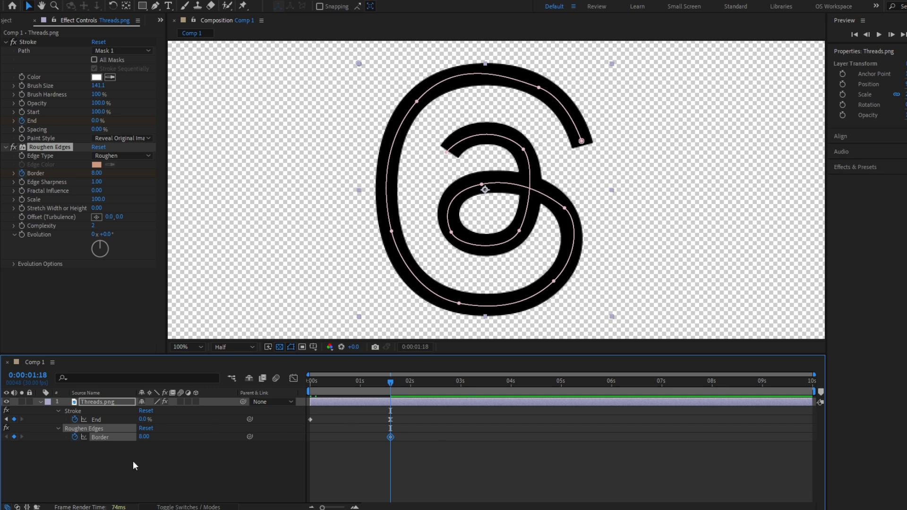
Set the Roughen Edges Border to 0 at the 0:00:01:18 keyframe
left_click(142, 445)
left_click(143, 436)
type("0")
key("Return")
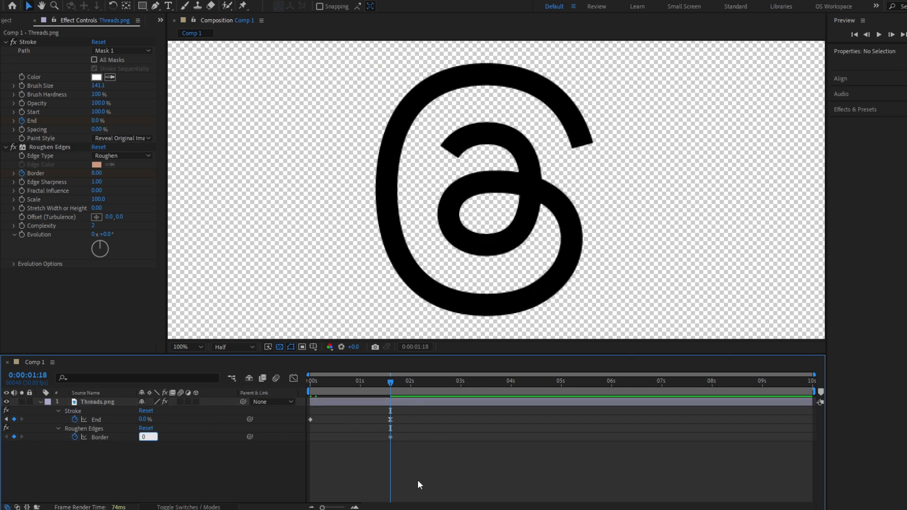
At 0:00:00:04, raise the Roughen Edges Border to about 101.70 and move that keyframe to the start of the timeline
left_click(327, 387)
left_click_drag(327, 387, 316, 389)
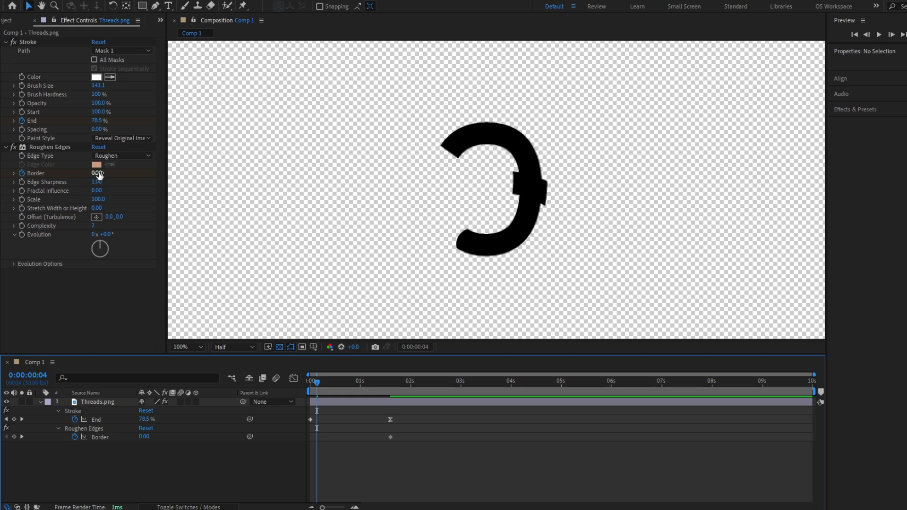
left_click_drag(98, 175, 444, 165)
left_click_drag(535, 165, 602, 165)
left_click_drag(316, 437, 311, 437)
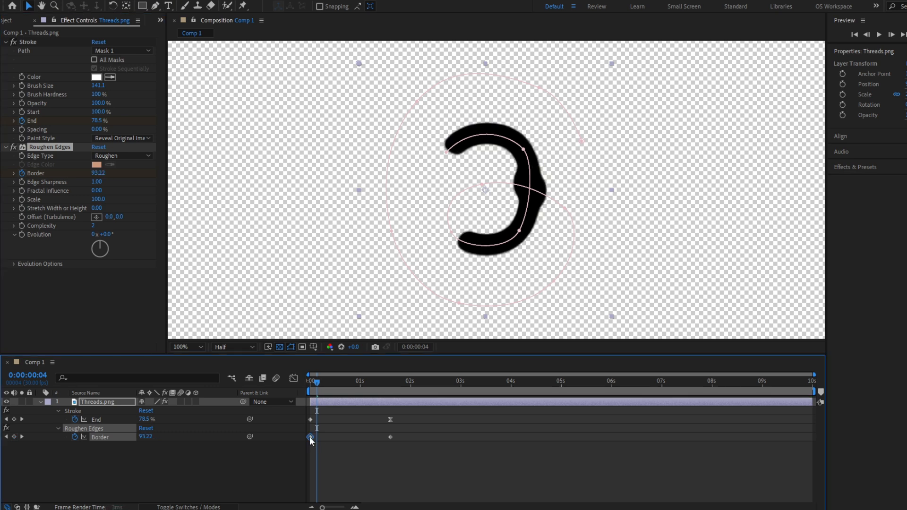
Deselect the layer and preview the logo animation with the animated Border from 0:00:00:00
left_click(356, 448)
left_click(311, 383)
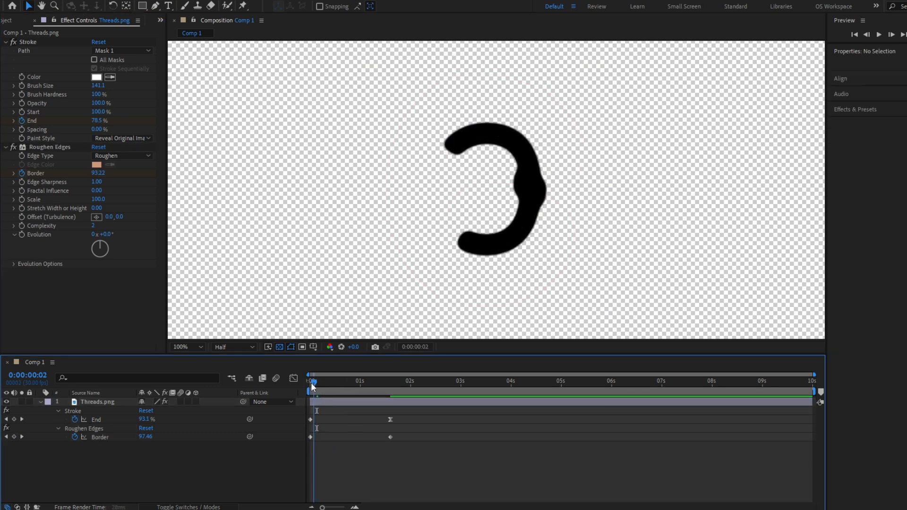
key("space")
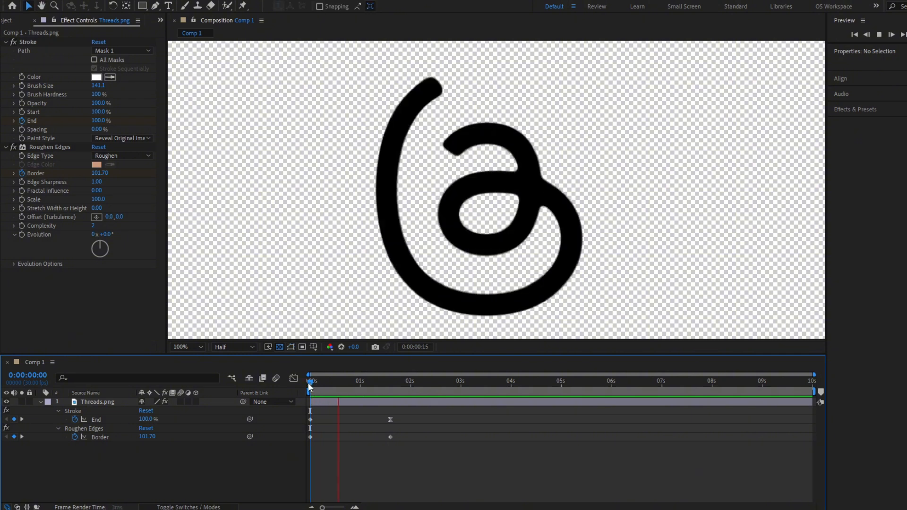
key("space")
Apply Easy Ease to the Border keyframe at 0:00:01:18 and preview the animation from the start
left_click(388, 437)
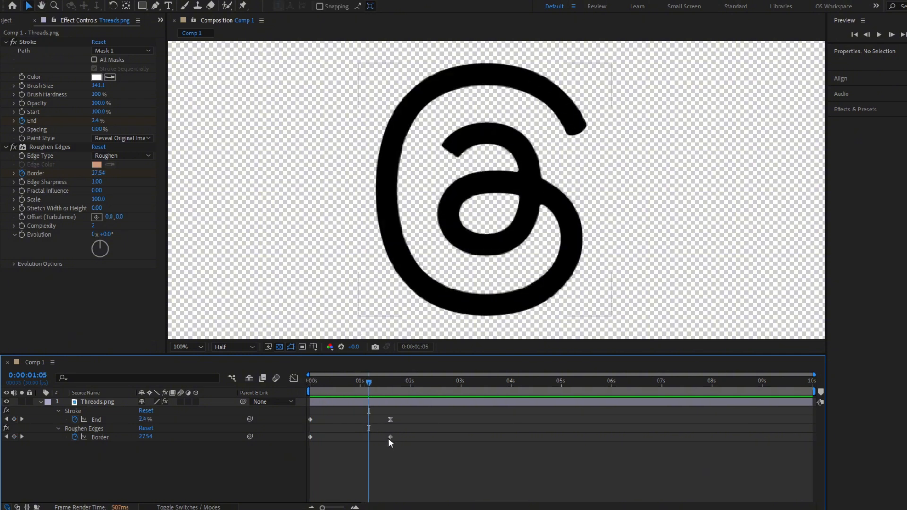
key("F9")
left_click(349, 446)
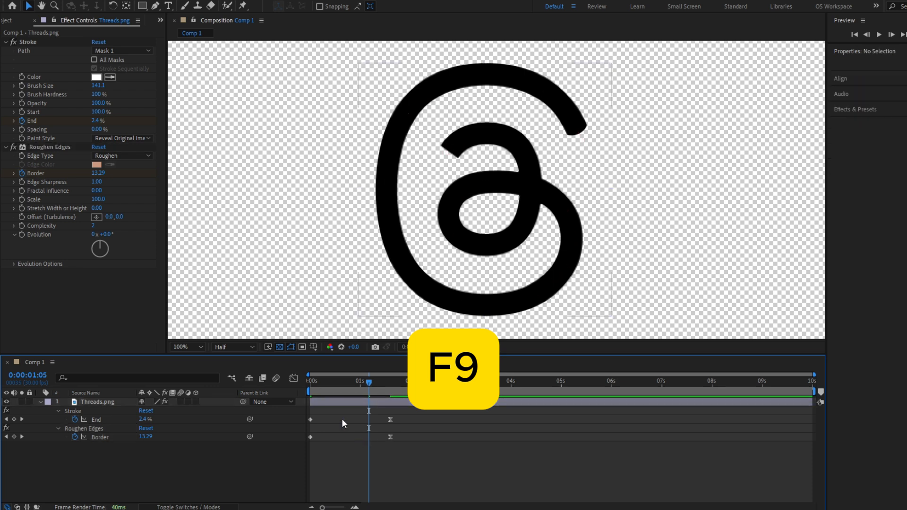
mouse_move(331, 380)
left_mouse_down()
mouse_move(308, 382)
mouse_move(363, 384)
mouse_move(355, 398)
mouse_move(299, 383)
left_mouse_up()
key("space")
key("space")
Collapse the Threads.png layer's properties and draw a black circle about 52 px wide near the composition's center on a new shape layer
left_click(355, 401)
key("u")
left_click(344, 440)
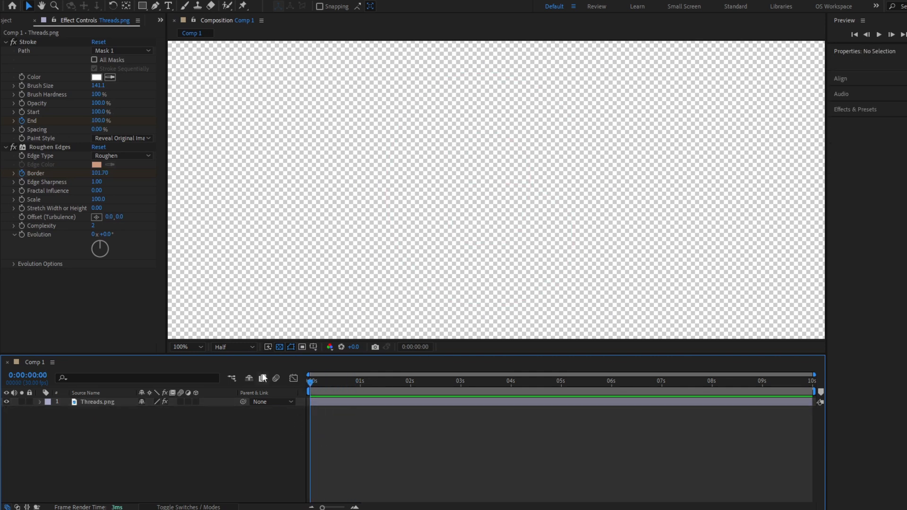
key("shift+slash")
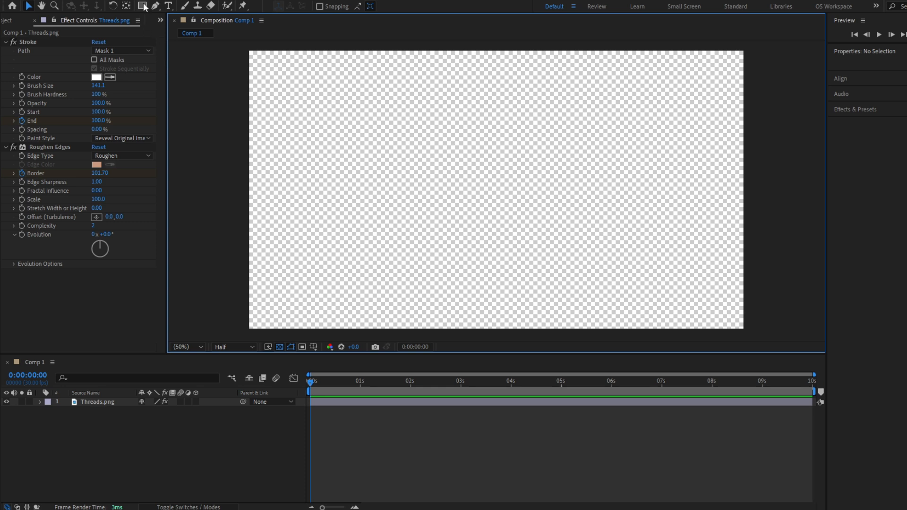
left_click_drag(144, 7, 157, 24)
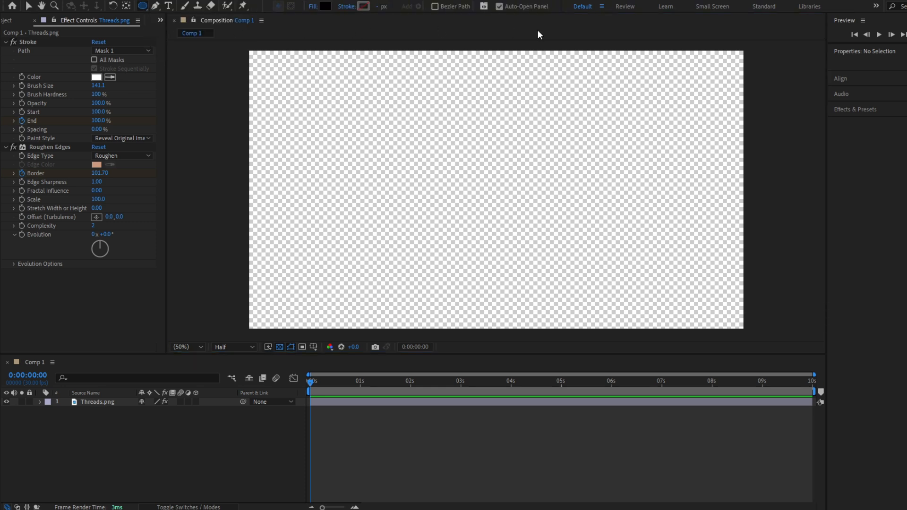
left_click_drag(497, 200, 510, 187)
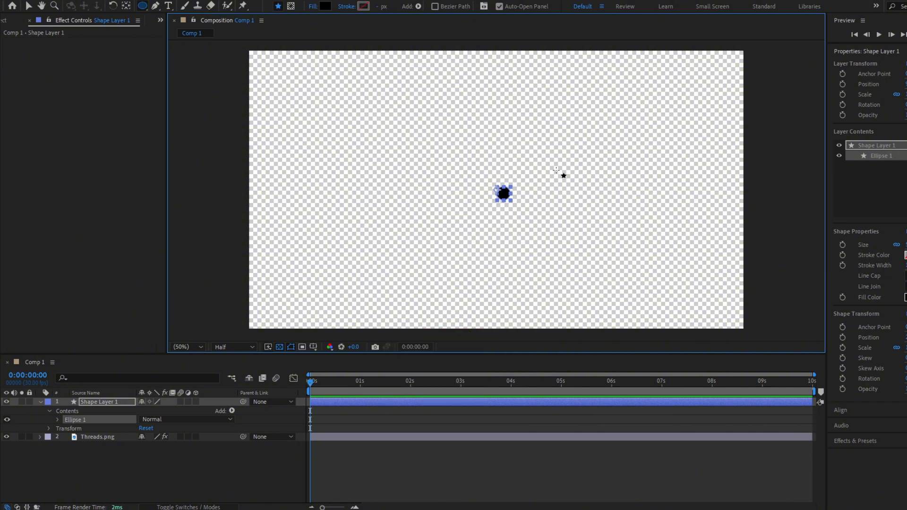
Center the anchor point on the circle and center the shape layer in the composition
key("ctrl+alt+Home")
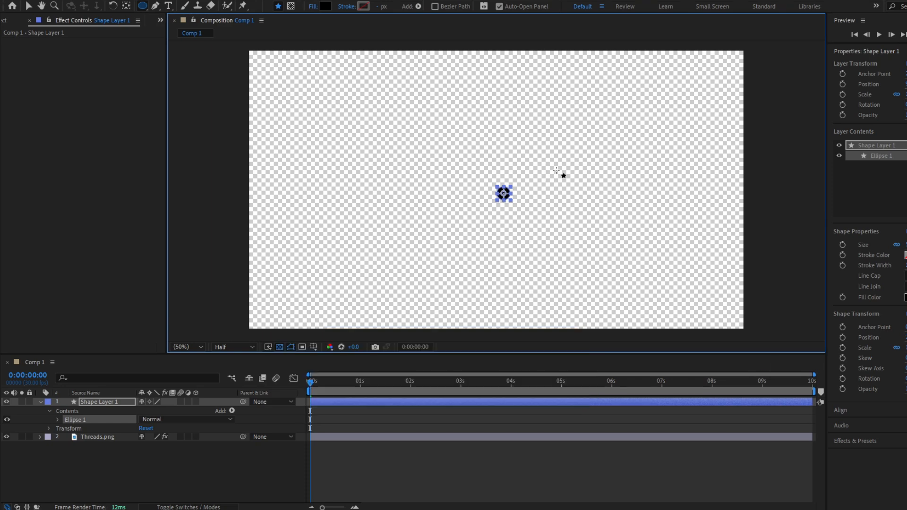
key("ctrl+Home")
scroll(496, 198, "up", 2)
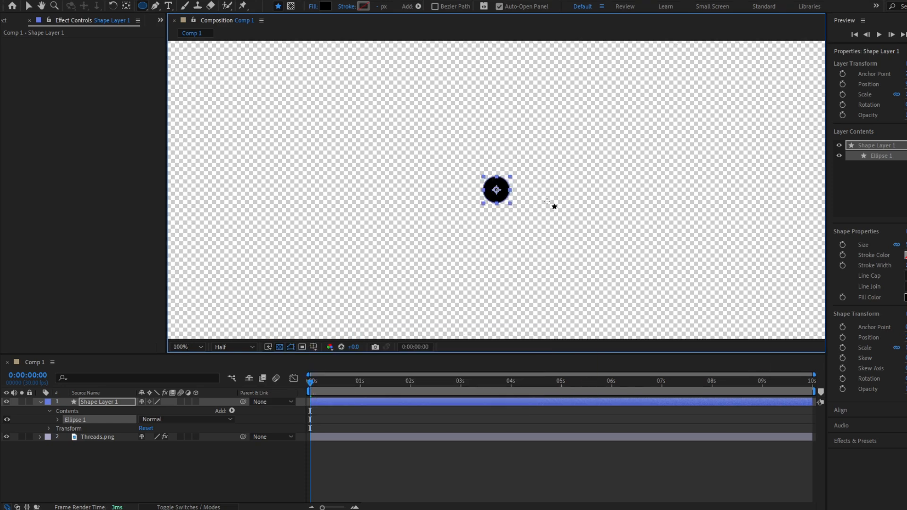
key("v")
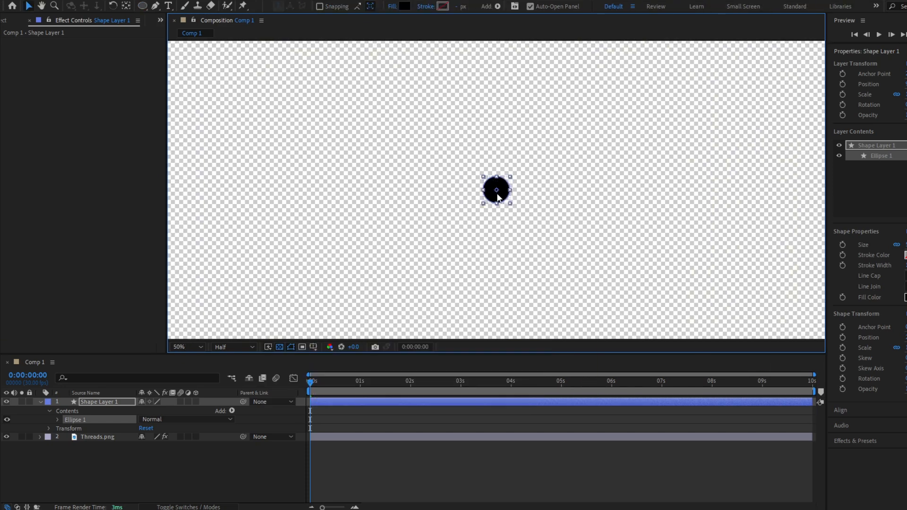
scroll(497, 198, "down", 2)
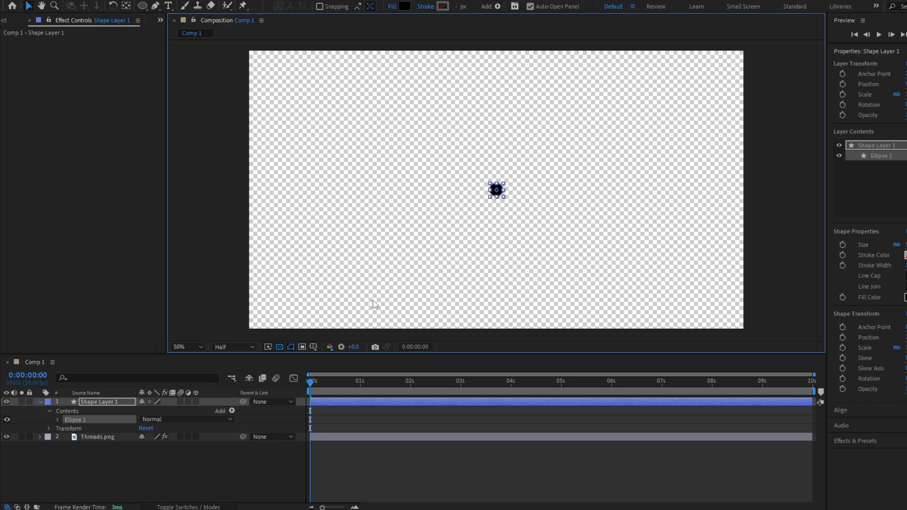
Set the circle's Ellipse Path size to 24 by 24 with proportions linked
left_click(57, 419)
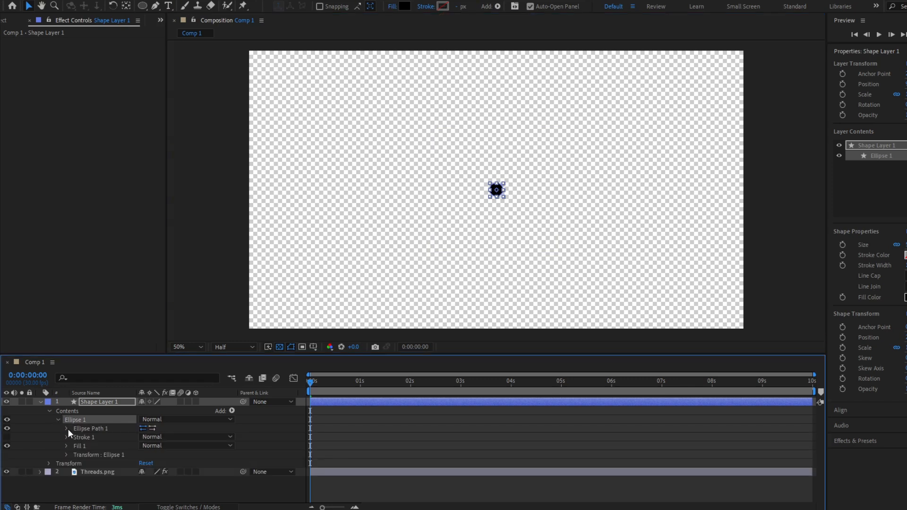
left_click(66, 428)
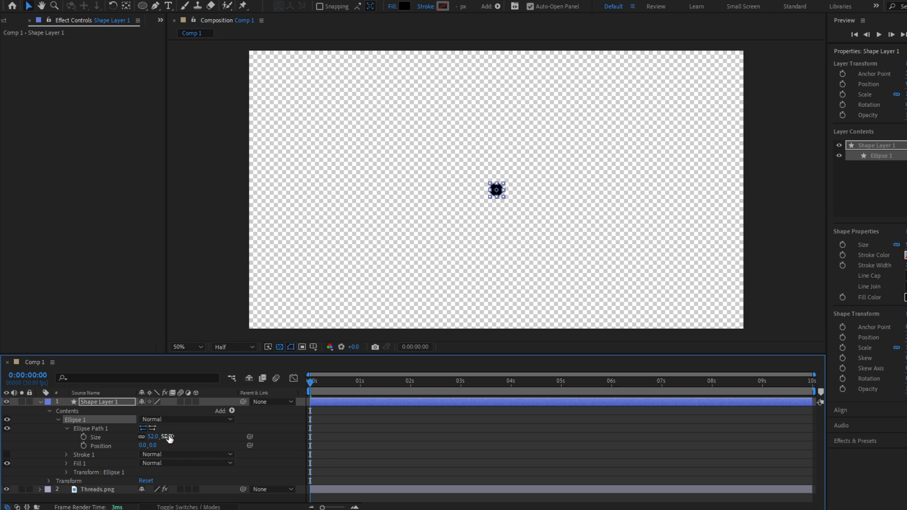
mouse_move(166, 436)
left_mouse_down()
mouse_move(156, 436)
mouse_move(166, 439)
left_mouse_up()
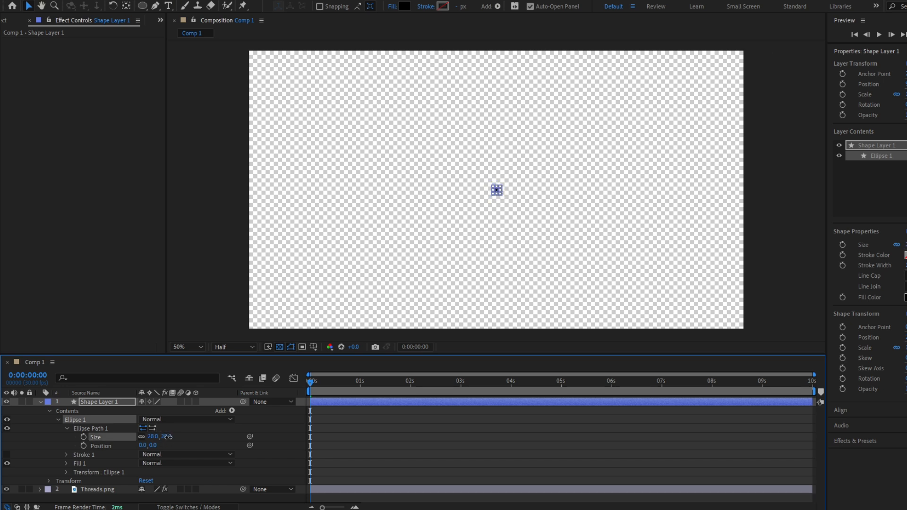
left_click(208, 436)
scroll(497, 181, "up", 1)
scroll(484, 189, "down", 1)
left_click(167, 436)
type("24")
key("Return")
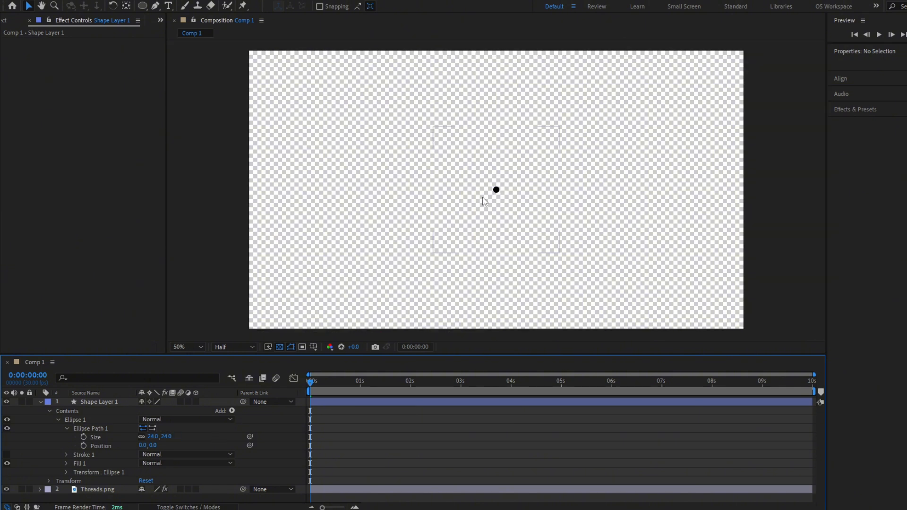
Rename the circle's shape layer as Line
left_click(95, 402)
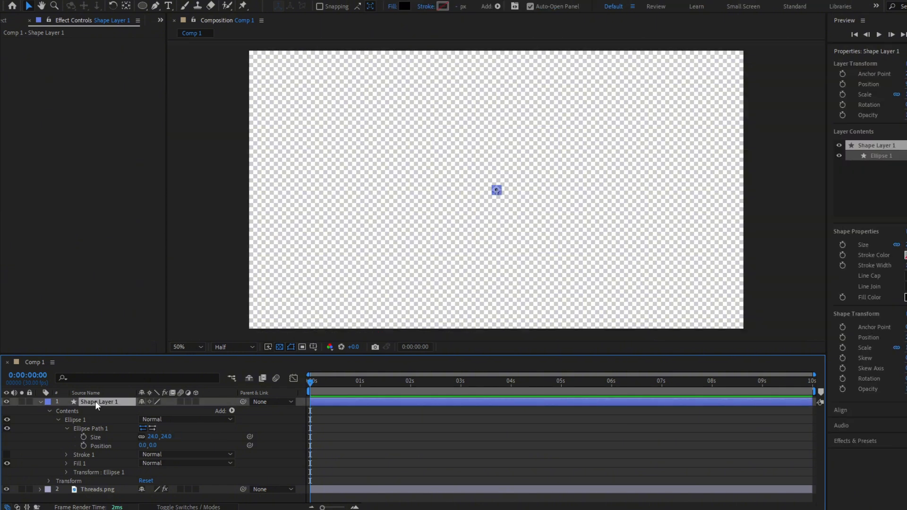
key("Return")
type("Lin")
key("Return")
Add the expression wiggle(5,80) to the Line layer's Position
key("period")
key("period")
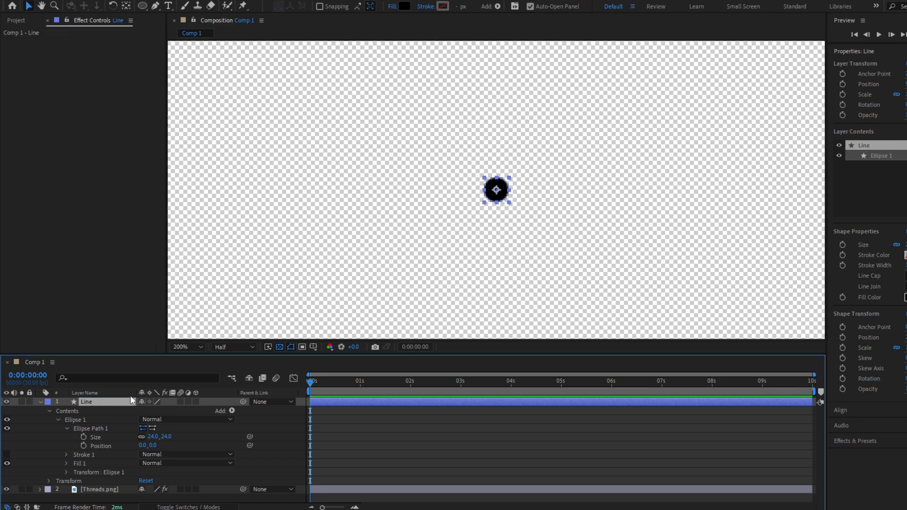
key("p")
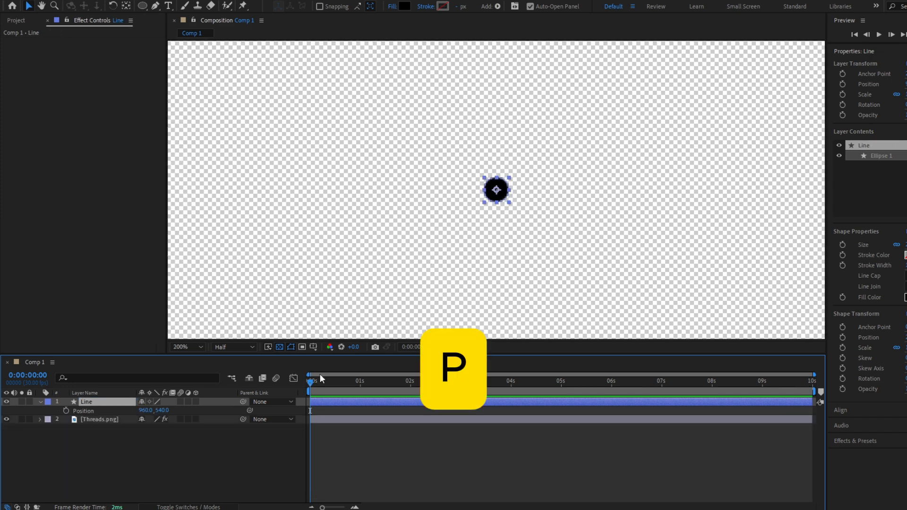
left_click(66, 410, "alt")
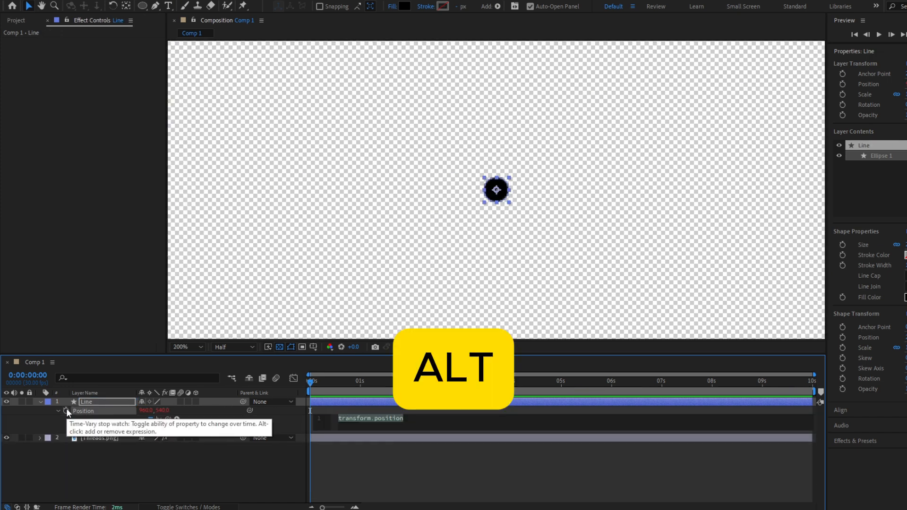
key("BackSpace")
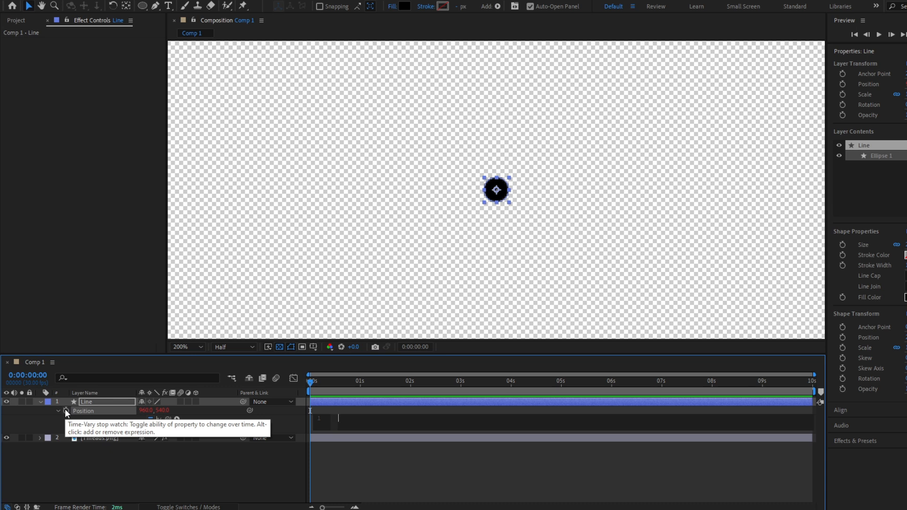
type("wigg")
type("0")
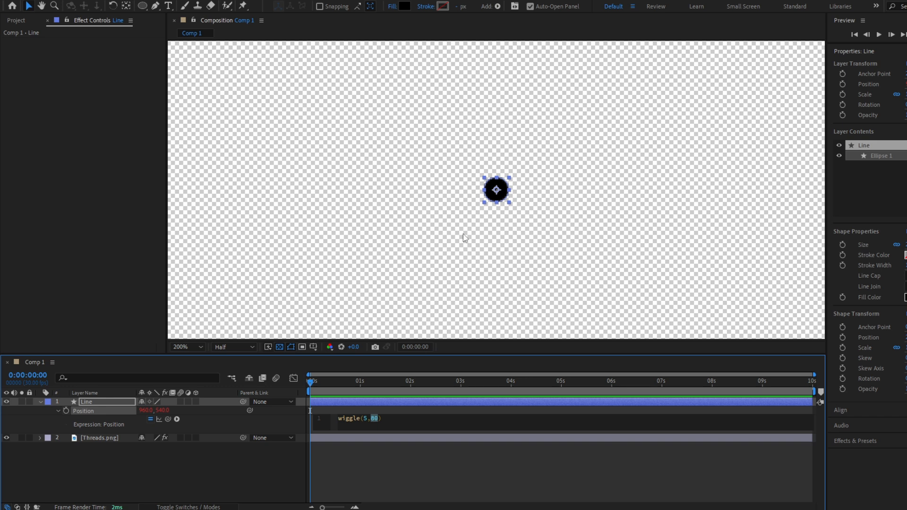
left_click(372, 460)
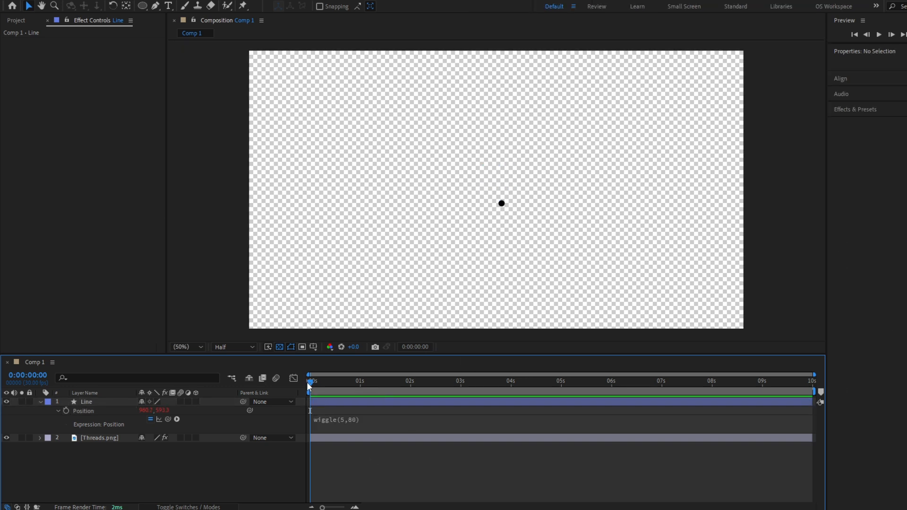
Hide the Threads.png layer and preview the circle's wiggle motion from the start
key("space")
left_click_drag(314, 381, 330, 380)
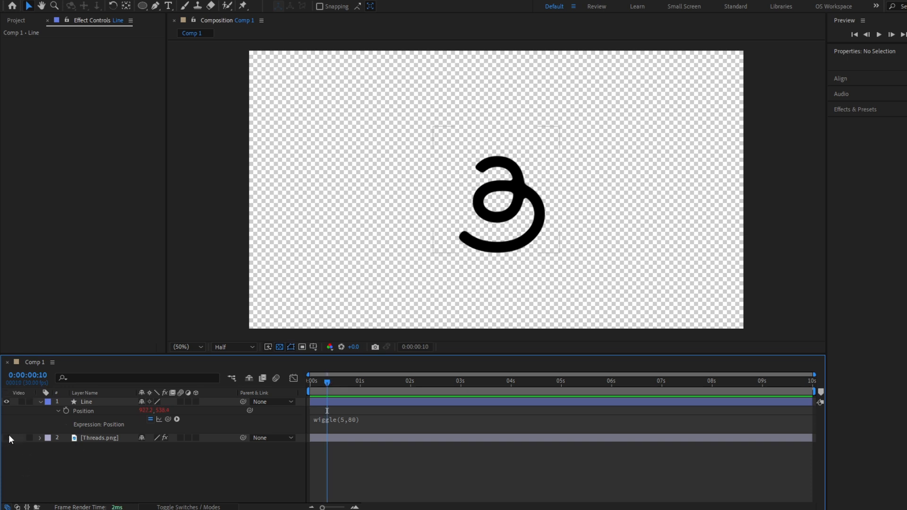
left_click(6, 437)
left_click(311, 381)
left_click_drag(289, 382, 357, 394)
key("space")
Apply the Echo effect to the Line layer
left_click(376, 402)
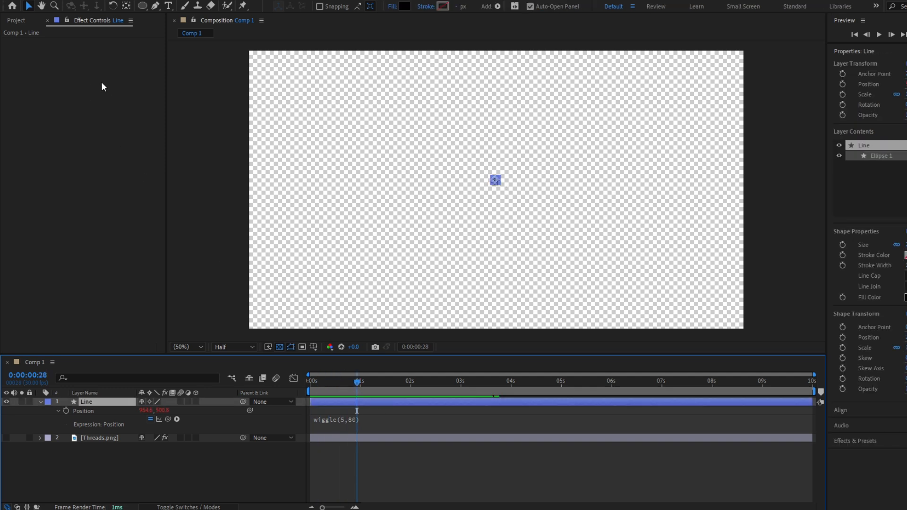
key("ctrl+space")
type("echo")
key("Down")
key("Return")
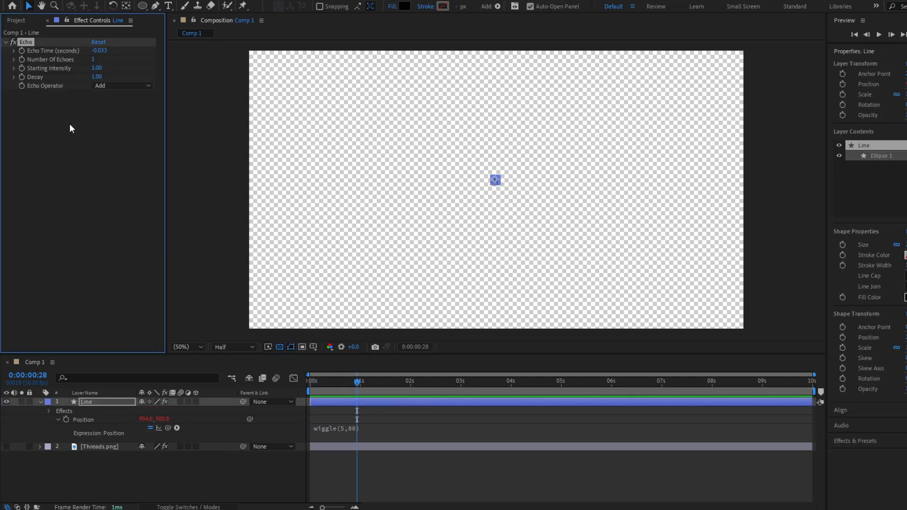
Configure Echo with an Echo Time of -0.005 seconds, 25 echoes and the Maximum operator
key("slash")
left_click(97, 51)
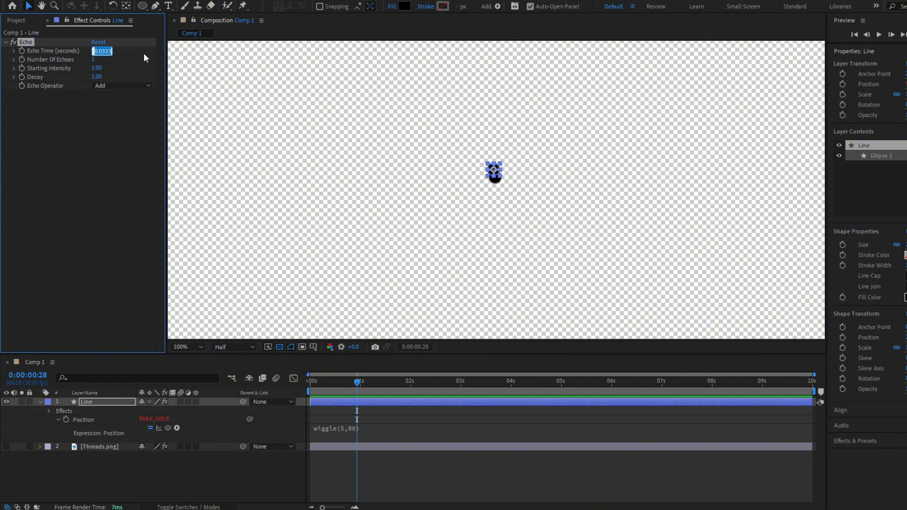
type("-")
key("Return")
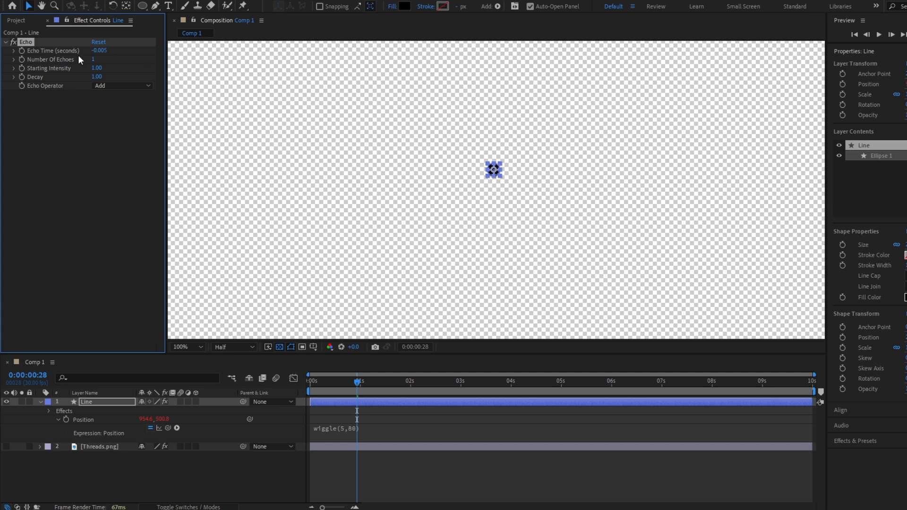
left_click(94, 59)
type("25")
key("Return")
left_click(105, 85)
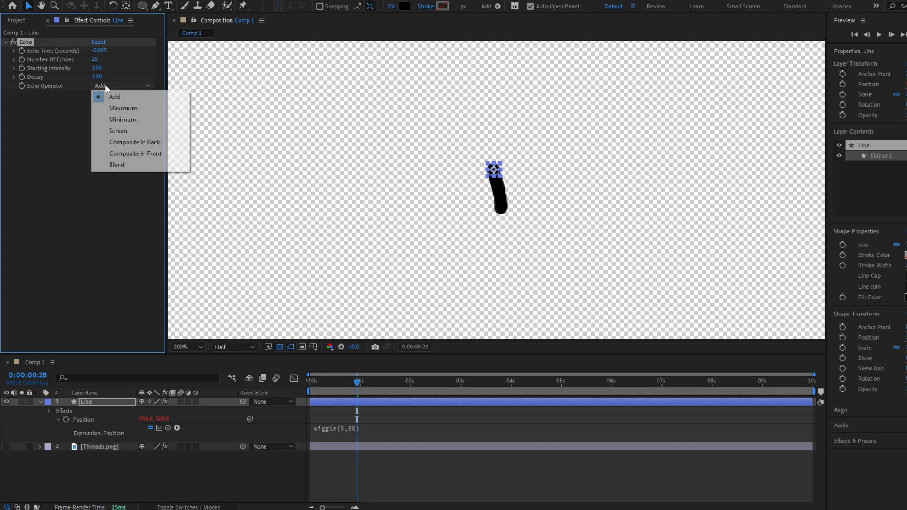
left_click(137, 108)
left_click(470, 460)
Preview the Line layer's echo trail from the start in the whole frame and show the Threads.png layer again
left_click(186, 347)
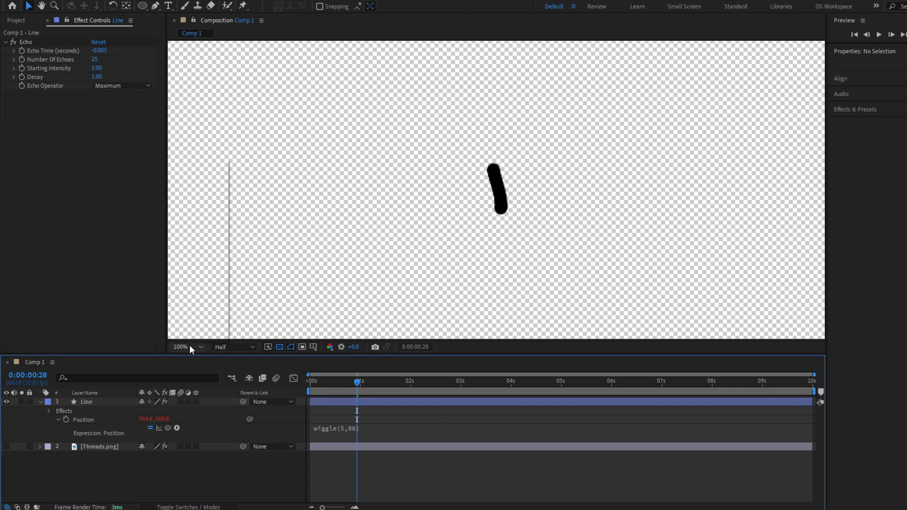
left_click(189, 251)
left_click(306, 377)
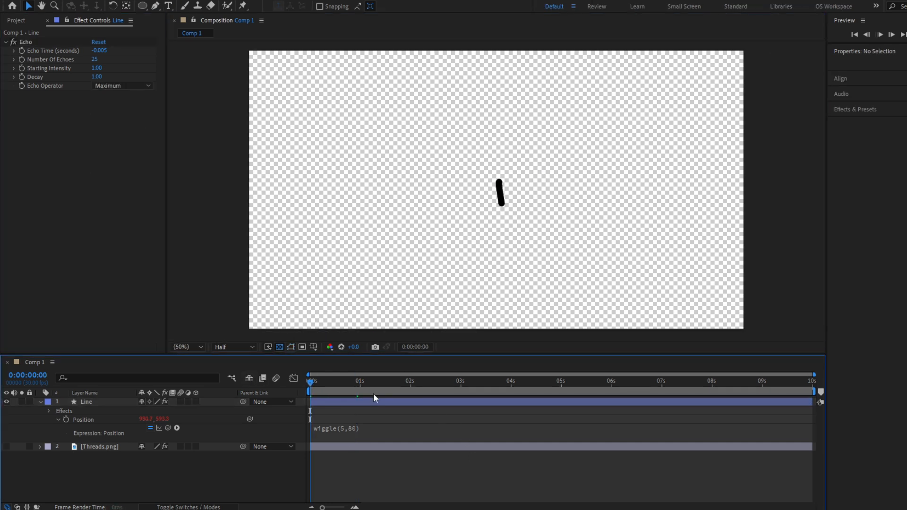
key("space")
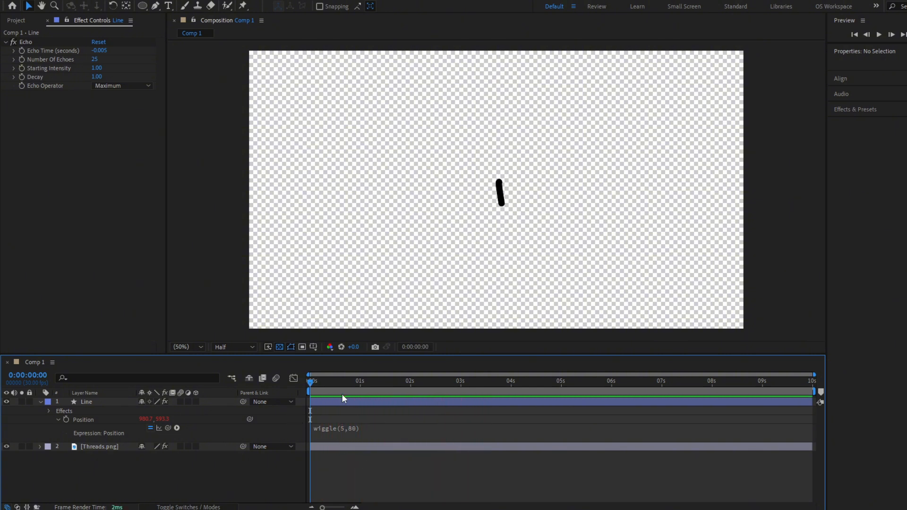
Change the Line layer's position expression to wiggle(5,350)
mouse_move(327, 382)
left_mouse_down()
mouse_move(362, 385)
mouse_move(353, 390)
left_mouse_up()
left_click(348, 427)
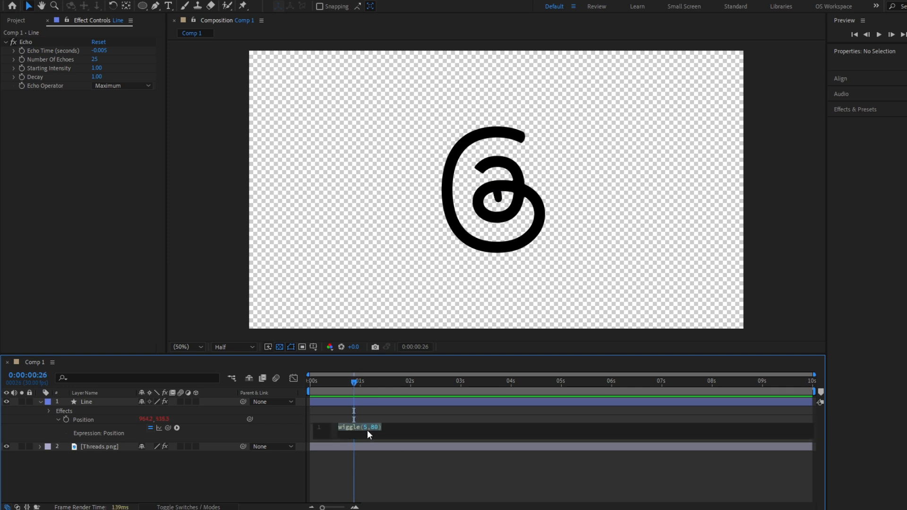
left_click(367, 430)
type("40")
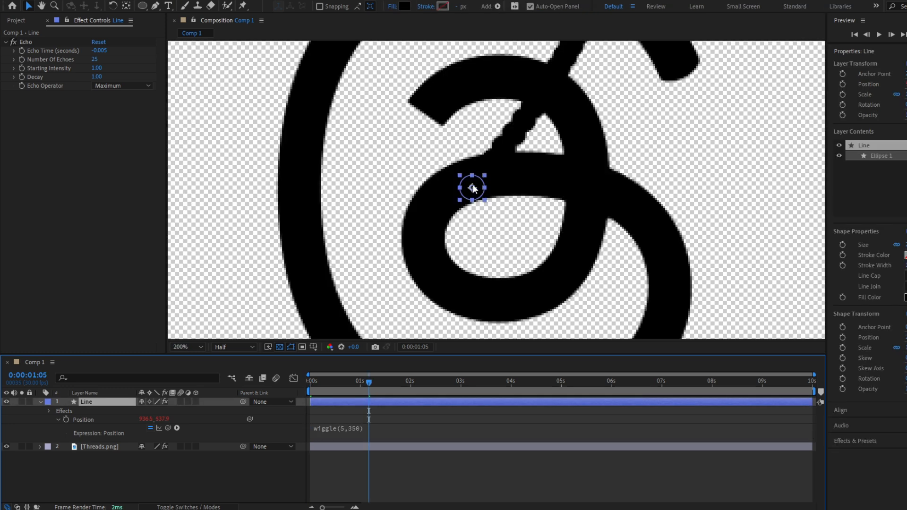
Enlarge the Line layer's Ellipse Path so the circle matches the thickness of the Threads logo stroke
key("period")
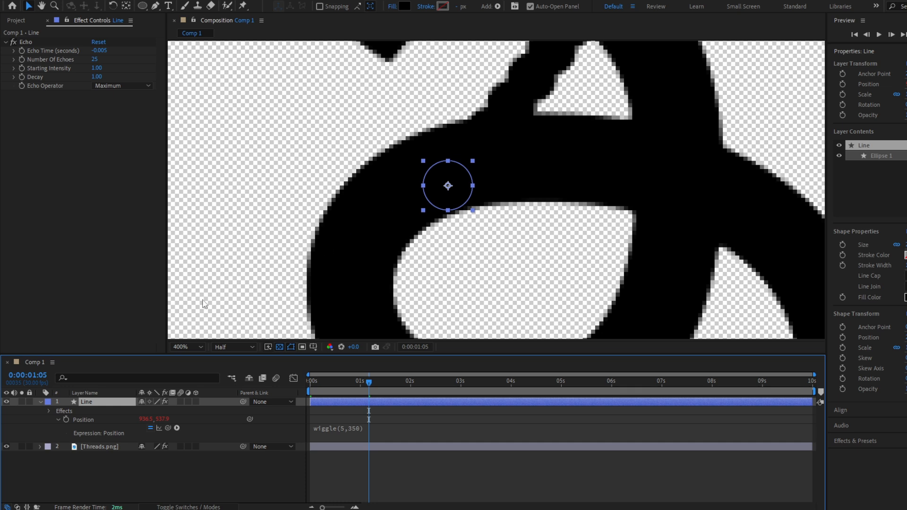
left_click(48, 411)
left_click(50, 411)
left_click(49, 412)
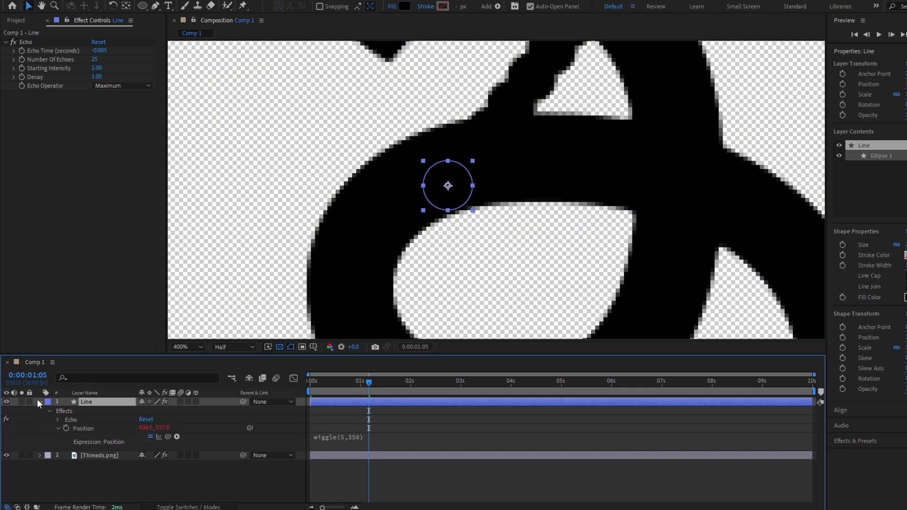
left_click(40, 401)
left_click(40, 401)
left_click(50, 412)
left_click(58, 421)
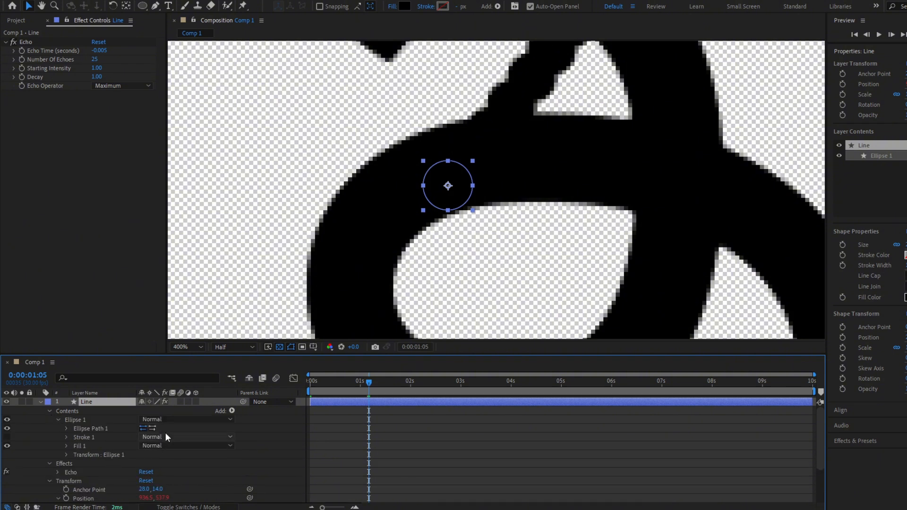
mouse_move(170, 439)
left_mouse_down()
mouse_move(193, 440)
mouse_move(173, 439)
mouse_move(184, 440)
left_mouse_up()
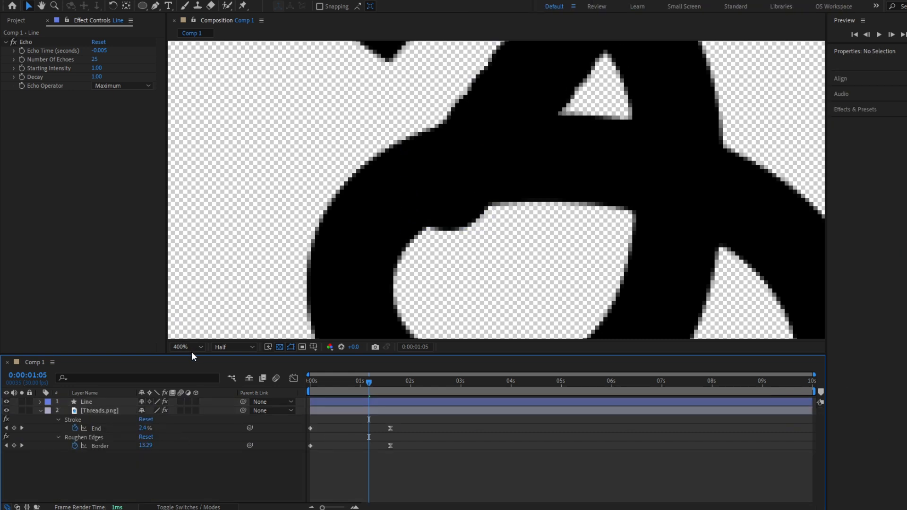
Fit the whole frame in the viewer and preview the wiggling line with the logo animation from the start
left_click(188, 347)
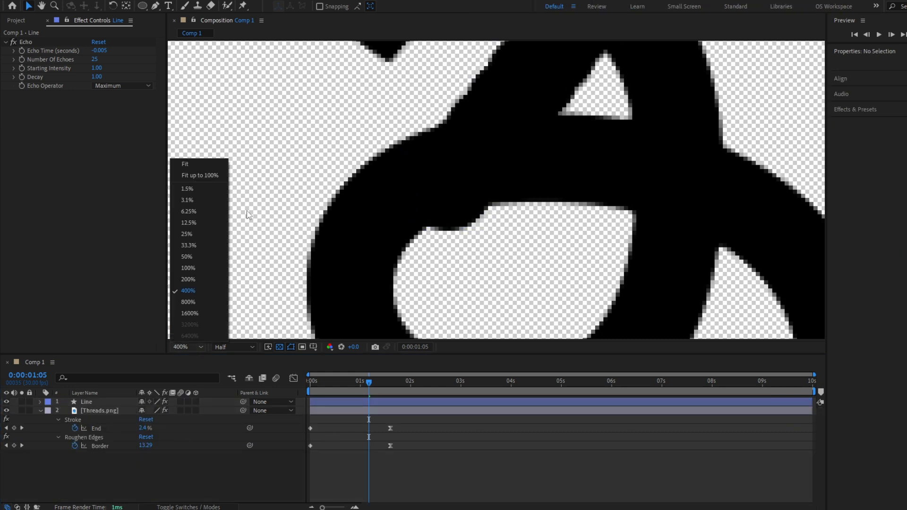
left_click(196, 173)
left_click_drag(368, 382, 231, 386)
key("space")
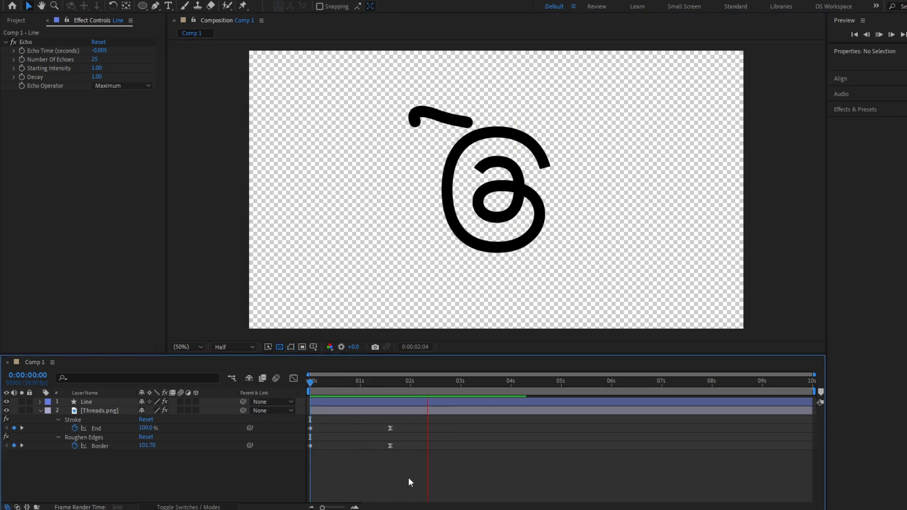
left_click_drag(316, 383, 352, 395)
Set the duration of Comp 1 to 0:02:10:00
left_click(353, 399)
key("Home")
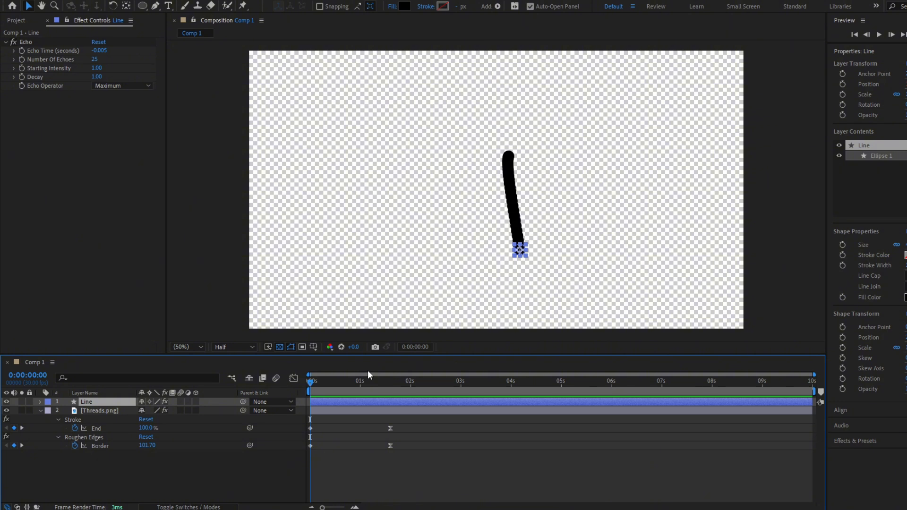
key("ctrl+k")
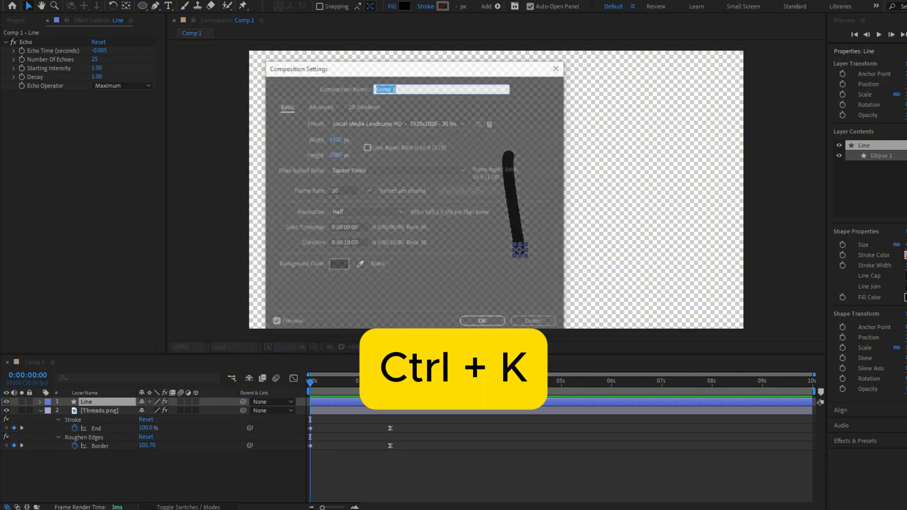
left_click(333, 243)
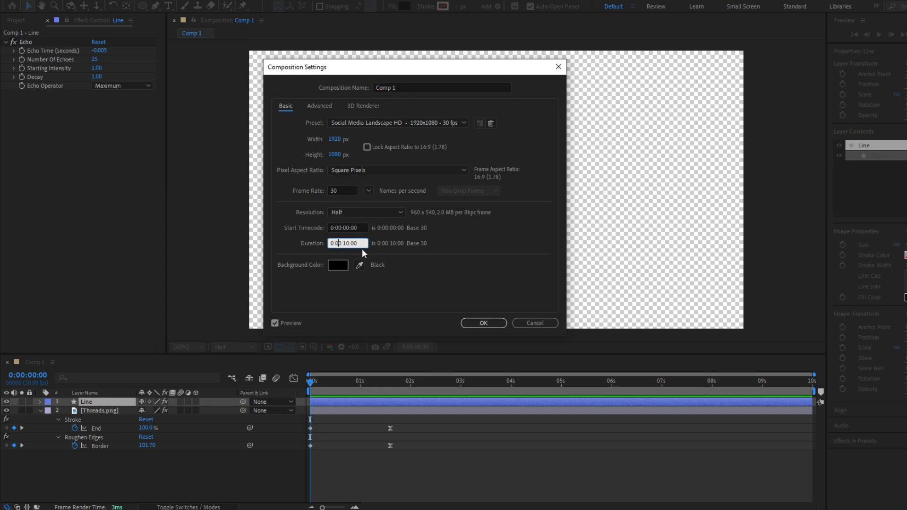
key("Delete")
type("2")
key("Return")
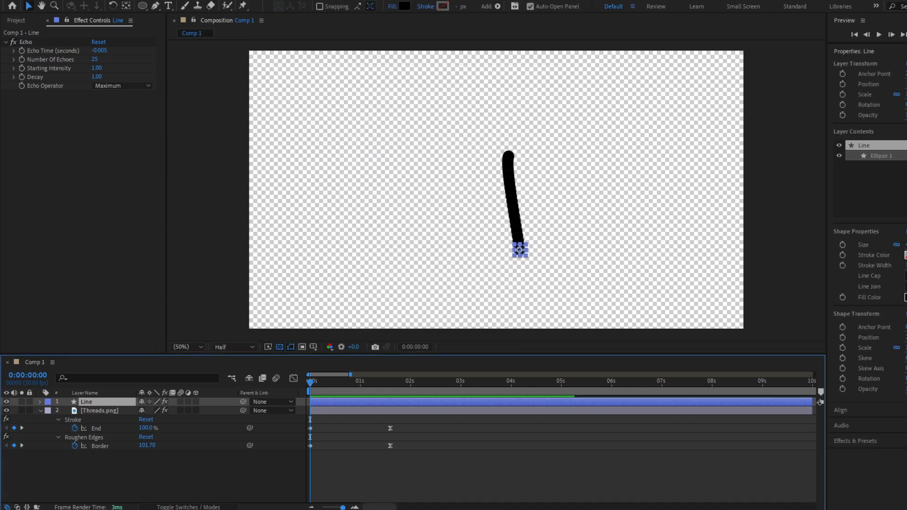
Extend the Line layer to the end of the lengthened composition and pre-compose it as Line Comp 1
left_click_drag(342, 508, 322, 508)
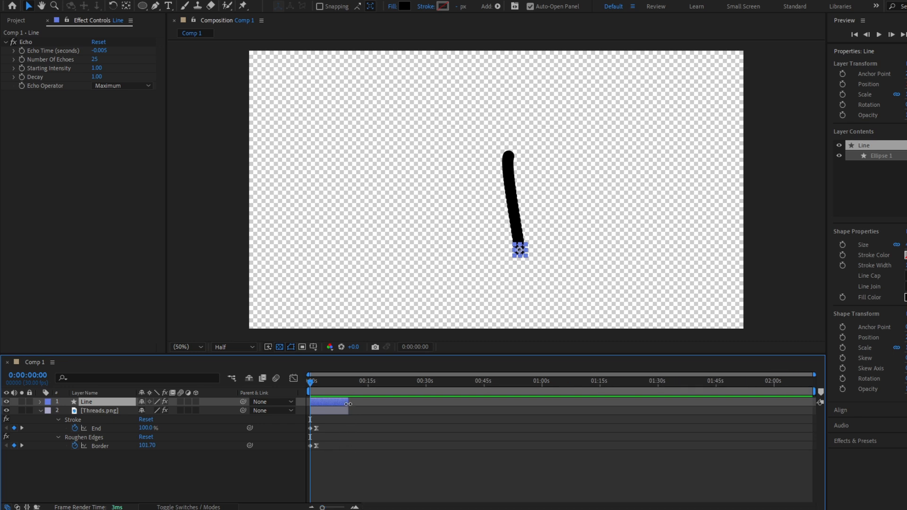
left_click_drag(348, 404, 813, 407)
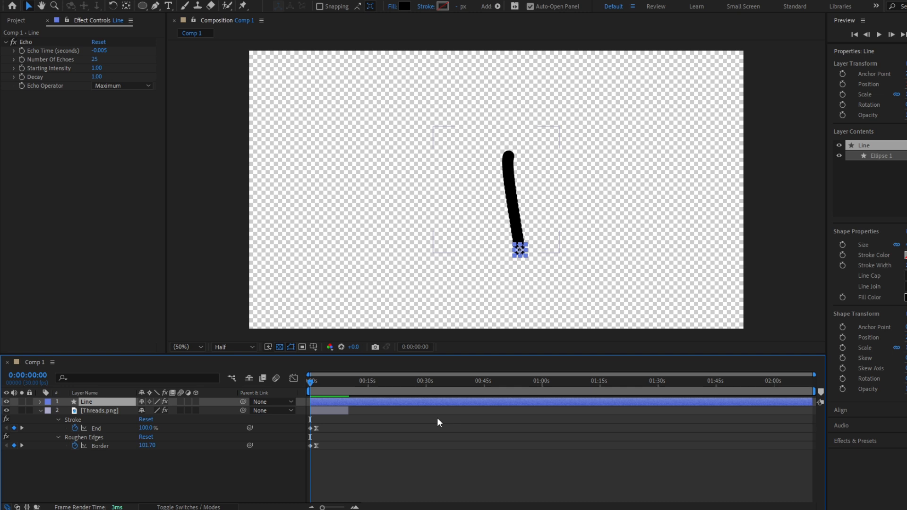
key("ctrl+shift+c")
key("Return")
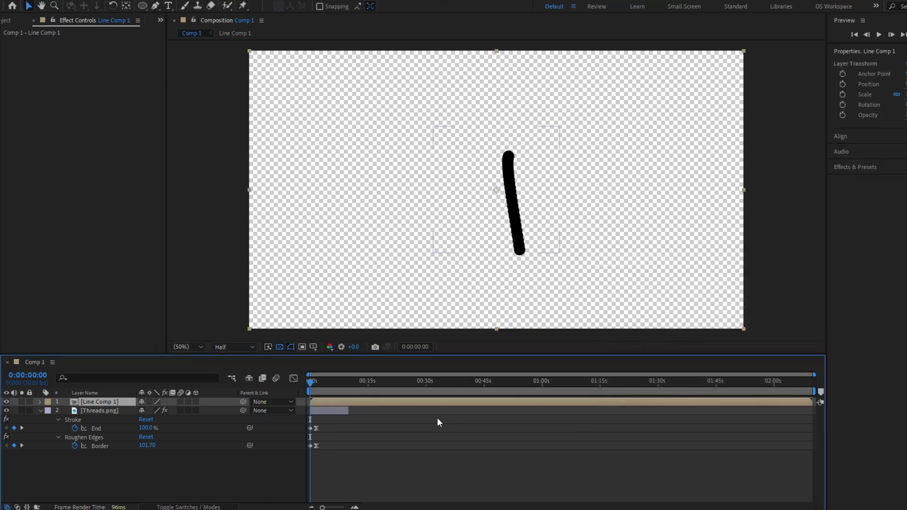
Set the duration of Comp 1 to 10 seconds and return to its first frame
key("ctrl+k")
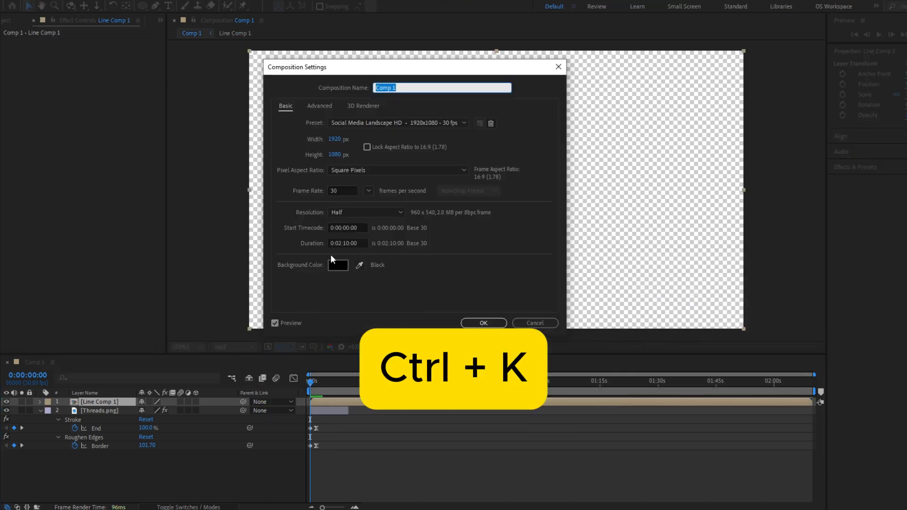
left_click(345, 243)
key("Return")
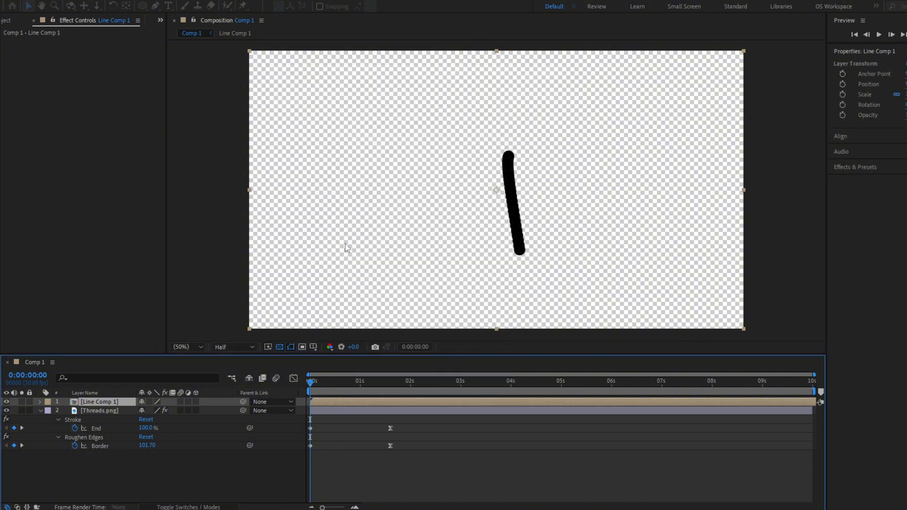
mouse_move(310, 383)
left_mouse_down()
mouse_move(329, 383)
mouse_move(293, 382)
left_mouse_up()
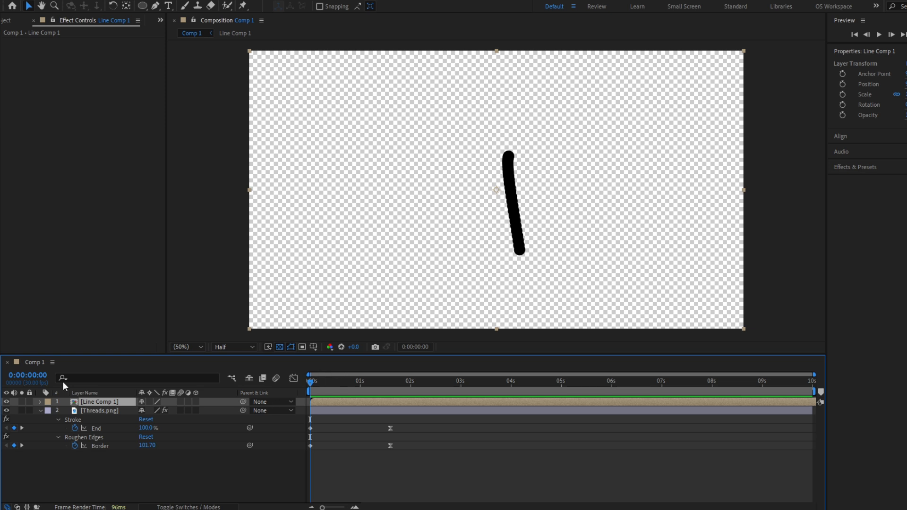
Add the expression wiggle(2,300) to the position of Line Comp 1 and preview the motion
key("p")
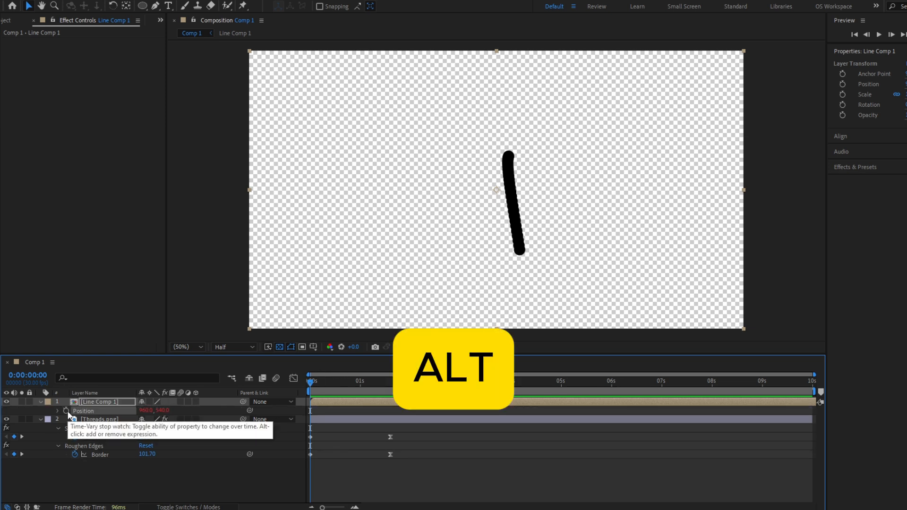
left_click(66, 410, "alt")
type("wigg")
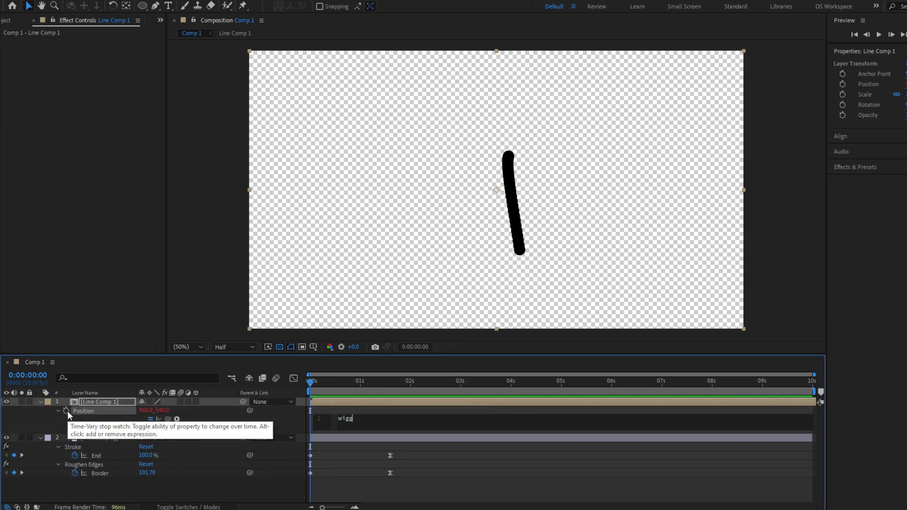
type("le(2,300")
left_click(339, 474)
key("space")
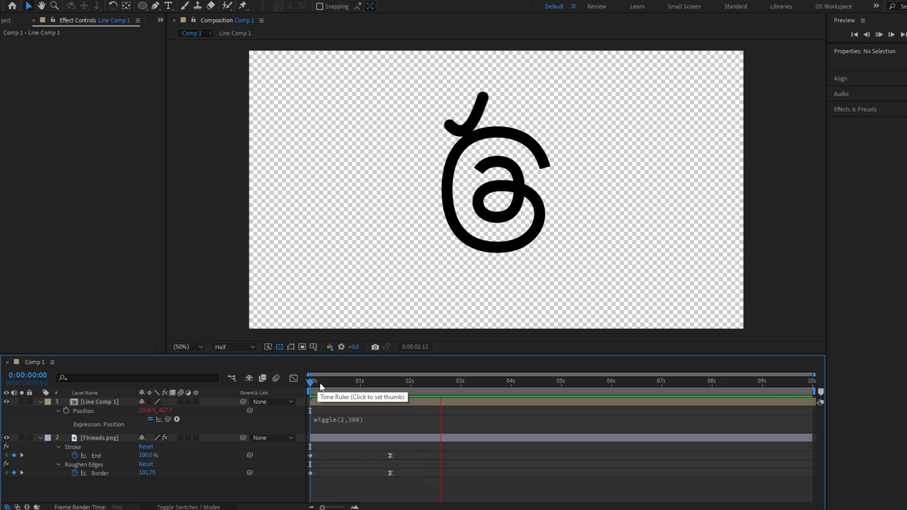
Change the position expression of Line Comp 1 to wiggle(2,200) and preview it from the start
mouse_move(320, 386)
left_mouse_down()
mouse_move(407, 398)
mouse_move(350, 407)
left_mouse_up()
left_click(358, 420)
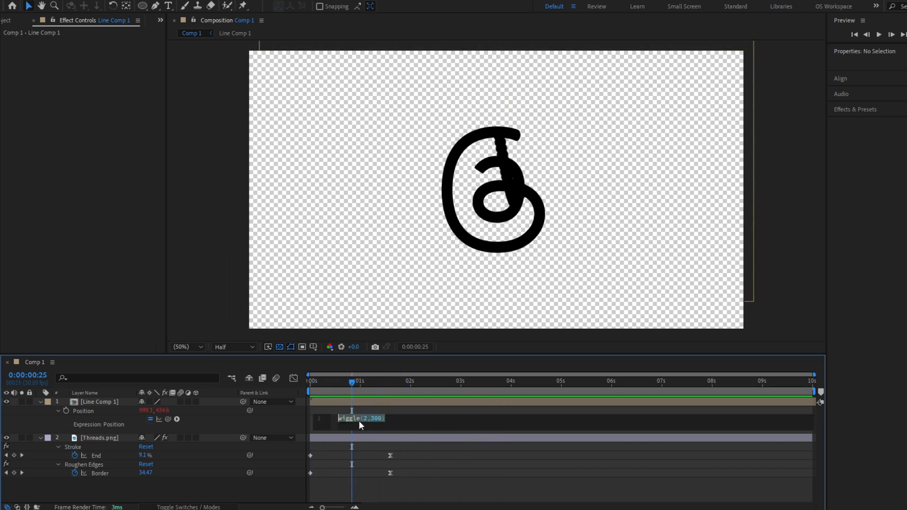
left_click(374, 419)
left_click(323, 410)
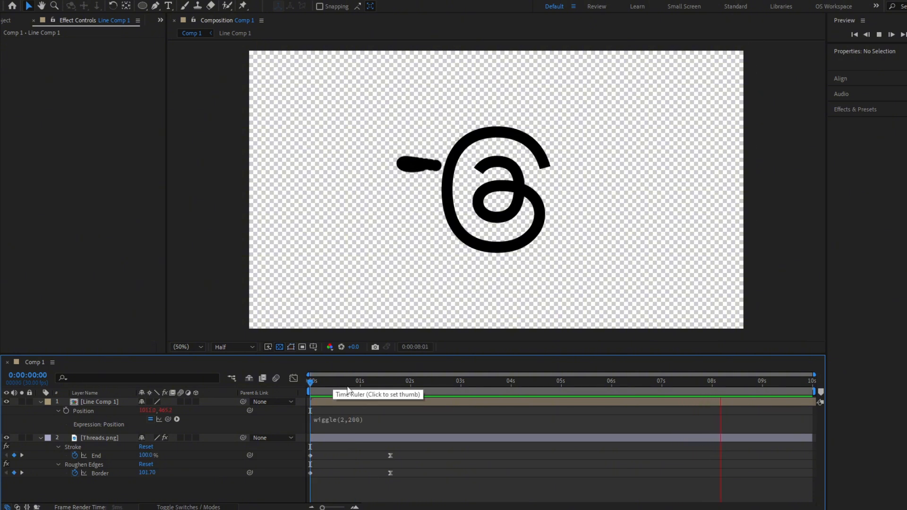
key("space")
left_click_drag(315, 381, 293, 389)
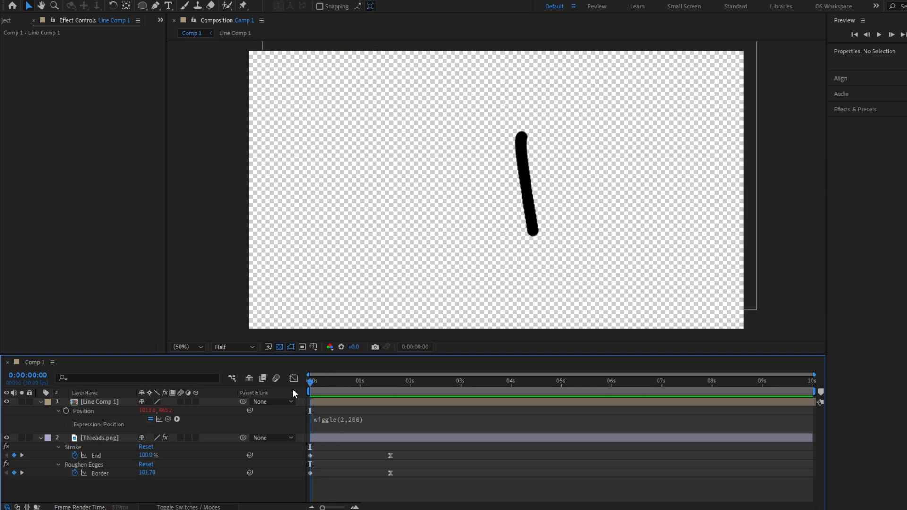
Duplicate Line Comp 1, preview both lines, and shift the copy earlier in time
left_click(364, 403)
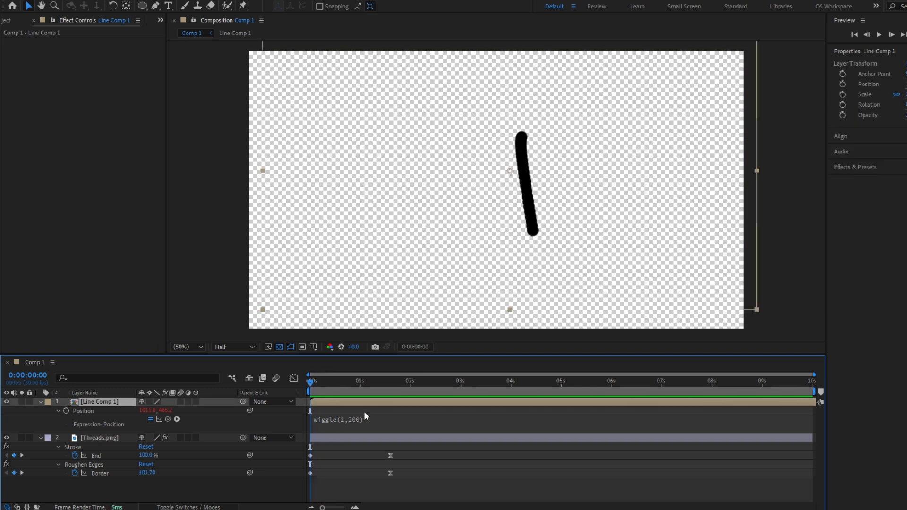
key("ctrl+d")
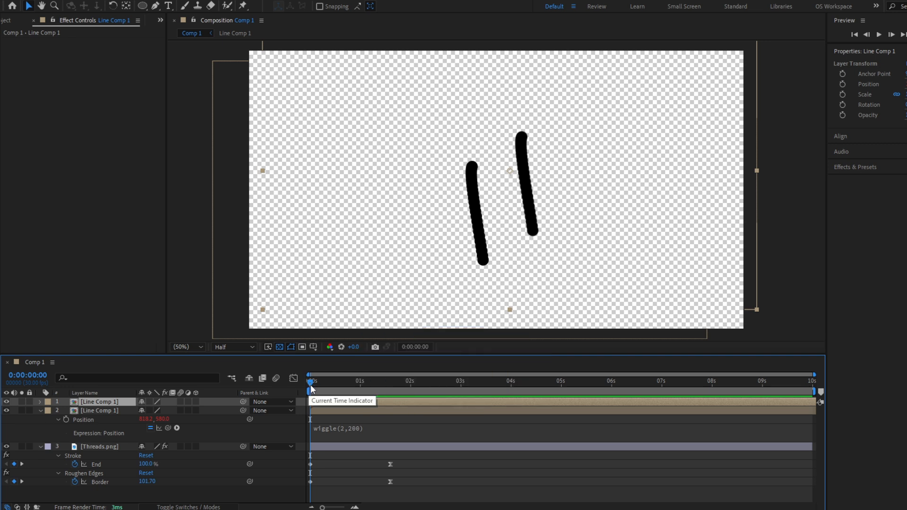
key("space")
mouse_move(347, 385)
left_mouse_down()
mouse_move(384, 382)
mouse_move(289, 387)
left_mouse_up()
mouse_move(368, 402)
left_mouse_down()
mouse_move(304, 404)
mouse_move(317, 384)
mouse_move(378, 392)
mouse_move(305, 397)
left_mouse_up()
Duplicate Line Comp 1 until there are nine layers, shifting copies earlier in time, and preview the tangle of lines
key("ctrl+d")
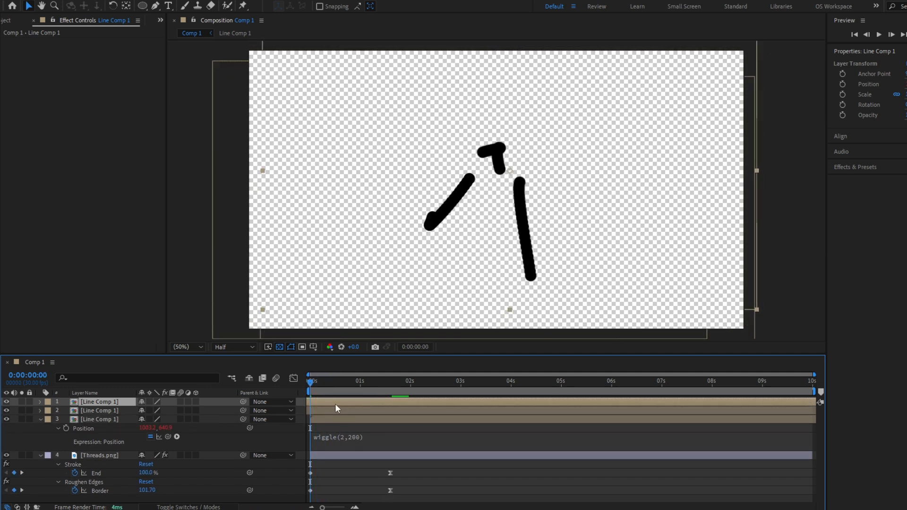
key("ctrl+d")
key("ctrl+d")
key("ctrl+d")
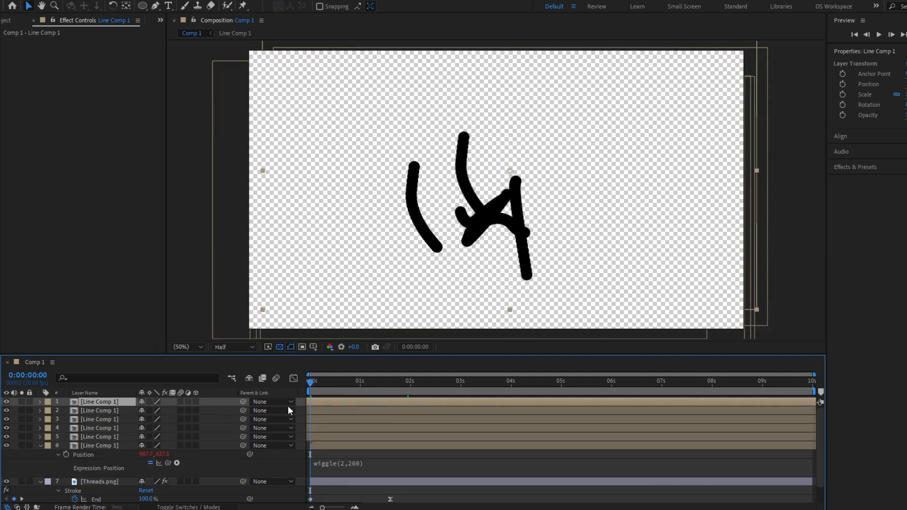
key("ctrl+d")
key("ctrl+d")
key("ctrl+d")
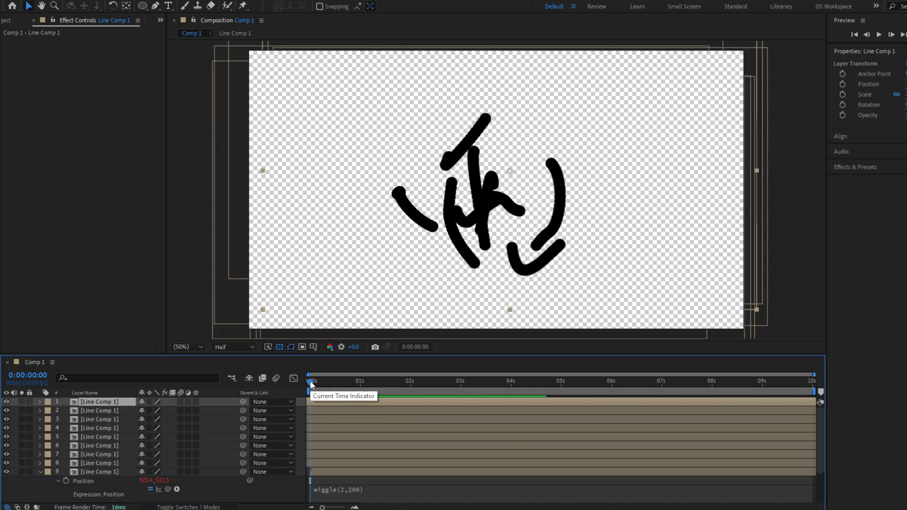
key("space")
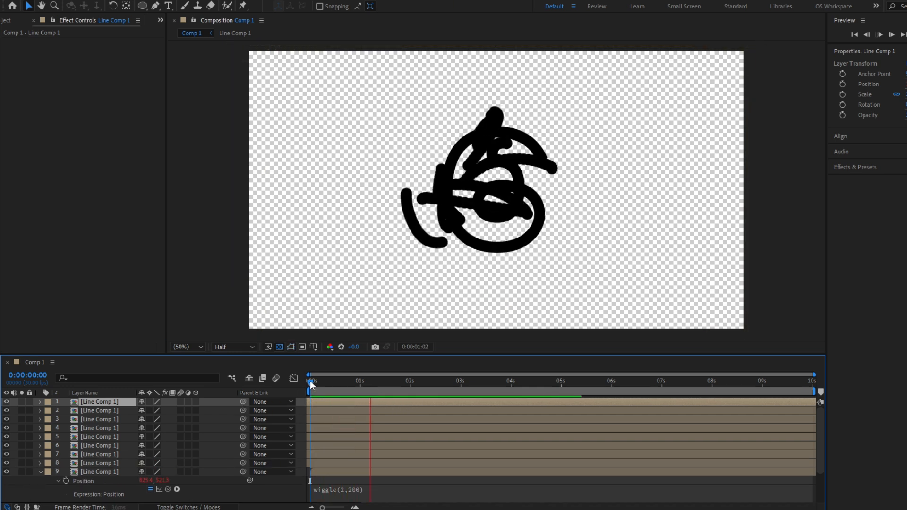
key("space")
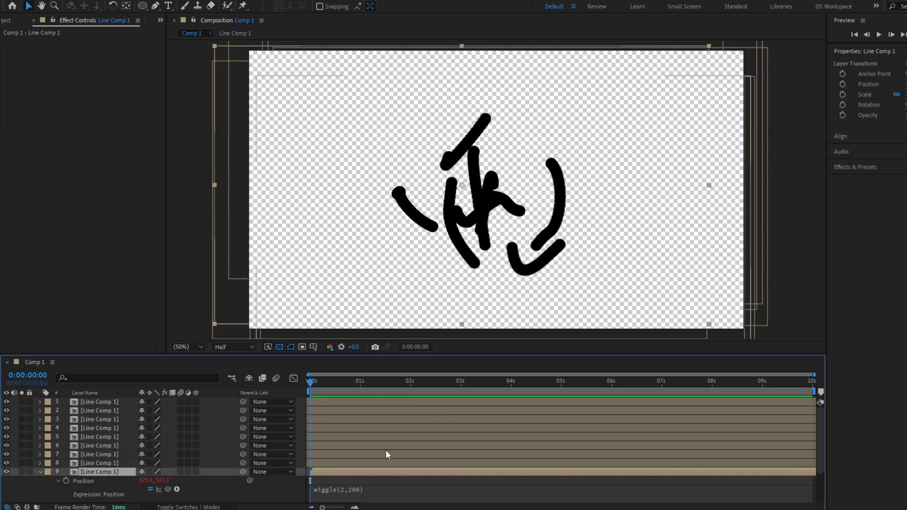
Apply Roughen Edges to the lowest Line Comp 1 layer and add a Border keyframe at 0:00:00:06
mouse_move(311, 381)
left_mouse_down()
mouse_move(296, 392)
mouse_move(414, 396)
mouse_move(320, 385)
left_mouse_up()
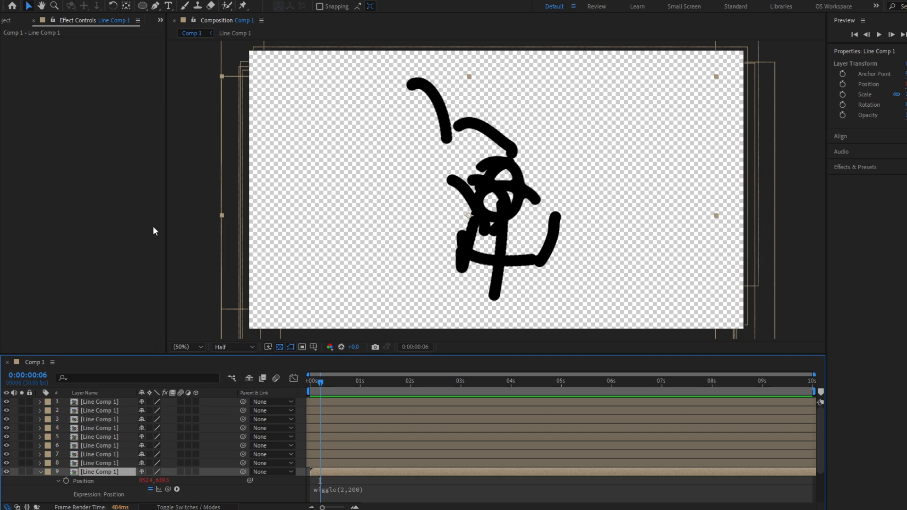
key("ctrl+space")
type("rough")
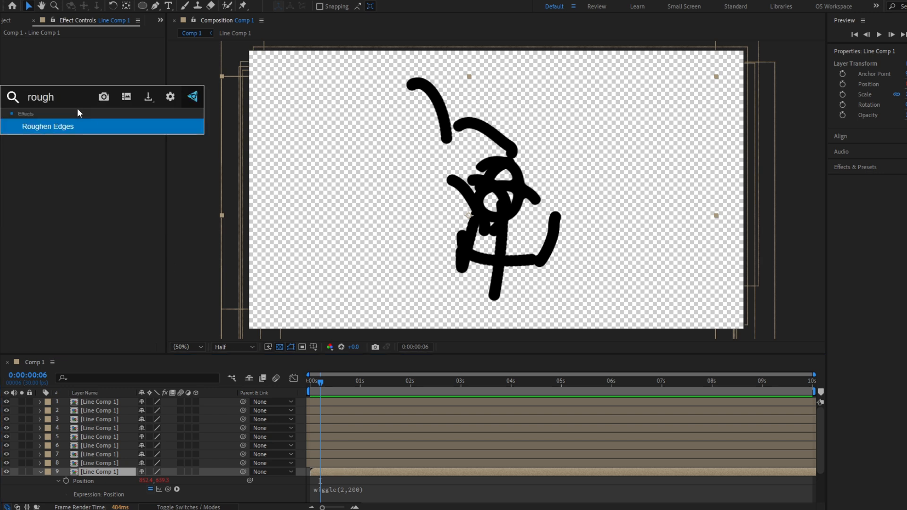
key("Return")
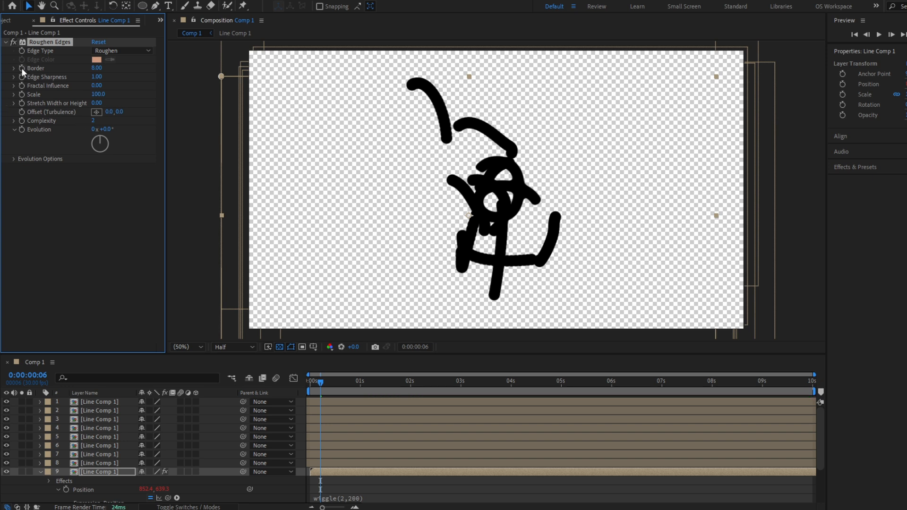
left_click(345, 471)
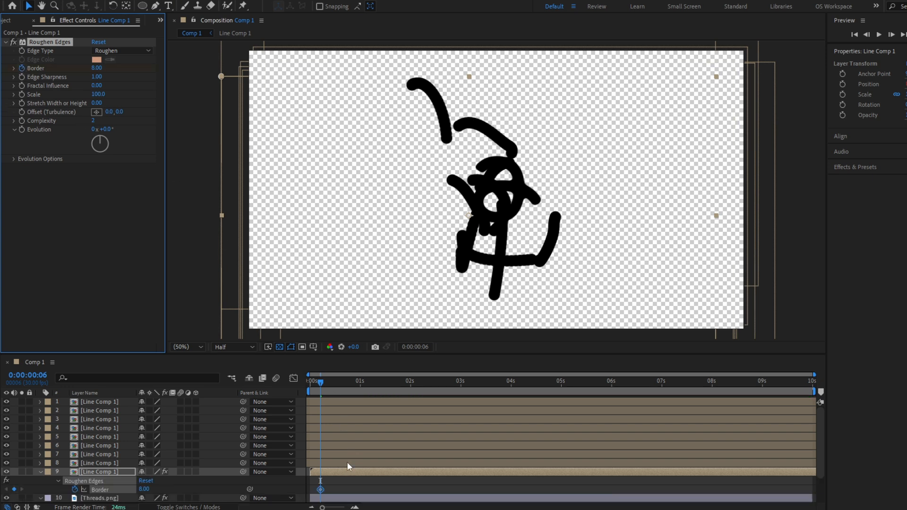
Solo the lowest Line Comp 1 layer and raise its Roughen Edges Border at 0:00:00:06 to 137.90
key("u")
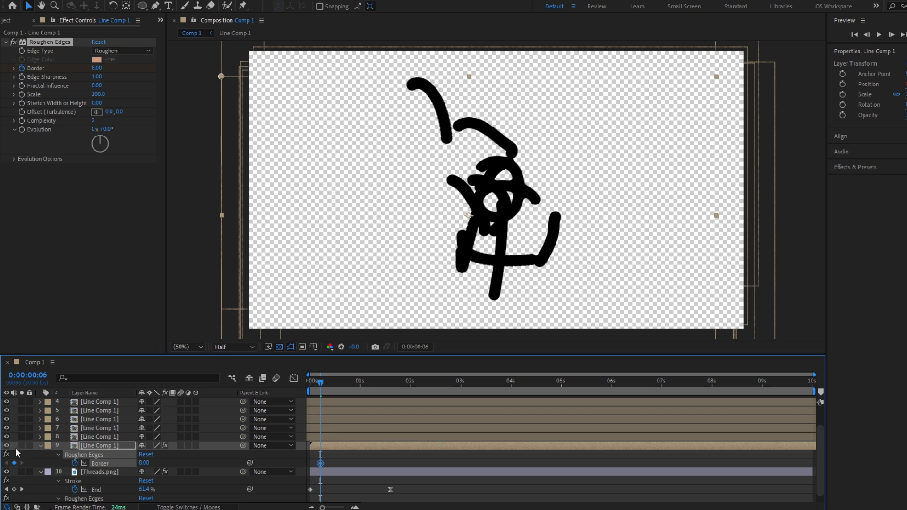
left_click(22, 445)
left_click_drag(143, 462, 591, 444)
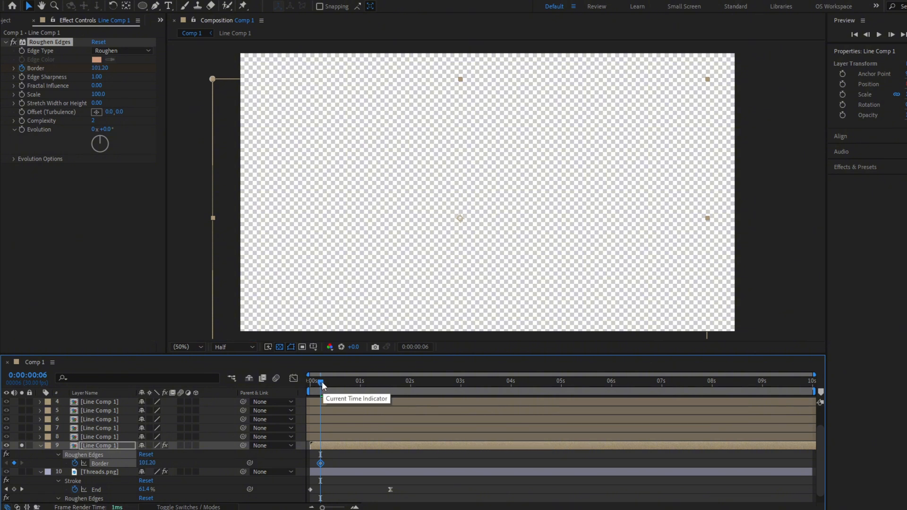
mouse_move(321, 384)
left_mouse_down()
mouse_move(358, 384)
mouse_move(327, 392)
left_mouse_up()
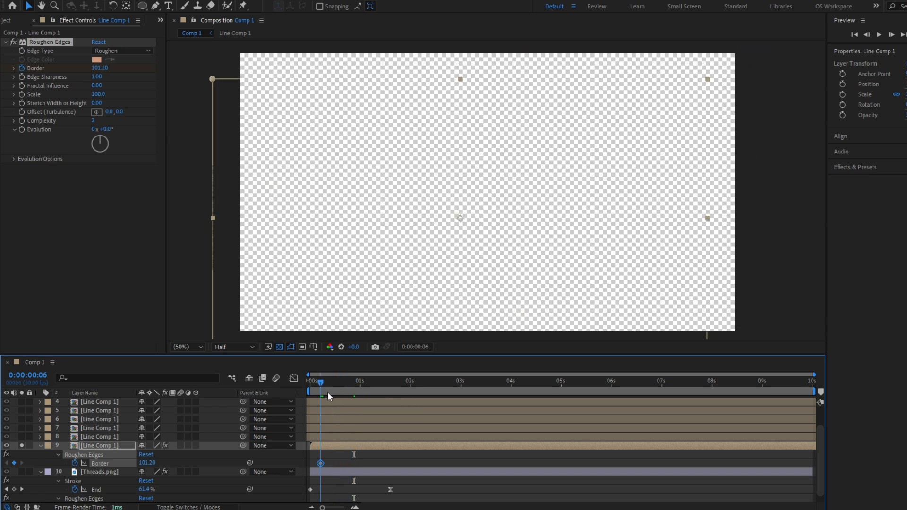
left_click_drag(147, 463, 181, 462)
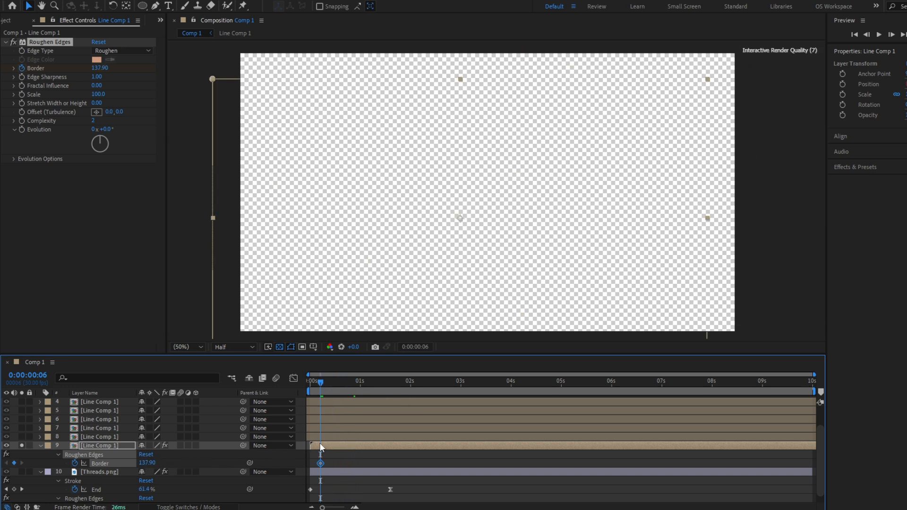
Set the layer's Roughen Edges Border to 0 at 0:00:00:14 so the line grows in
left_click_drag(323, 386, 333, 384)
mouse_move(348, 386)
left_mouse_down()
mouse_move(355, 385)
mouse_move(324, 383)
mouse_move(336, 381)
left_mouse_up()
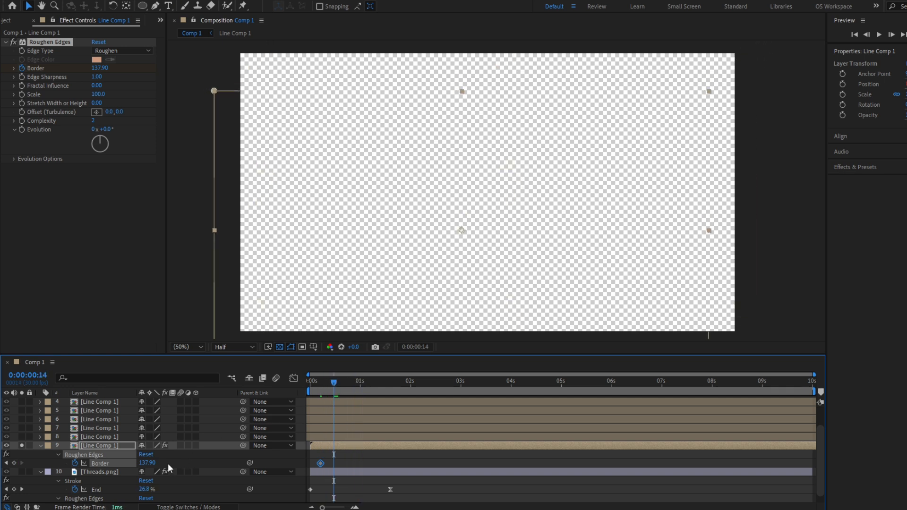
left_click_drag(149, 464, 41, 492)
Add a Border keyframe of 0 at 0:00:01:18, paste a copy of the first keyframe at about 2 seconds, and preview from the start
mouse_move(313, 386)
left_mouse_down()
mouse_move(359, 388)
mouse_move(312, 420)
mouse_move(390, 431)
left_mouse_up()
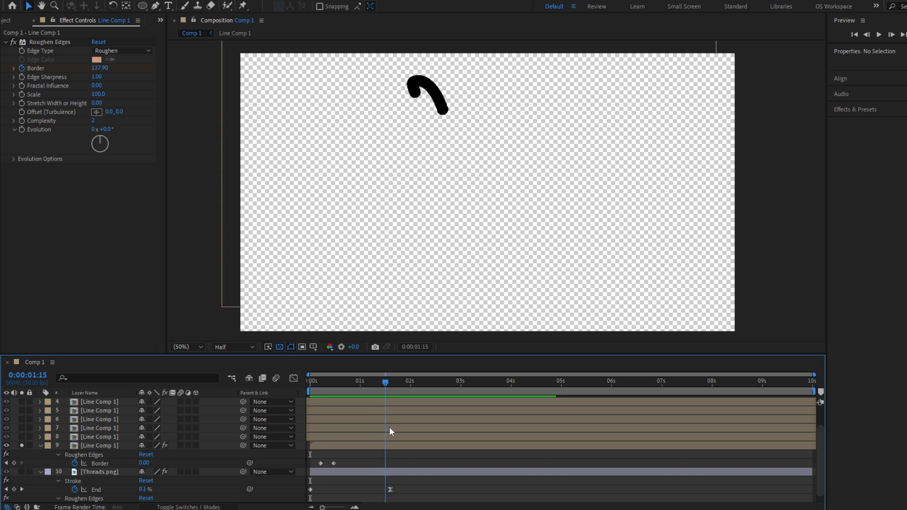
left_click(14, 463)
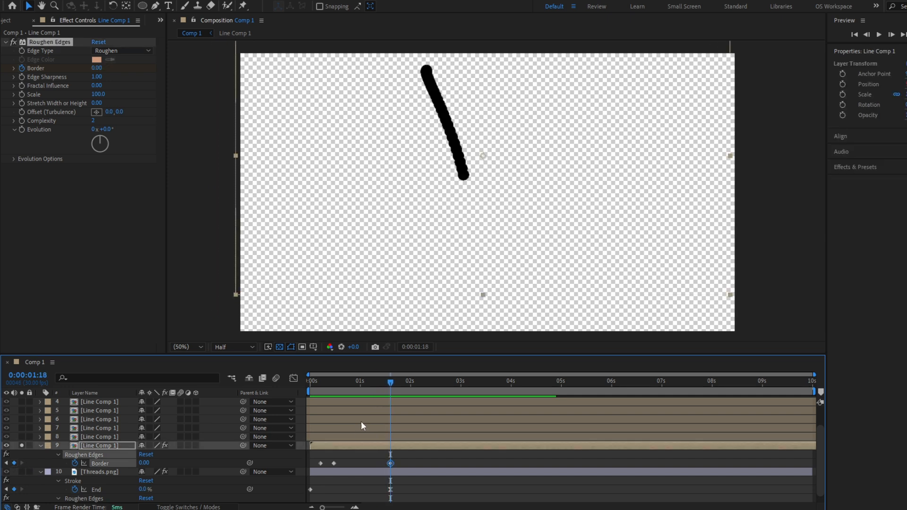
left_click(320, 463)
key("ctrl+c")
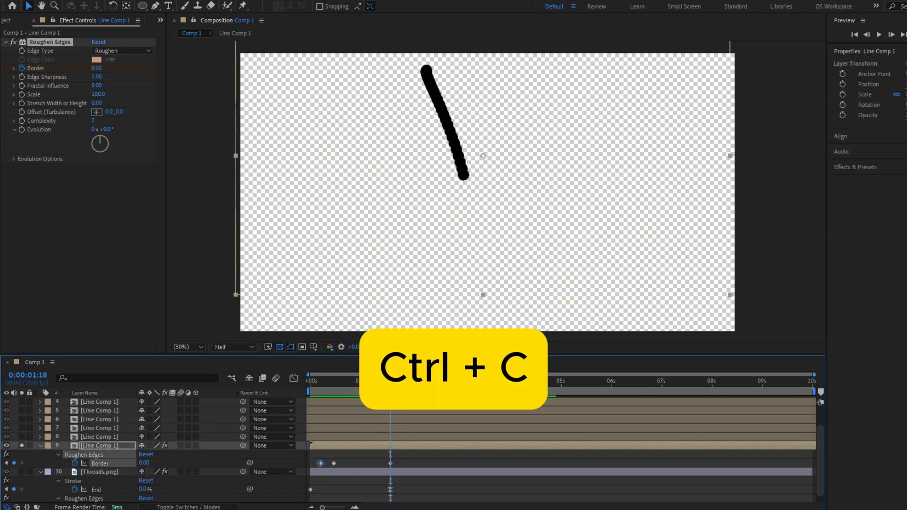
left_click(410, 382)
key("ctrl+v")
left_click_drag(411, 385, 306, 382)
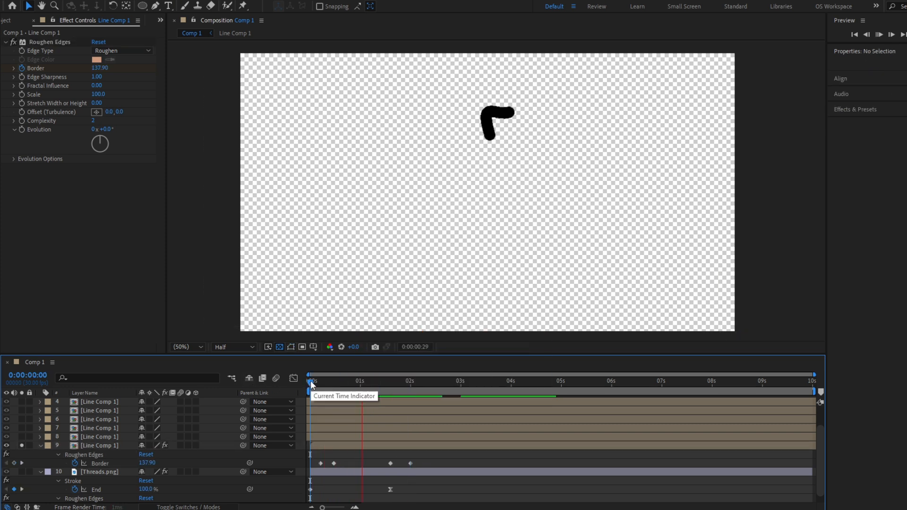
Shift the last two Border keyframes later, to 0:00:01:28 and 0:00:02:10, and preview the animation from the start
mouse_move(421, 458)
left_mouse_down()
mouse_move(389, 469)
mouse_move(411, 461)
left_mouse_up()
left_click(389, 455)
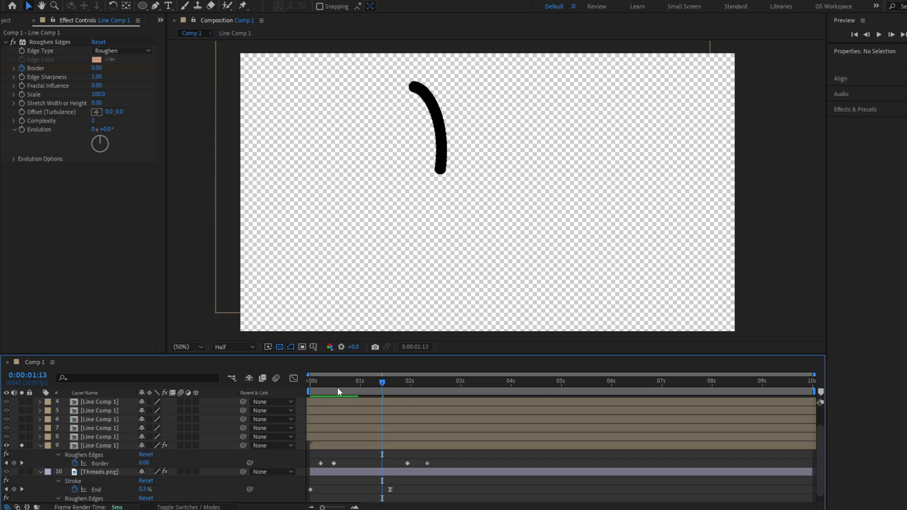
left_click_drag(329, 384, 307, 382)
key("space")
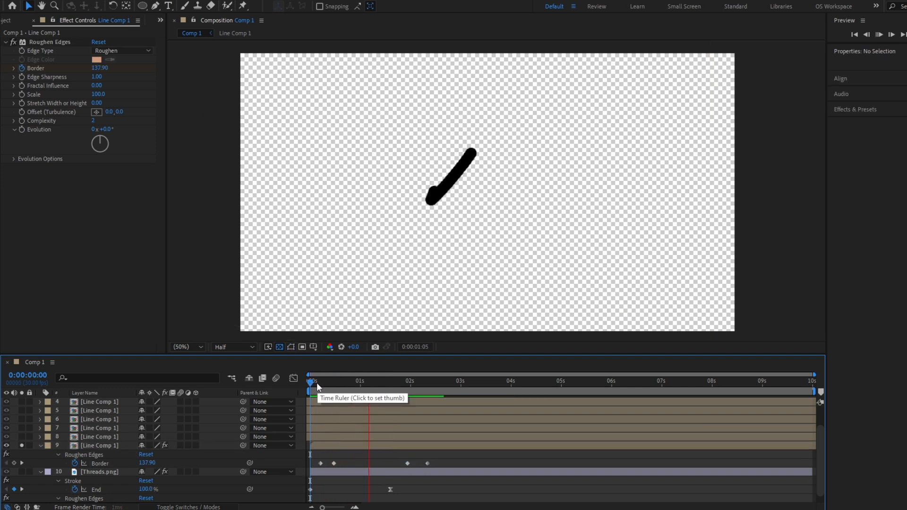
left_click_drag(316, 382, 373, 398)
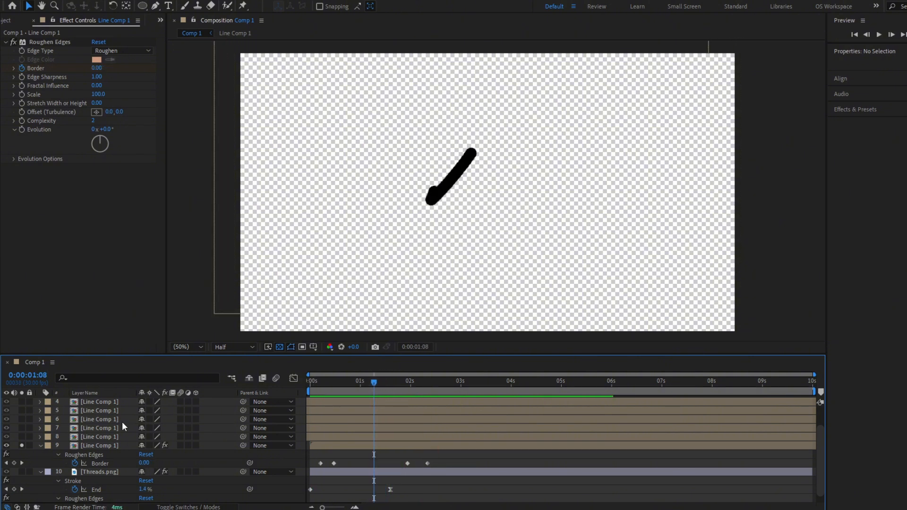
Open Line Comp 1 and enable motion blur for the Line layer, then inspect the blurred ends up close
double_click(108, 444)
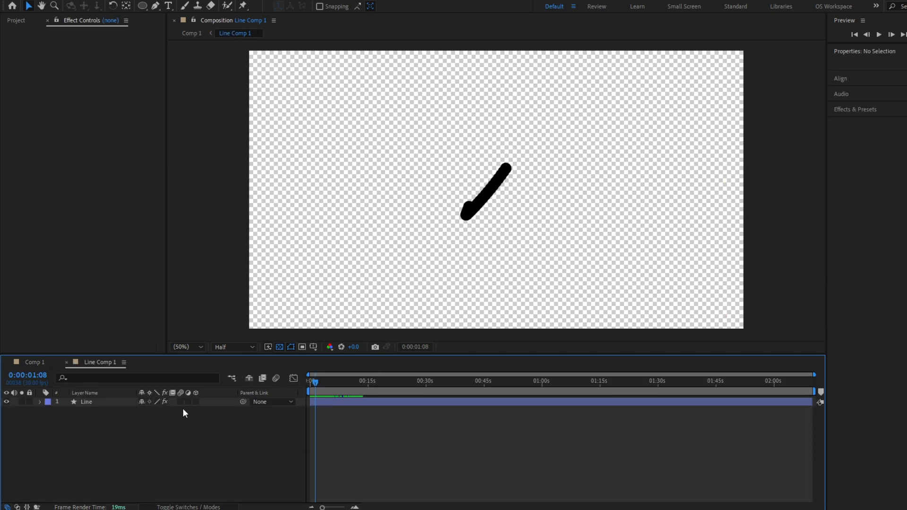
left_click(180, 403)
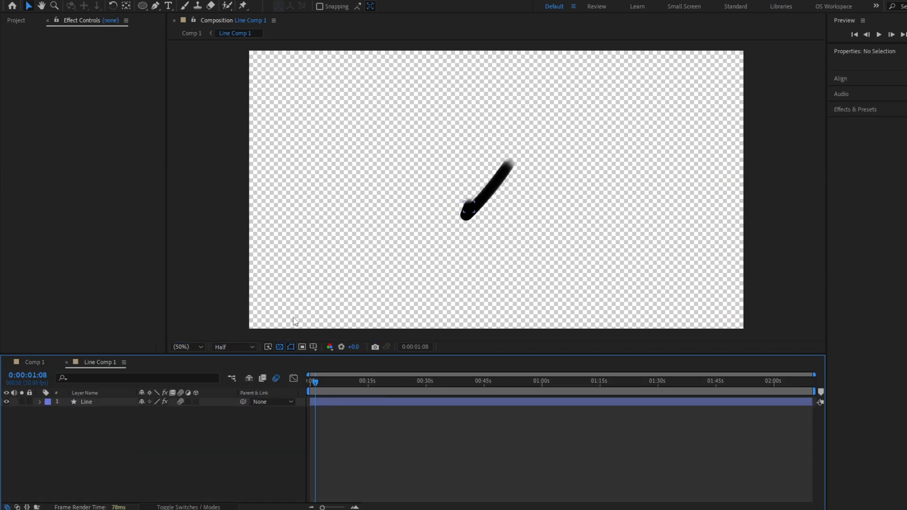
scroll(552, 200, "up", 1)
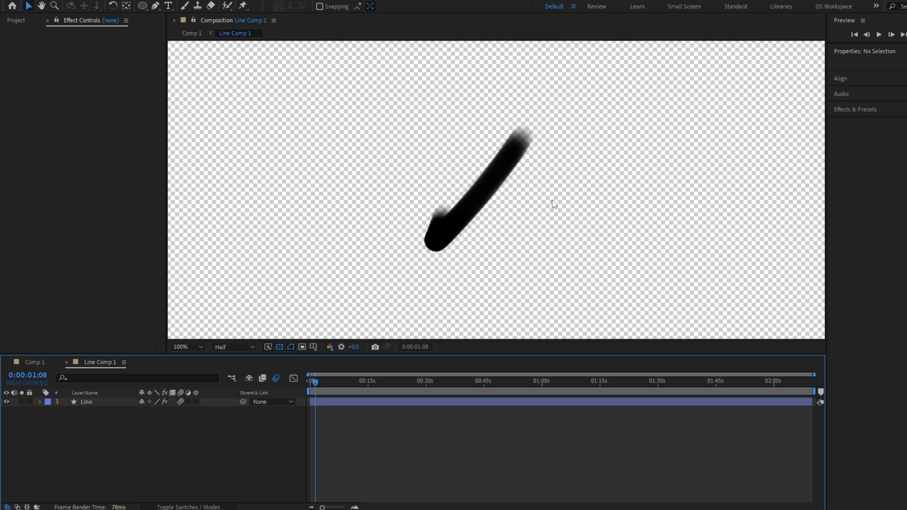
Return to Comp 1 and compare the line's edges up close with Roughen Edges switched off and on
left_click(194, 33)
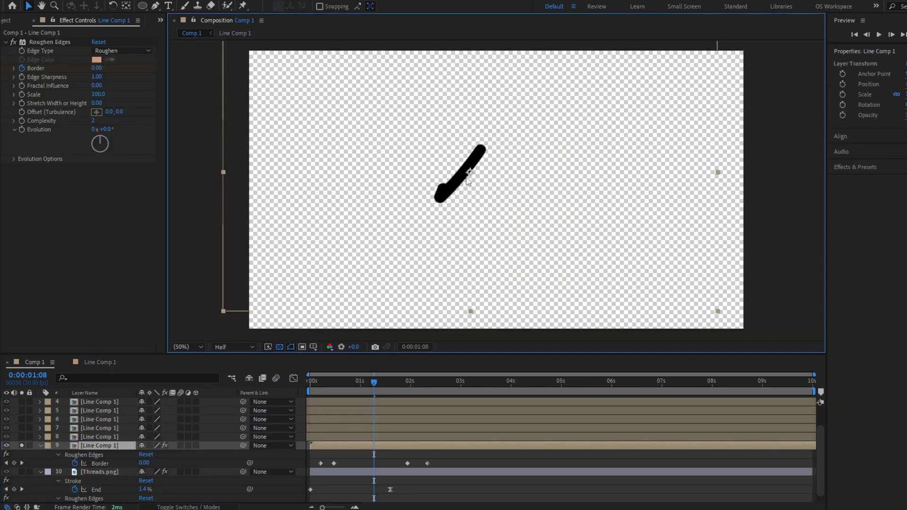
scroll(467, 179, "up", 1)
scroll(449, 196, "up", 1)
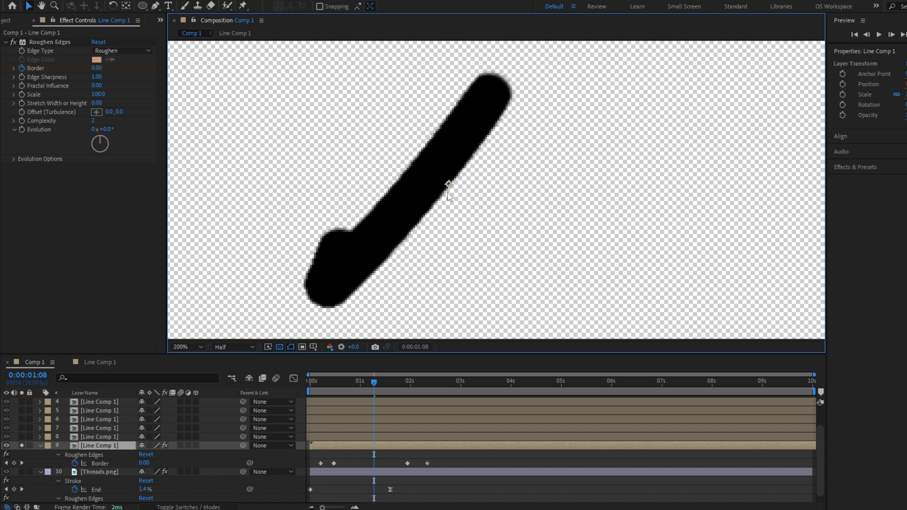
left_click(13, 42)
left_click(12, 41)
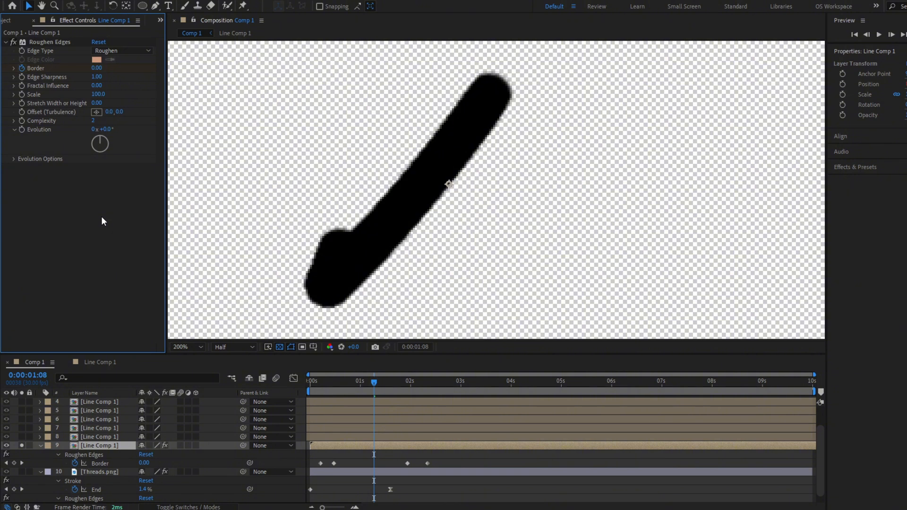
Find the Roughen Edges Effect Opacity of the lowest Line Comp 1 layer and enable keyframing for it at 100%
left_click(59, 456)
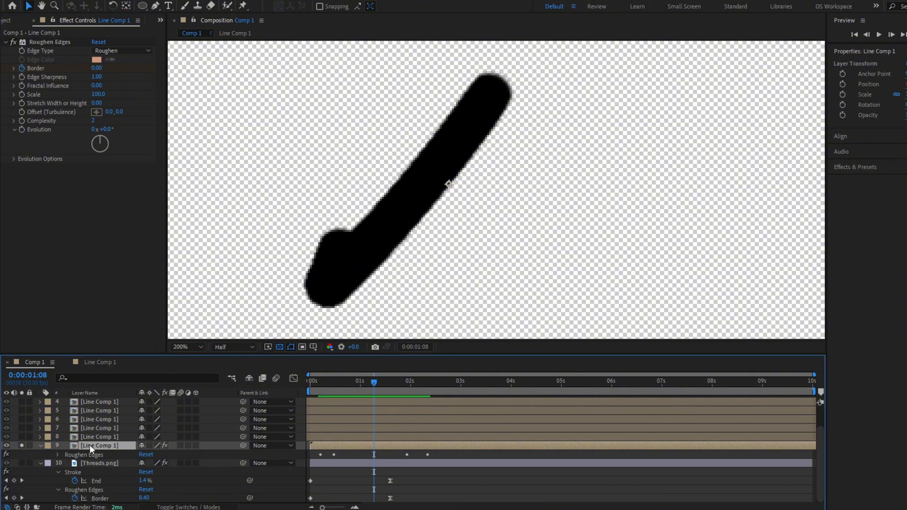
left_click(112, 377)
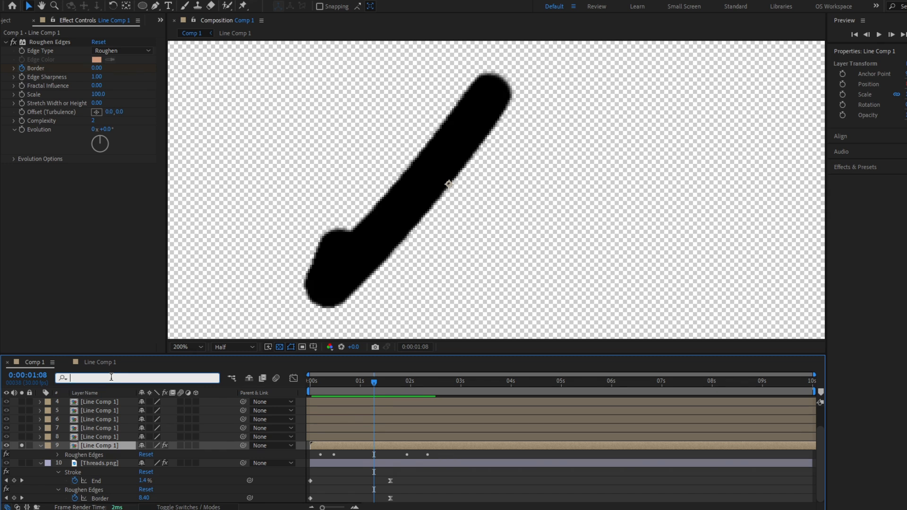
type("effect op")
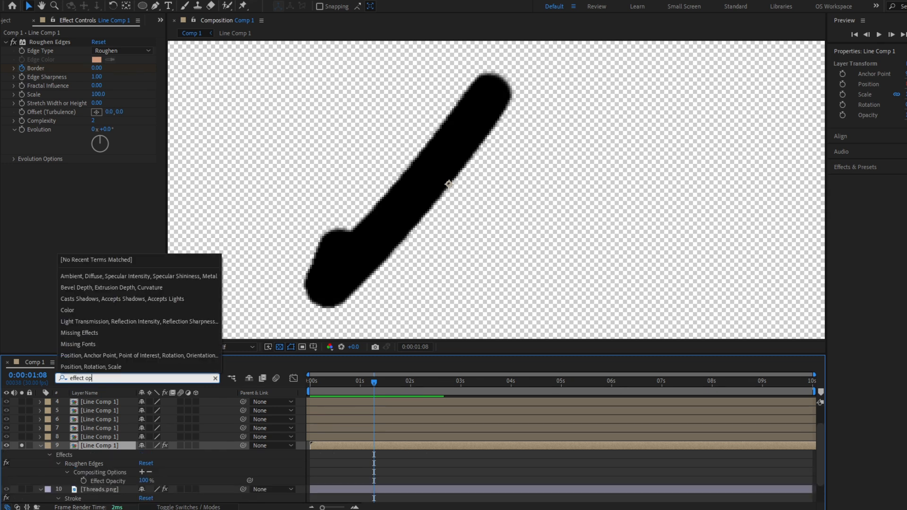
left_click(83, 481)
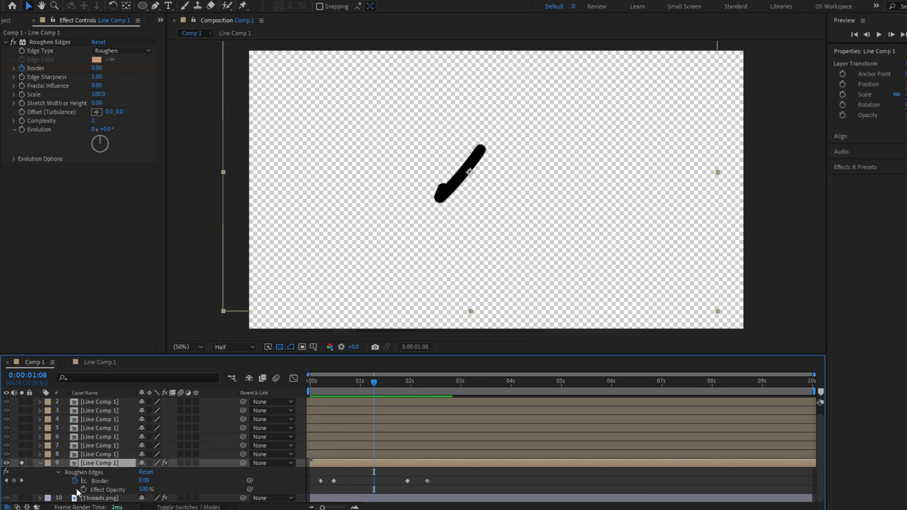
left_click(383, 480)
Move the Effect Opacity keyframe to 0:00:00:14, aligned with the second Border keyframe, and set Effect Opacity to 0% at 0:00:00:15
left_click_drag(346, 379, 334, 388)
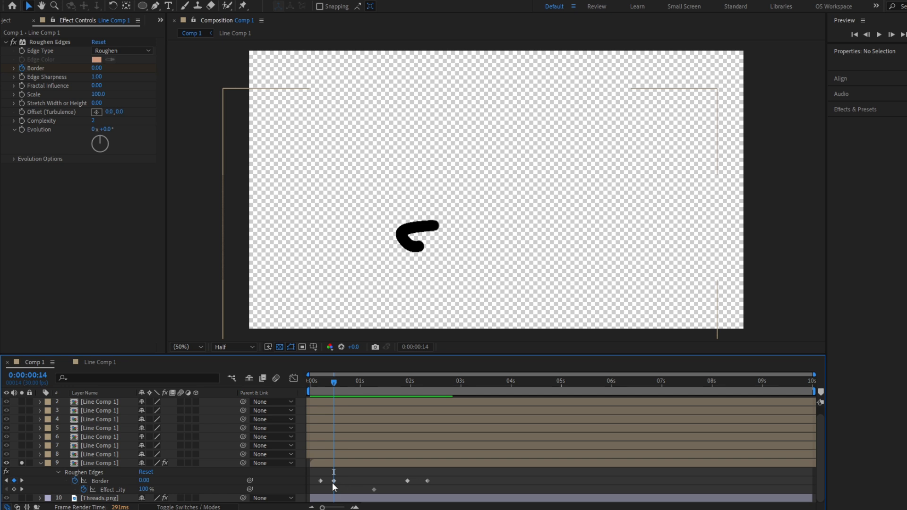
left_click(334, 481)
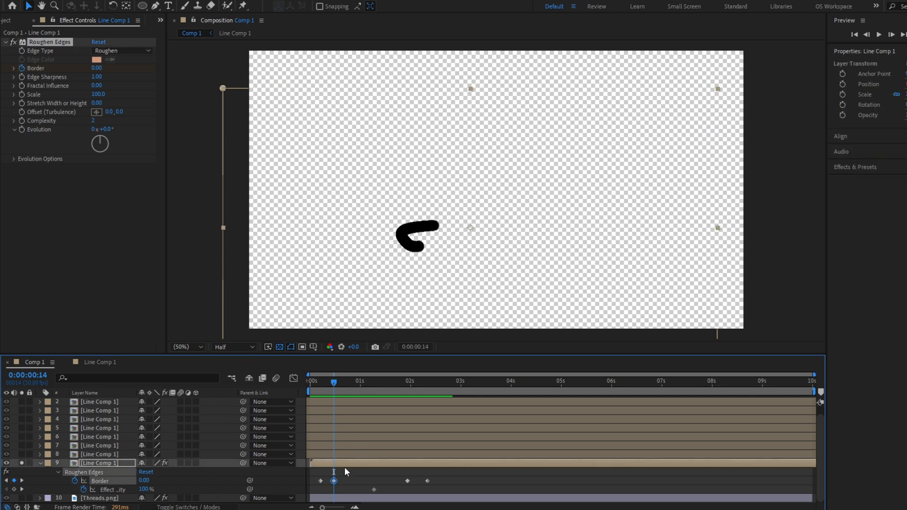
left_click_drag(324, 507, 341, 508)
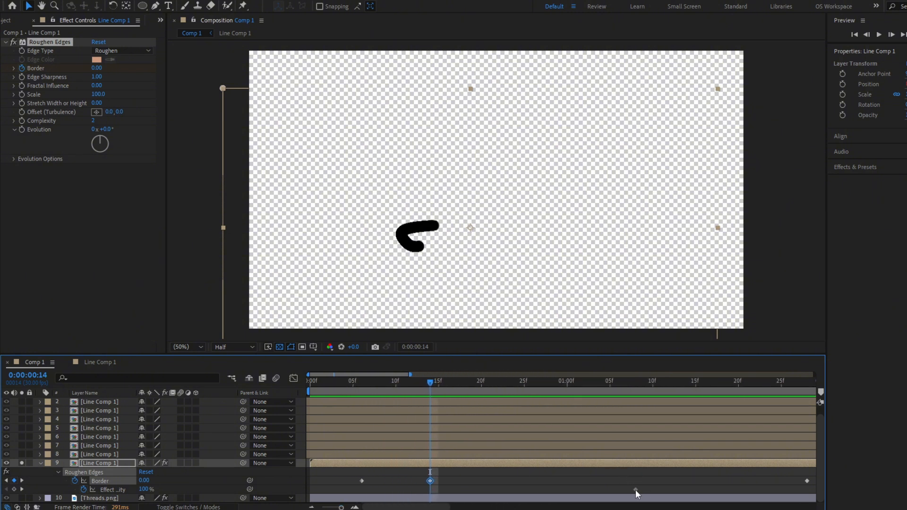
left_click_drag(635, 489, 430, 490)
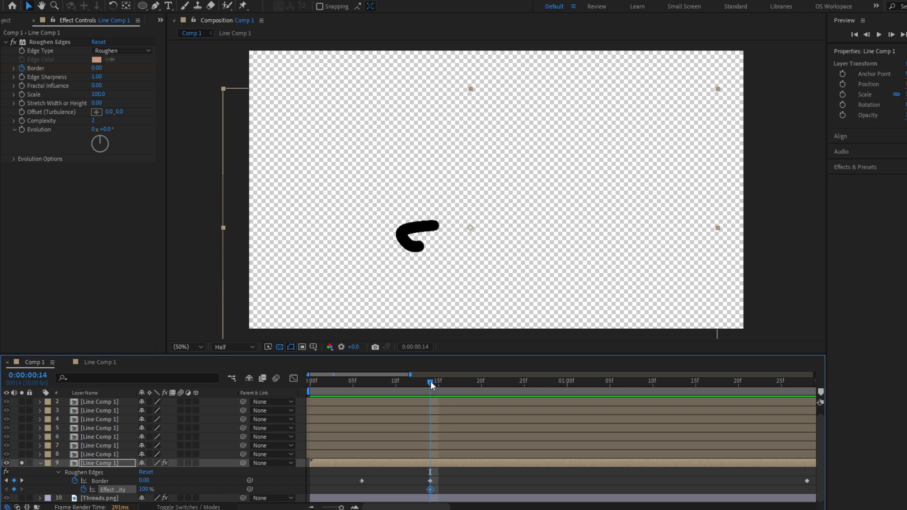
left_click_drag(434, 380, 437, 380)
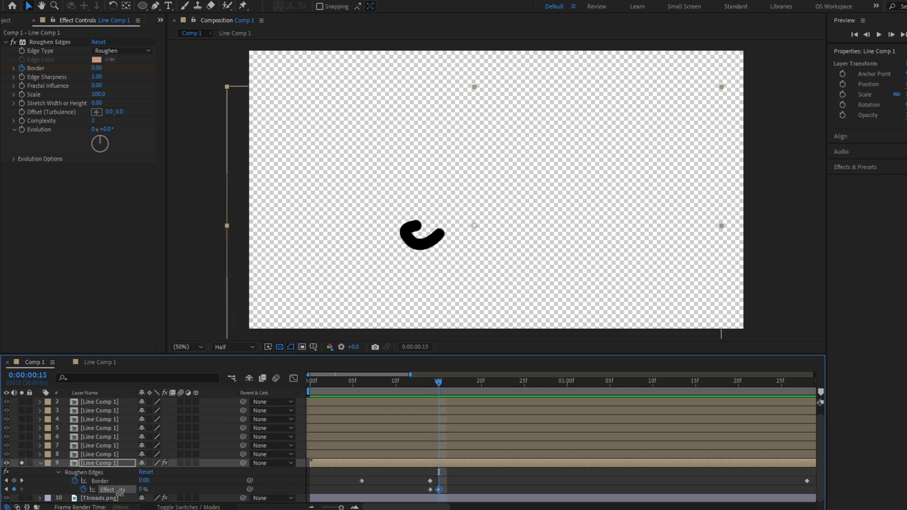
Add Effect Opacity keyframes of 0% at 0:00:01:27 and 100% at 0:00:01:28
mouse_move(439, 407)
left_mouse_down()
mouse_move(694, 447)
mouse_move(661, 449)
left_mouse_up()
left_click_drag(636, 462, 523, 465)
left_click_drag(542, 384, 685, 400)
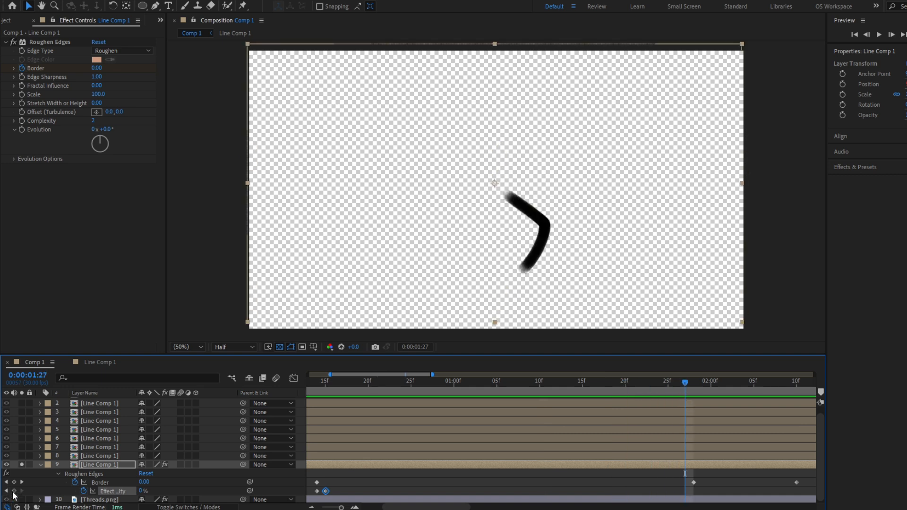
left_click_drag(685, 384, 693, 384)
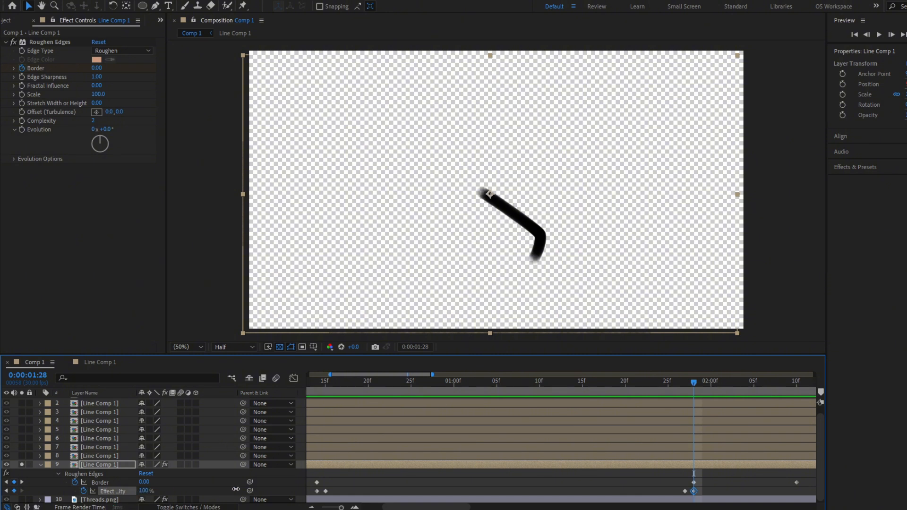
Review the line's disappearance and motion blur in Comp 1, and check the Line layer's motion blur setting in Line Comp 1
left_click(699, 384)
left_click_drag(702, 386, 787, 392)
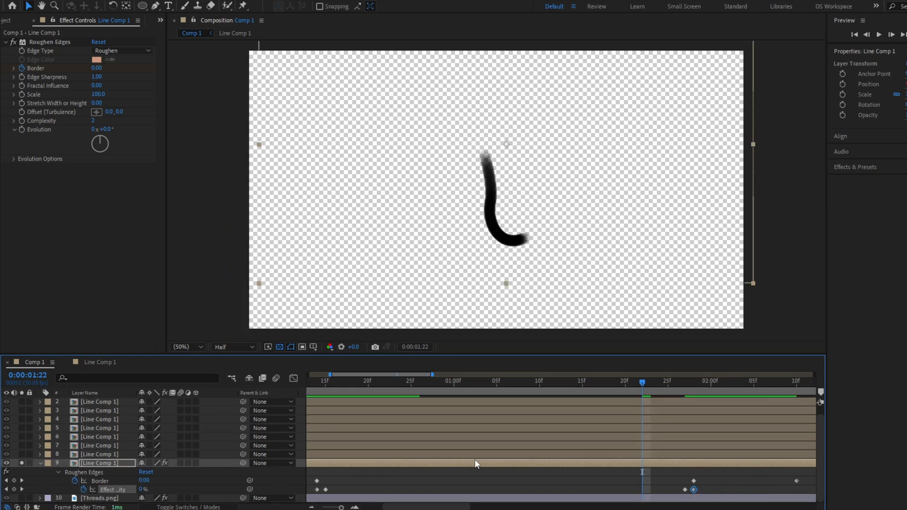
scroll(464, 463, "down", 3)
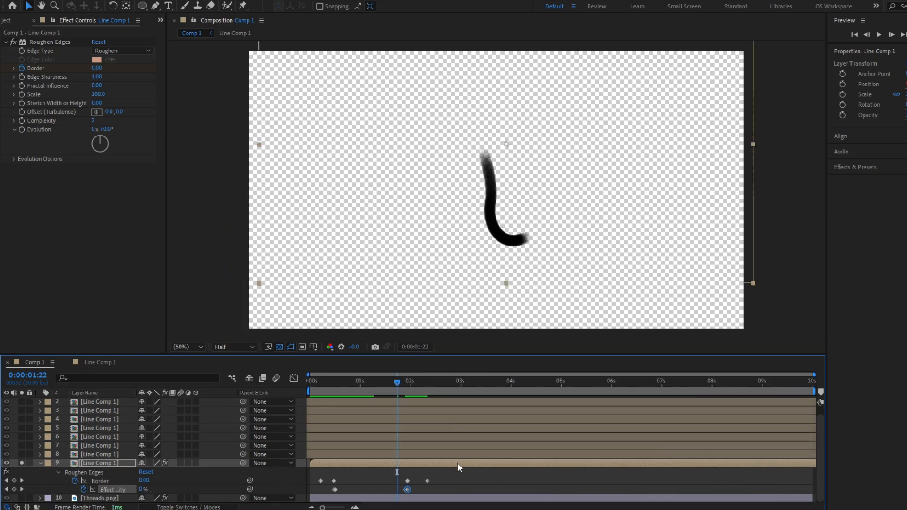
double_click(361, 463)
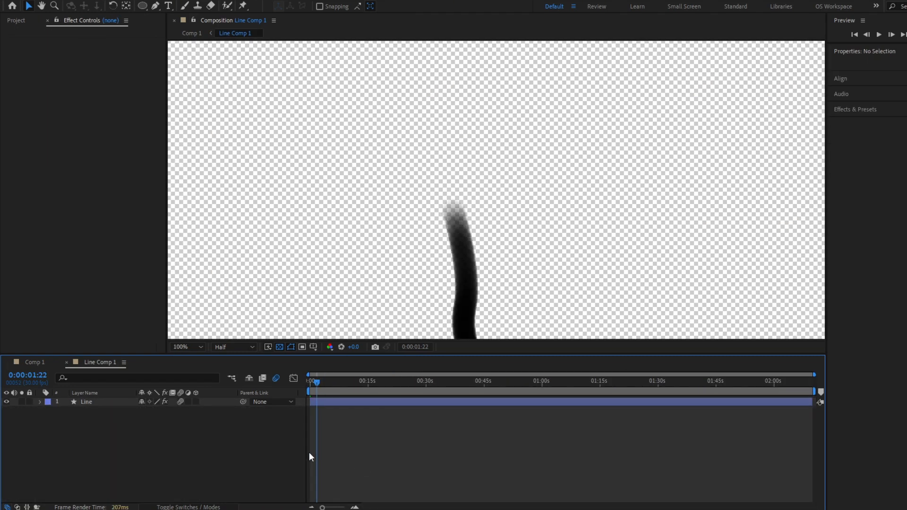
left_click(180, 402)
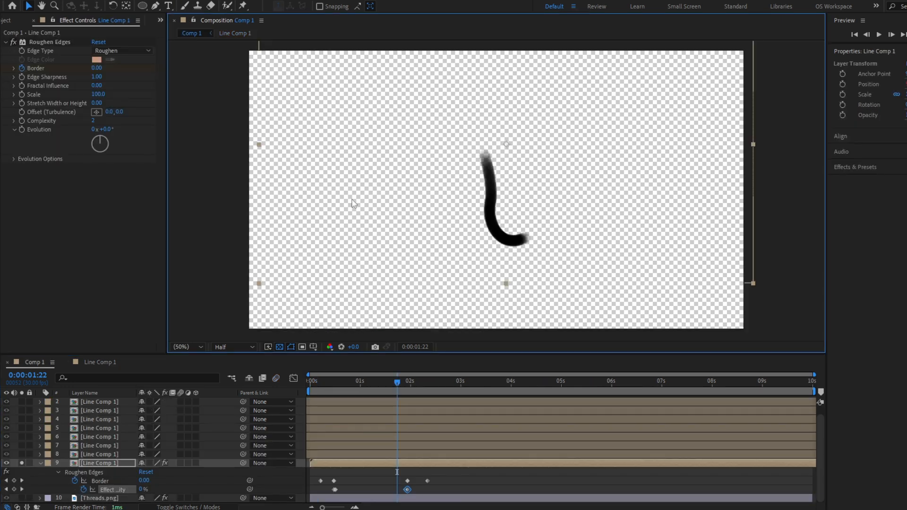
Copy the lowest Line Comp 1 layer's Roughen Edges keyframes onto the eight Line Comp 1 layers above it at 0:00:00:00
left_click_drag(432, 472, 314, 493)
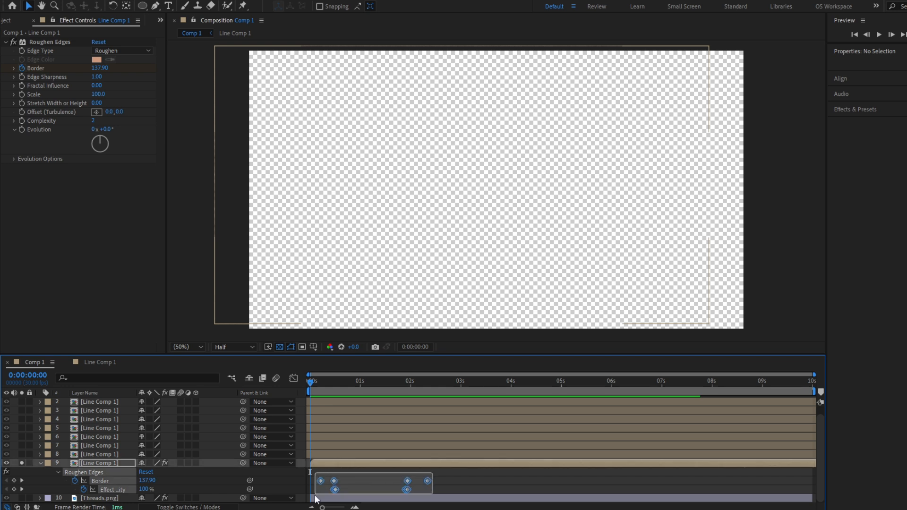
key("ctrl+c")
left_click(320, 454)
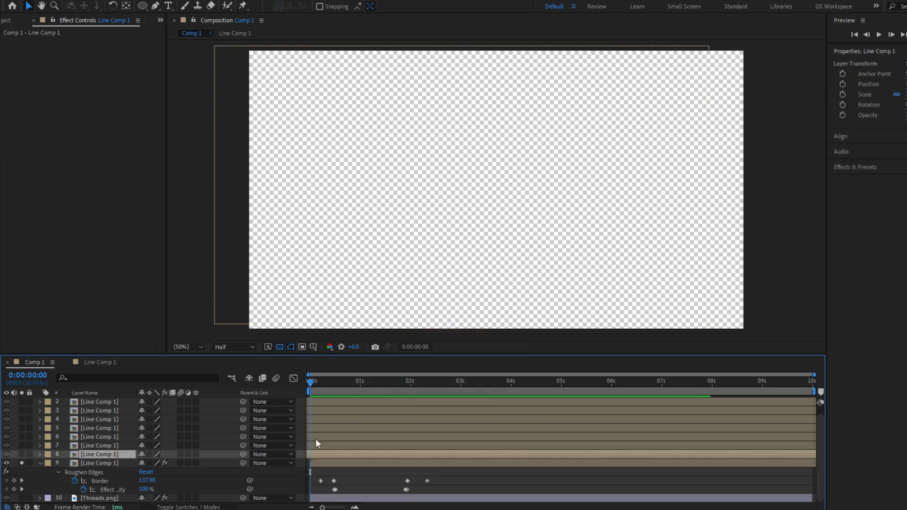
left_click(315, 398, "shift")
key("ctrl+v")
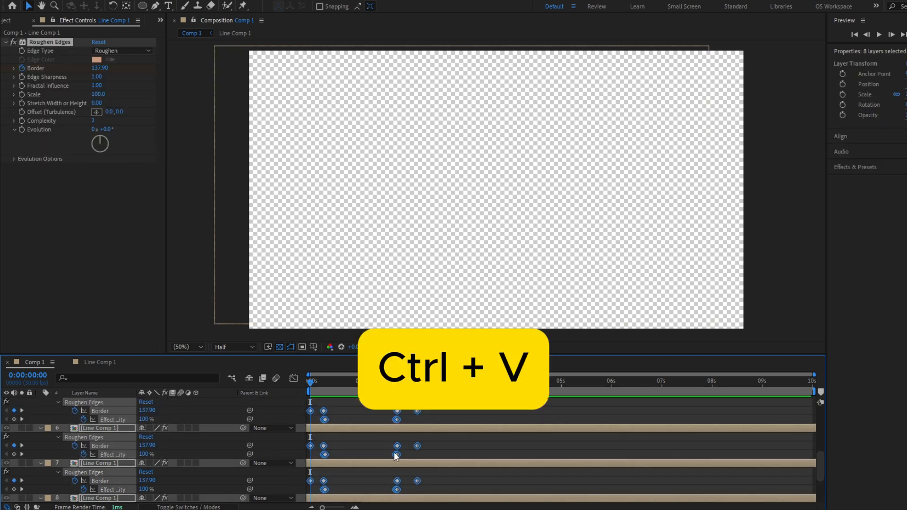
key("u")
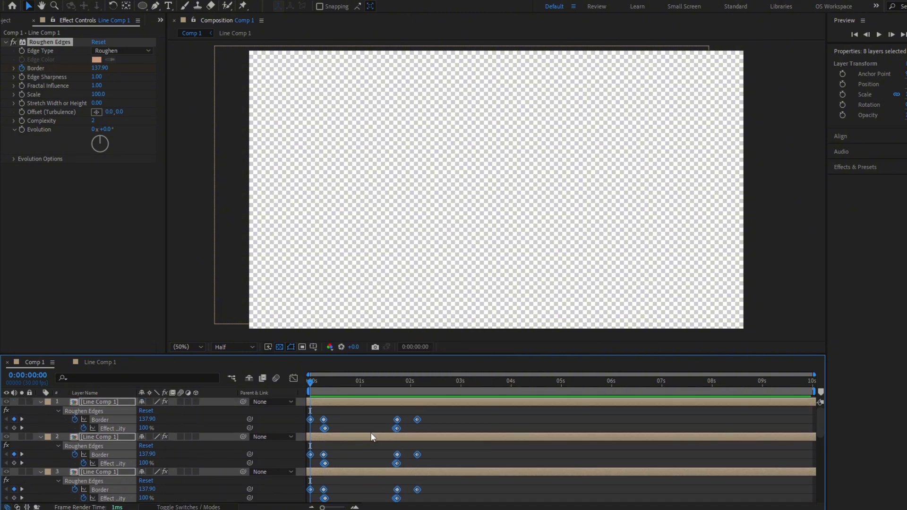
Shift the Roughen Edges keyframe groups of Line Comp 1 layers 1 to 4 in time by differing numbers of frames
left_click(361, 415)
left_click_drag(378, 419, 321, 423)
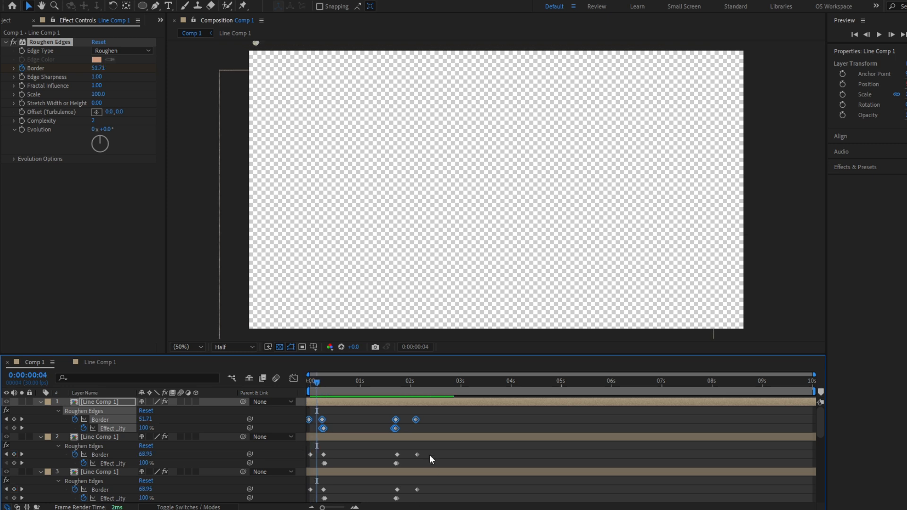
scroll(413, 459, "down", 3)
left_click_drag(428, 467, 308, 484)
left_click_drag(323, 472, 336, 472)
scroll(266, 467, "down", 2)
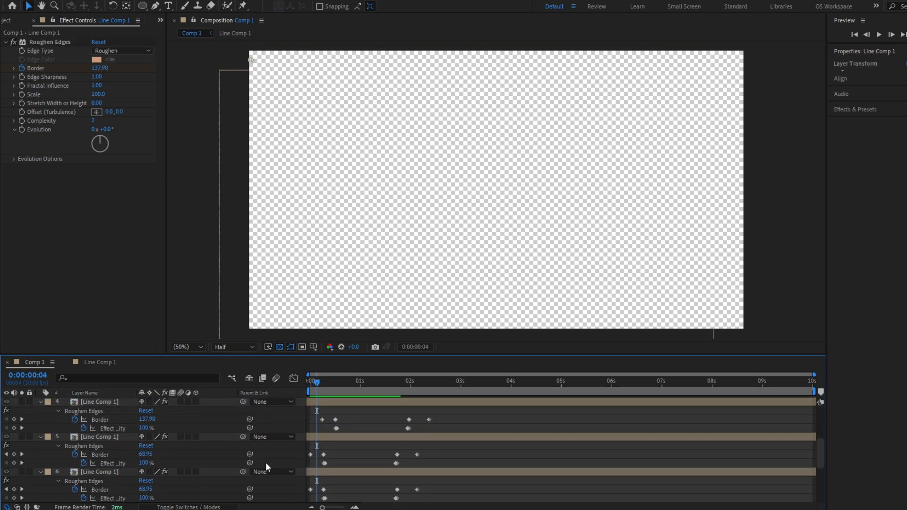
Delay the Roughen Edges keyframe groups of Line Comp 1 layers 5 to 8 by a few frames each, using uneven offsets
left_click_drag(428, 449, 308, 467)
left_click_drag(323, 454, 328, 454)
scroll(425, 434, "down", 2)
left_click_drag(426, 433, 308, 448)
left_click_drag(324, 437, 335, 437)
left_click_drag(427, 471, 308, 493)
left_click_drag(324, 481, 332, 482)
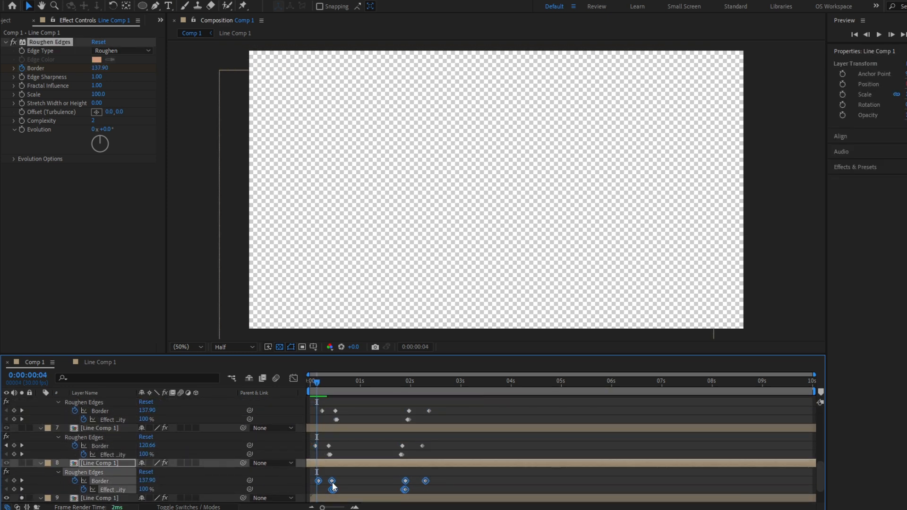
Preview the isolated line animation and turn off solo on the lowest Line Comp 1 layer to check all lines together
key("space")
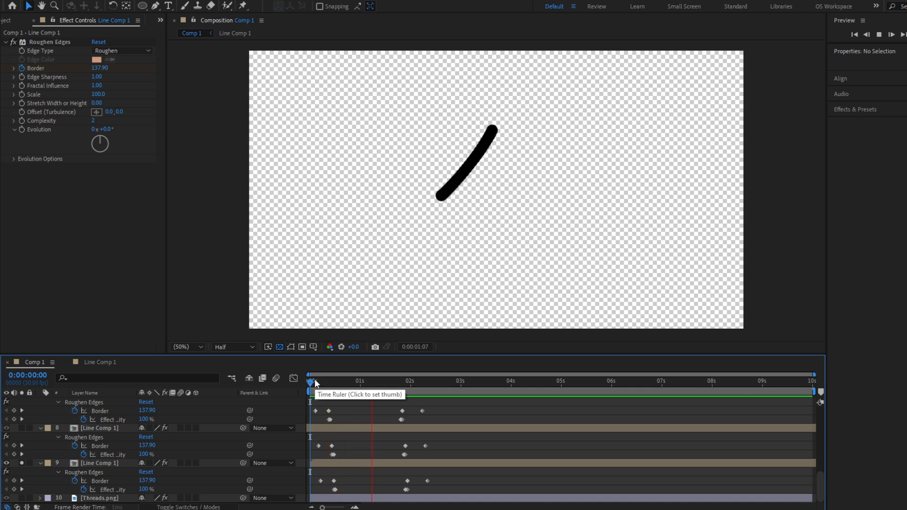
key("space")
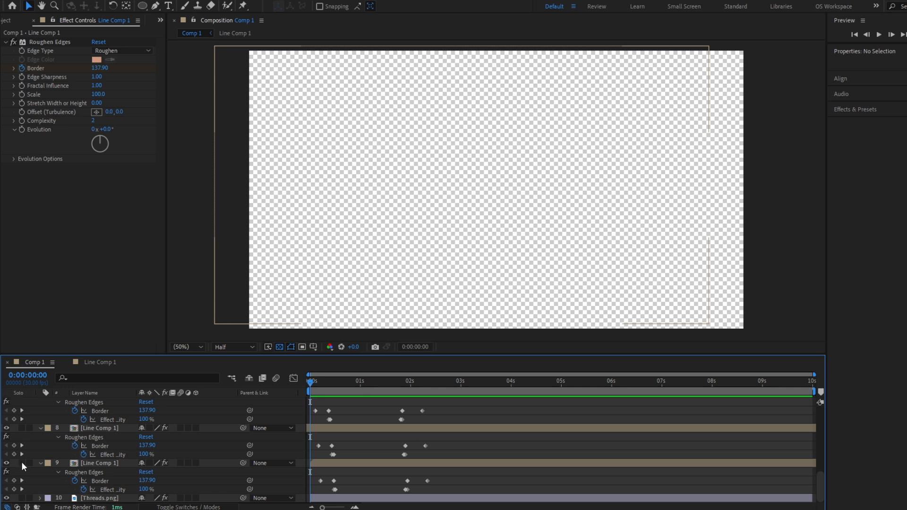
key("space")
left_click_drag(310, 385, 320, 382)
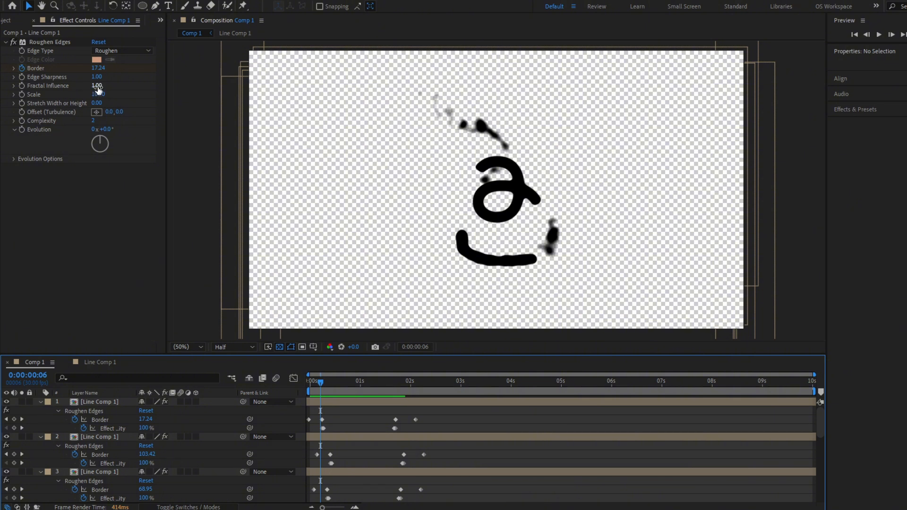
Go through the duplicated Line Comp 1 layers and set each Roughen Edges Fractal Influence to 0
left_click(324, 401)
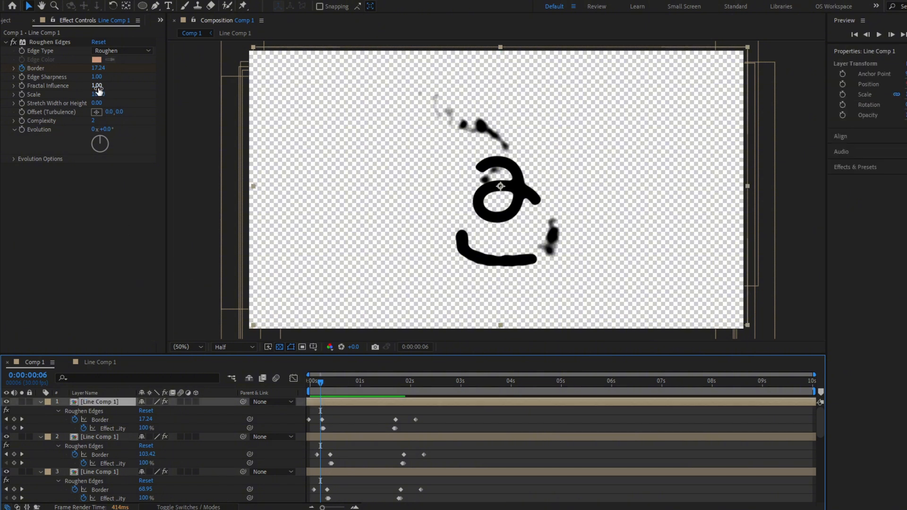
key("ctrl+Down")
key("ctrl+Down")
key("ctrl+Down")
key("ctrl+Down")
key("ctrl+Down")
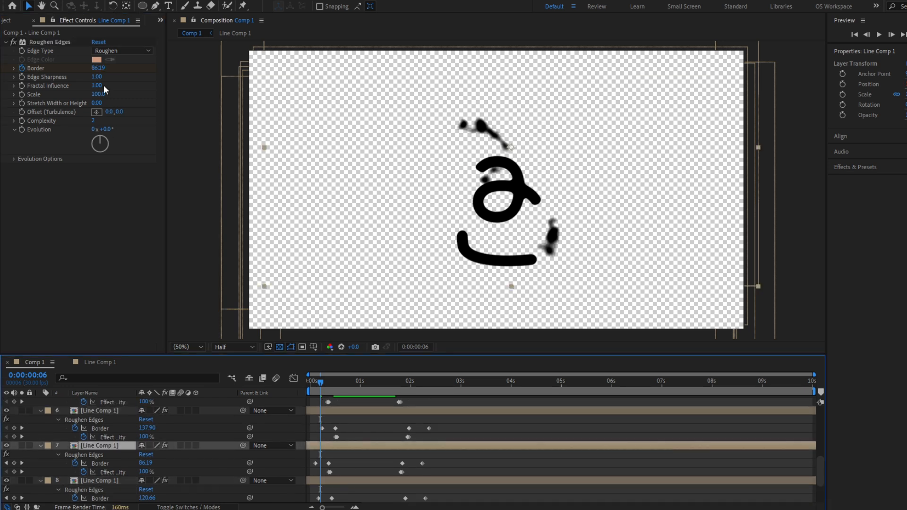
key("ctrl+Up")
key("ctrl+Up")
key("ctrl+Up")
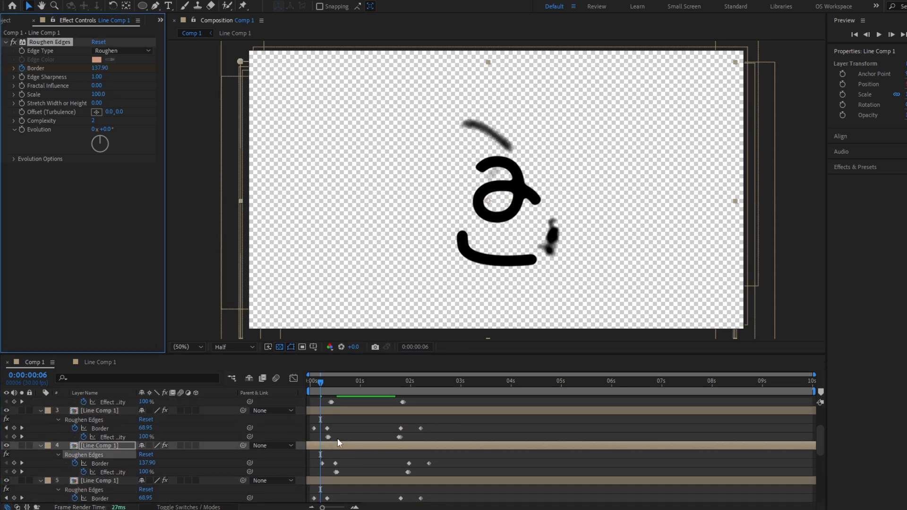
Reveal the keyframes of all nine Line Comp 1 layers and delay the closing Border and Effect Opacity keyframes of the upper ones
key("space")
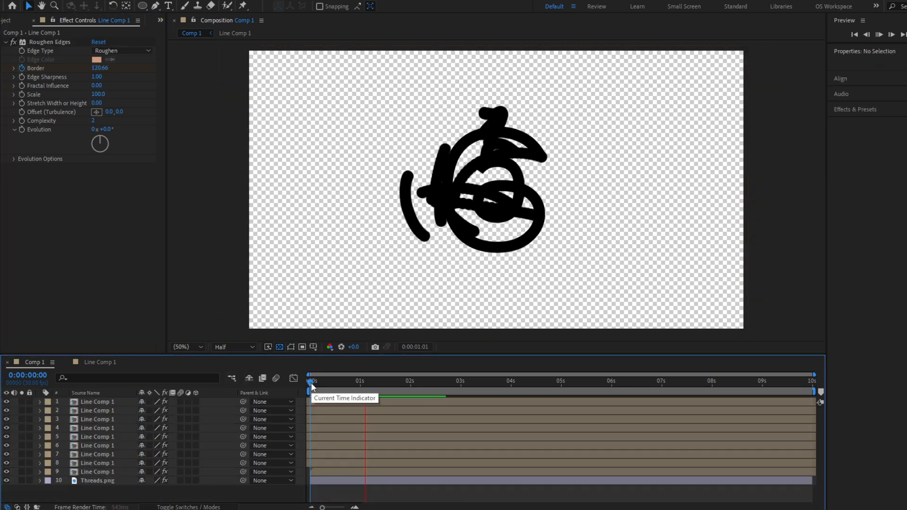
left_click(412, 472)
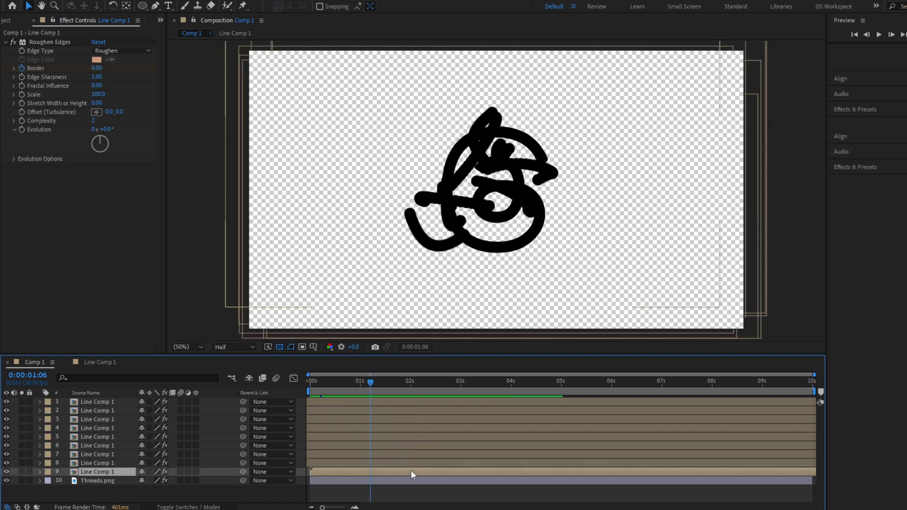
left_click(391, 403, "shift")
key("u")
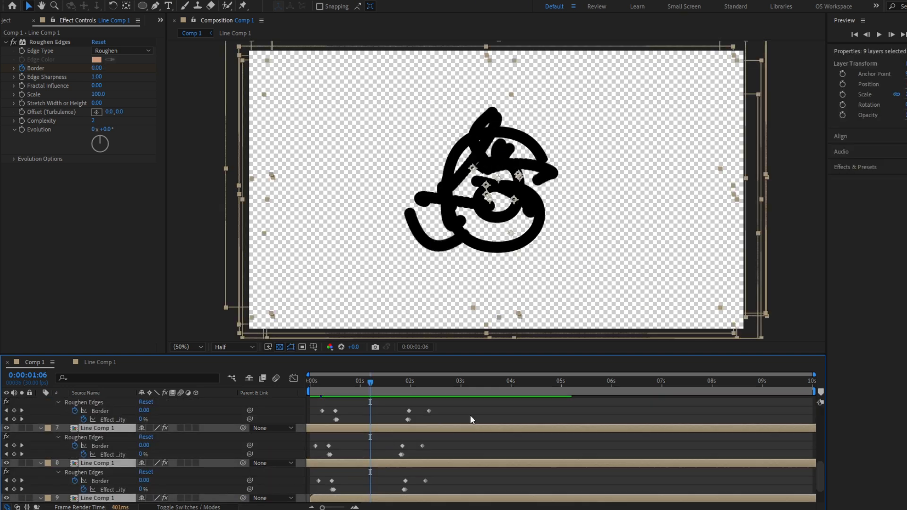
scroll(469, 414, "down", 5)
scroll(432, 435, "up", 5)
left_click_drag(427, 448, 396, 475)
scroll(415, 458, "down", 1)
left_click_drag(400, 463, 419, 446)
scroll(421, 463, "down", 2)
Delay the closing Border and Effect Opacity keyframes of the middle Line Comp 1 layers, down to layer 7, by differing amounts
left_click_drag(428, 448, 404, 464)
scroll(406, 464, "down", 1)
left_click_drag(436, 457, 395, 483)
scroll(429, 474, "down", 1)
left_click_drag(401, 480, 422, 480)
scroll(424, 479, "down", 1)
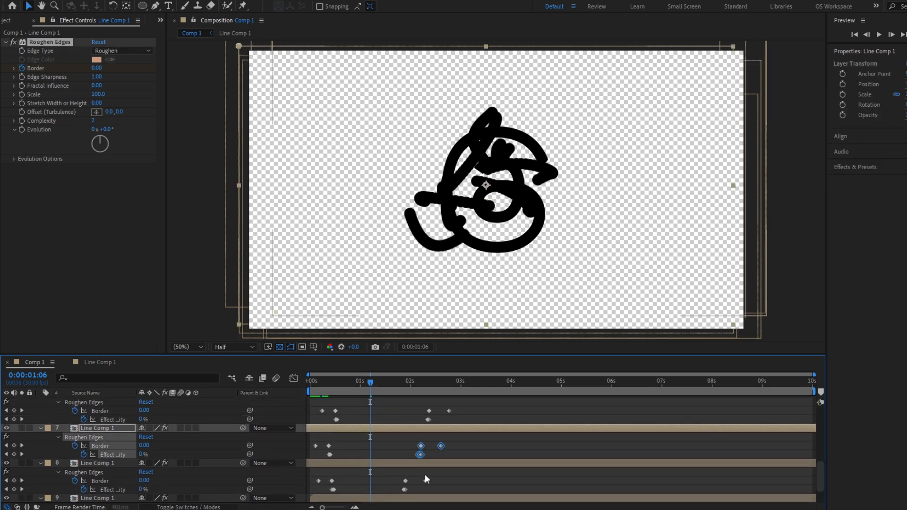
Move the closing Border and Effect Opacity keyframes of Line Comp 1 layers 8 and 9 a few frames earlier
left_click_drag(440, 450, 398, 467)
left_click_drag(405, 463, 397, 464)
scroll(416, 467, "down", 1)
left_click_drag(439, 478, 398, 495)
left_click_drag(398, 495, 397, 495)
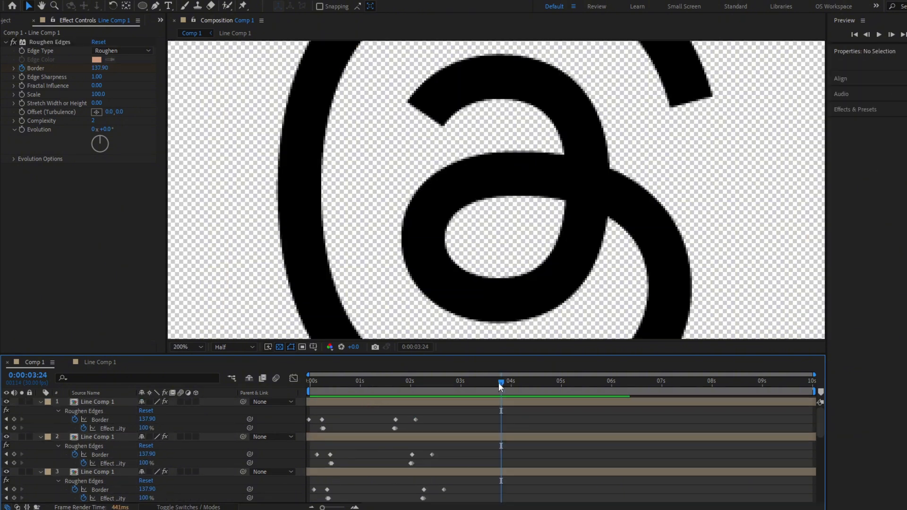
Select the last Border keyframe on all nine Line Comp 1 layers and raise its value at 0:00:02:05 so the lines erode completely
left_click_drag(498, 383, 494, 388)
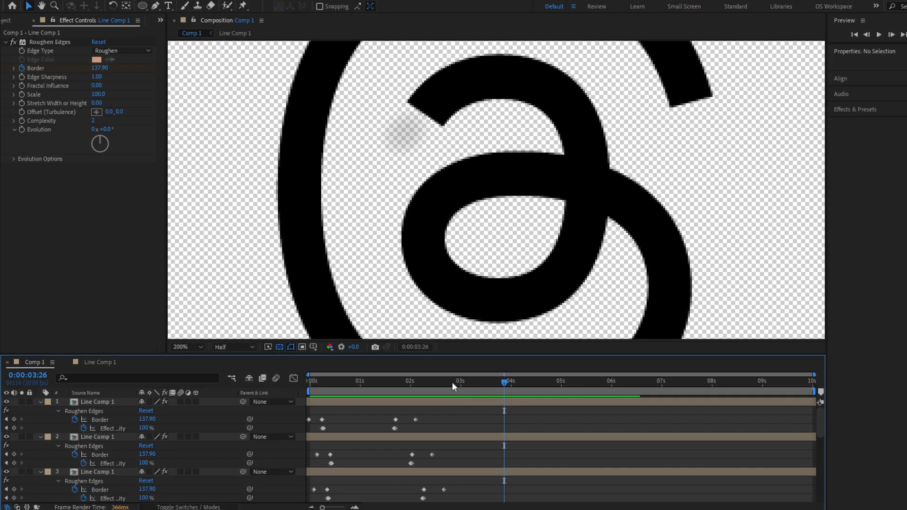
left_click_drag(424, 384, 414, 385)
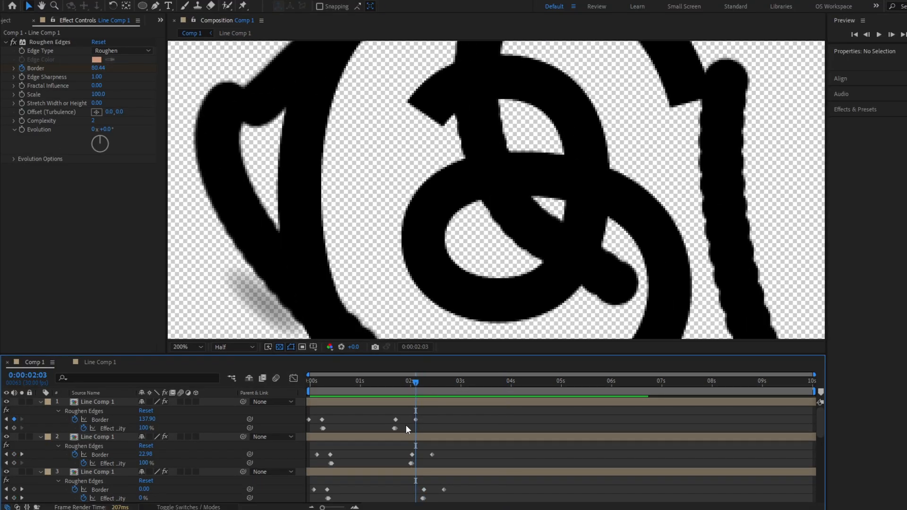
left_click(416, 419)
left_click(432, 455, "shift")
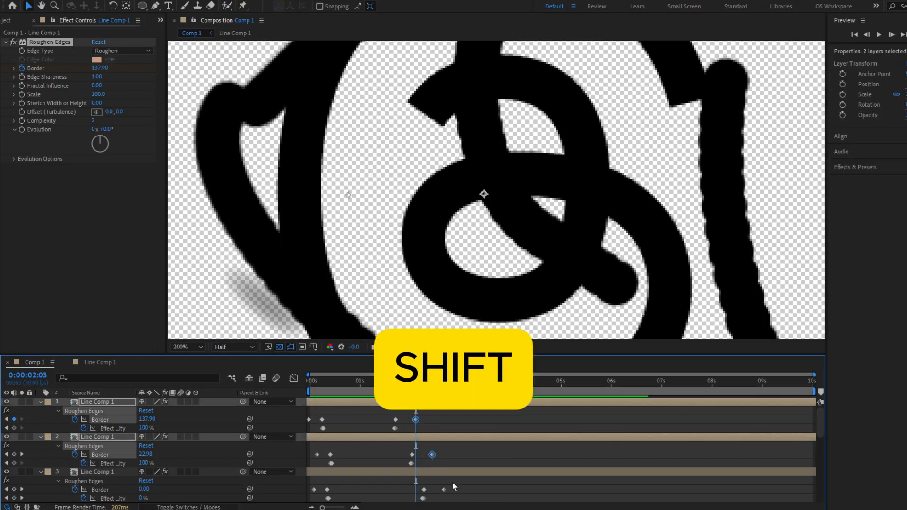
left_click(442, 489, "shift")
scroll(458, 470, "down", 2)
left_click(439, 472, "shift")
scroll(431, 476, "down", 1)
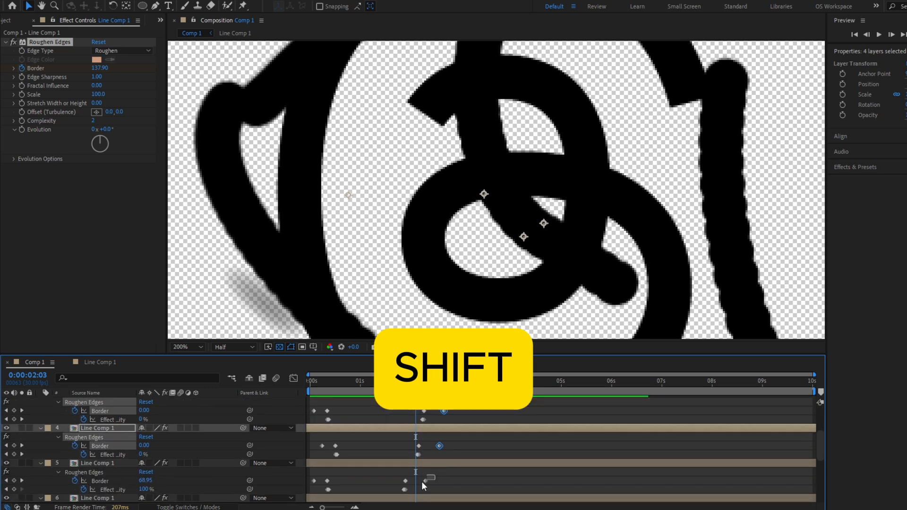
left_click_drag(421, 482, 420, 485)
scroll(430, 471, "down", 2)
left_click_drag(455, 455, 419, 487)
scroll(441, 475, "down", 1)
scroll(438, 476, "down", 1)
scroll(426, 477, "down", 2)
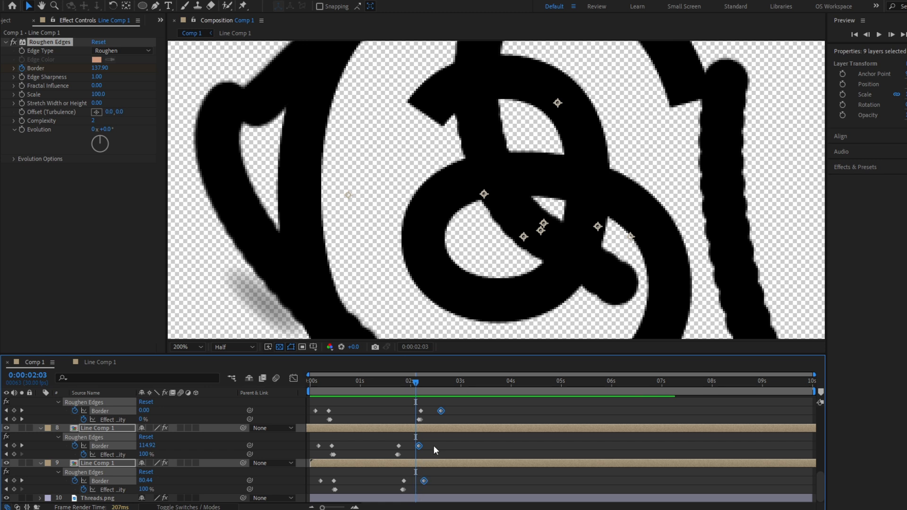
key("Page_Down")
key("Page_Down")
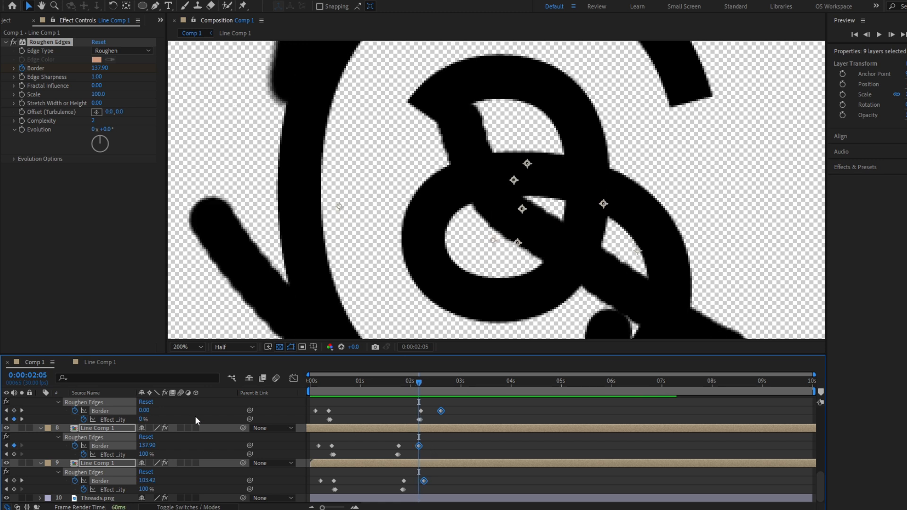
left_click_drag(144, 449, 230, 446)
left_click(464, 440)
key("u")
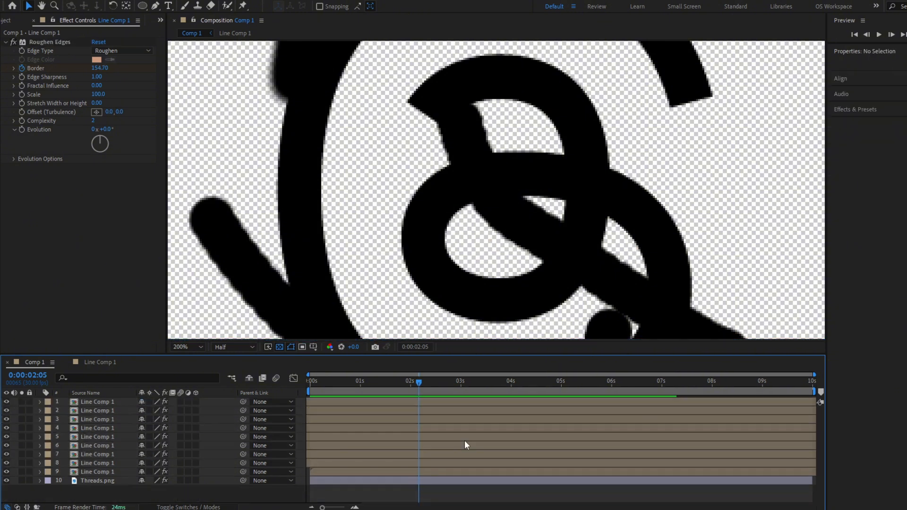
Review how the full set of lines disappears around the logo and return to the start of the timeline
key("comma")
key("comma")
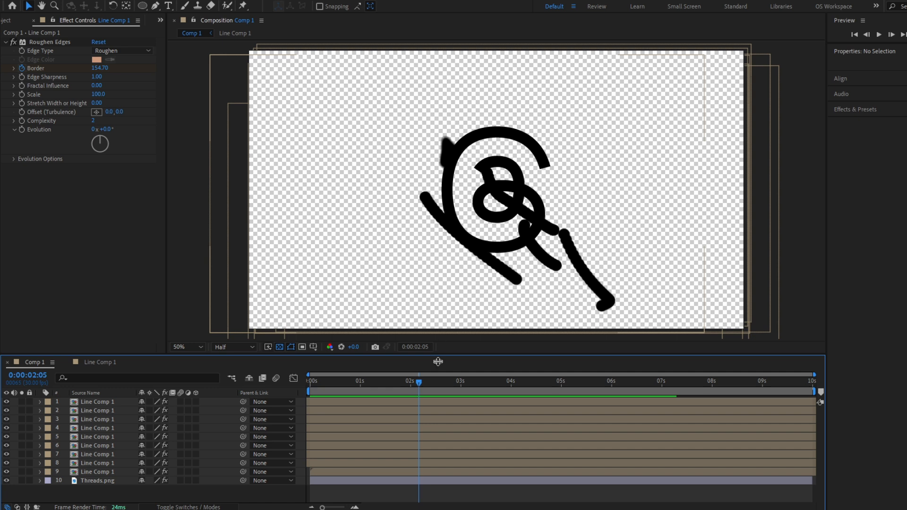
left_click_drag(419, 383, 456, 384)
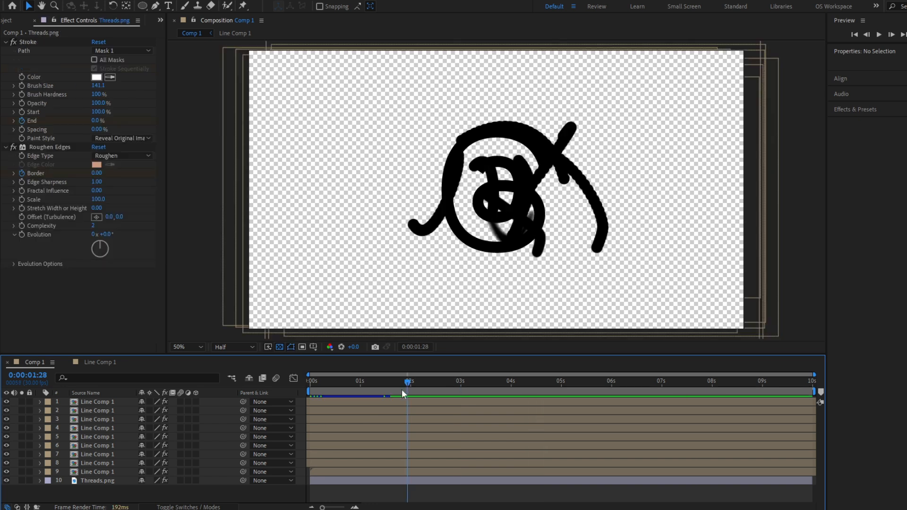
left_click_drag(402, 389, 310, 413)
Pre-compose all nine Line Comp 1 layers as Pre-comp 1, moving all attributes and leaving the composition duration unadjusted
left_click(343, 473)
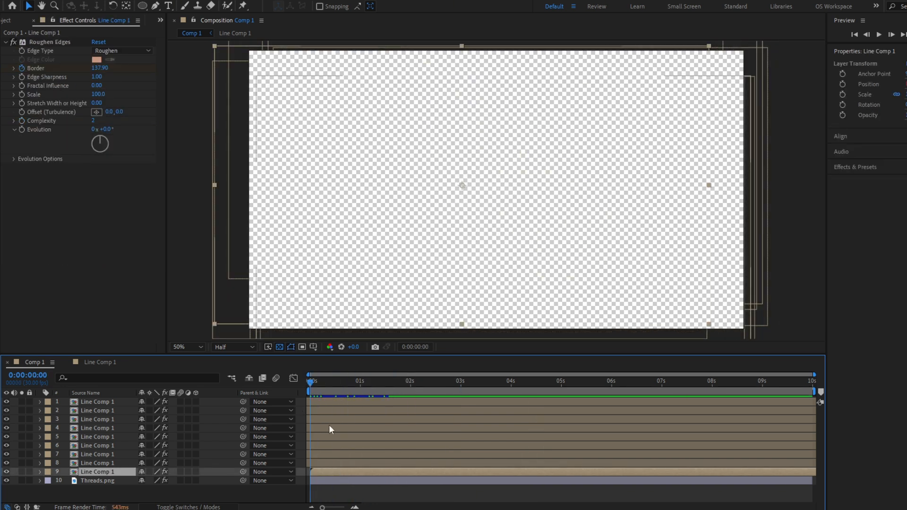
left_click(320, 403, "shift")
key("ctrl+shift+c")
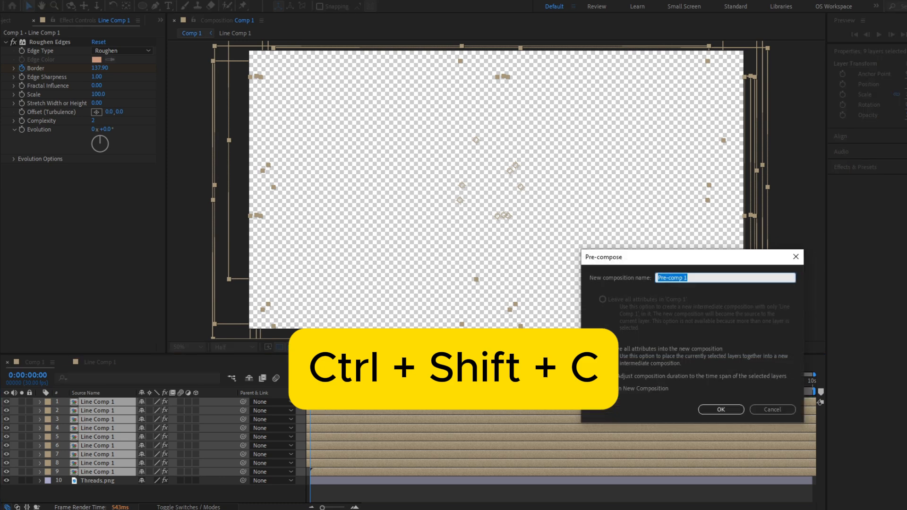
left_click(610, 377)
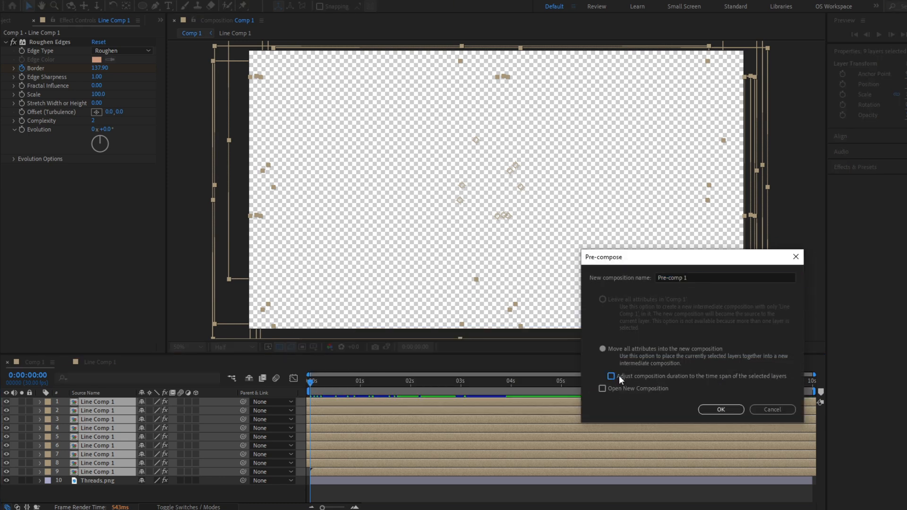
left_click(719, 409)
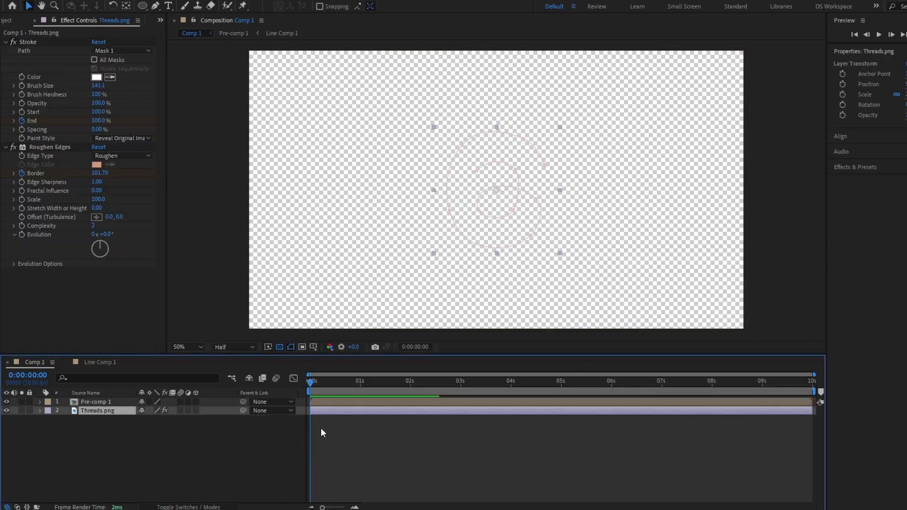
Shift the Threads.png layer to start about one second into Comp 1, checking its timing against the line animation
mouse_move(309, 387)
left_mouse_down()
mouse_move(339, 385)
mouse_move(361, 410)
mouse_move(383, 411)
left_mouse_up()
left_click_drag(338, 382, 434, 383)
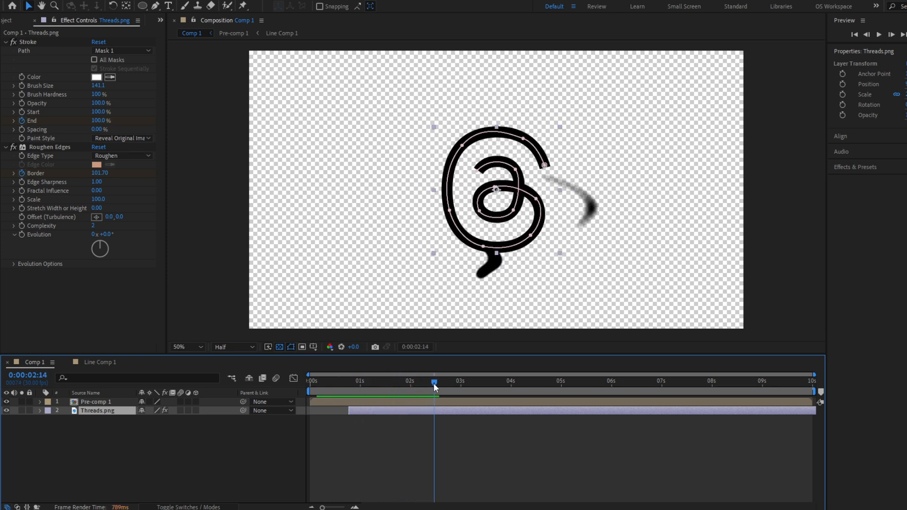
left_click(446, 429)
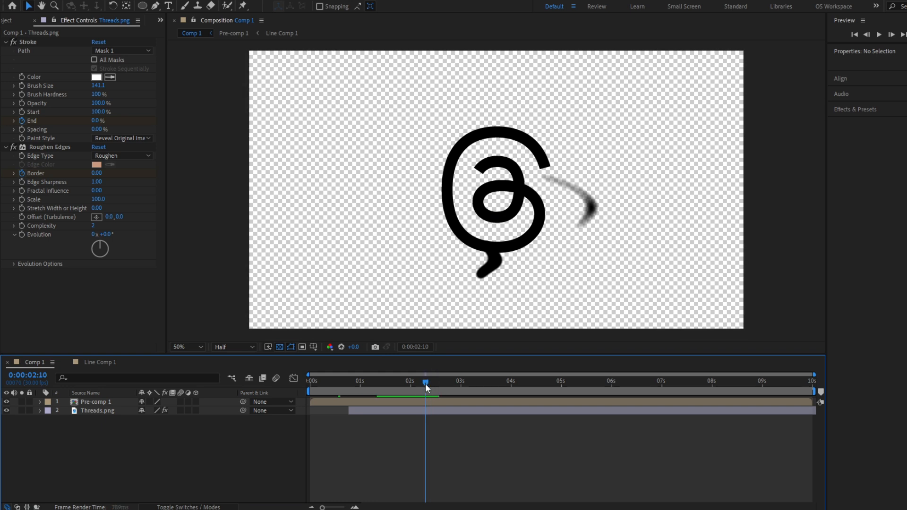
left_click_drag(432, 384, 295, 386)
key("space")
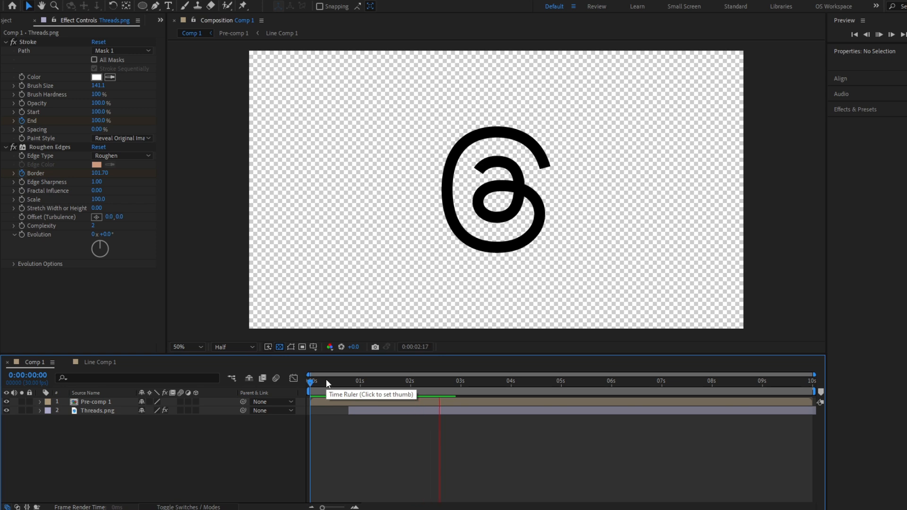
left_click_drag(385, 409, 399, 407)
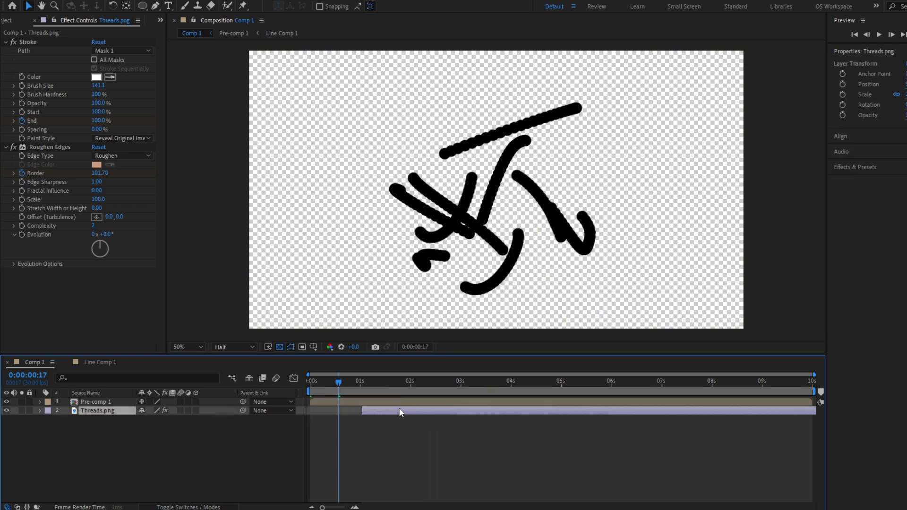
Play back Comp 1 and inspect up close how the lines and the Threads logo overlap around one to two seconds
left_click(312, 382)
key("space")
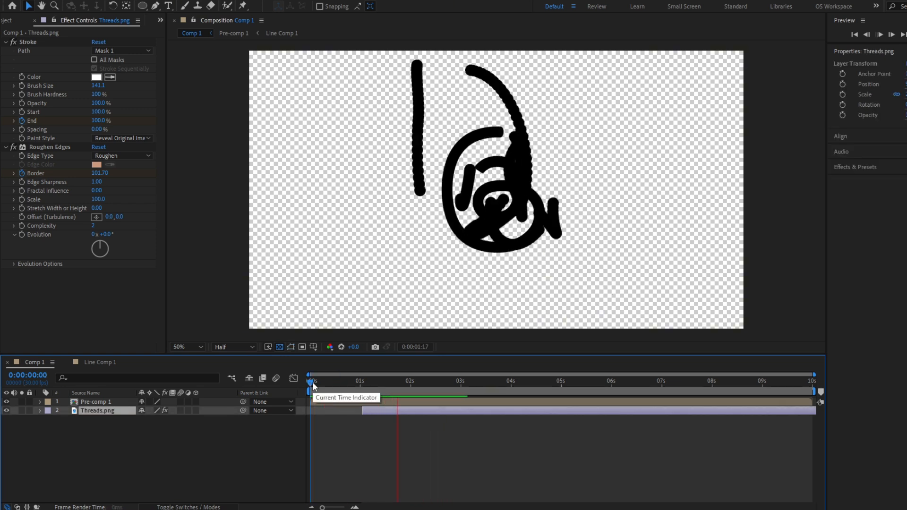
left_click_drag(312, 382, 408, 379)
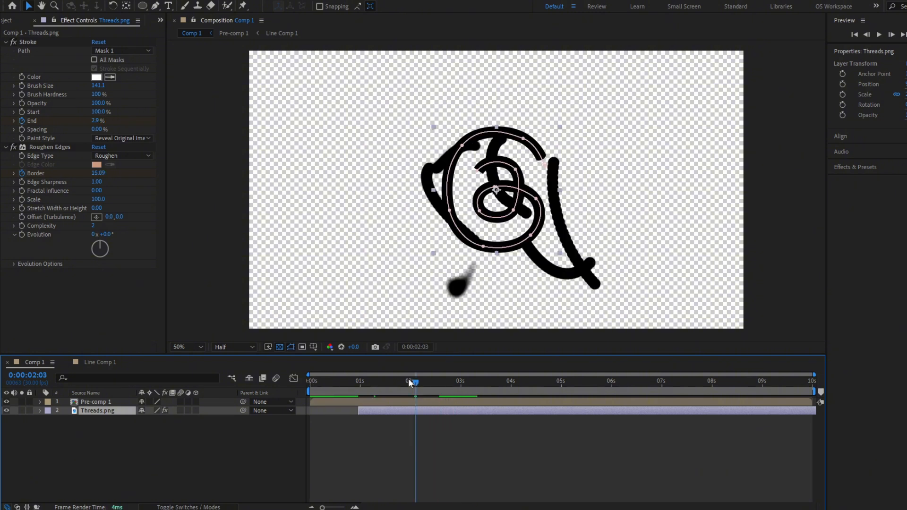
scroll(478, 213, "up", 4)
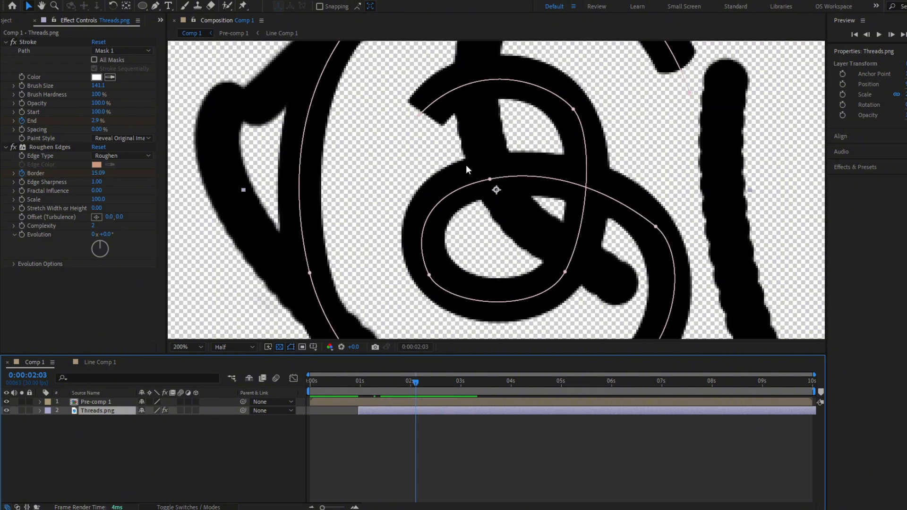
scroll(465, 165, "down", 2)
left_click_drag(461, 235, 456, 269)
left_click(374, 381)
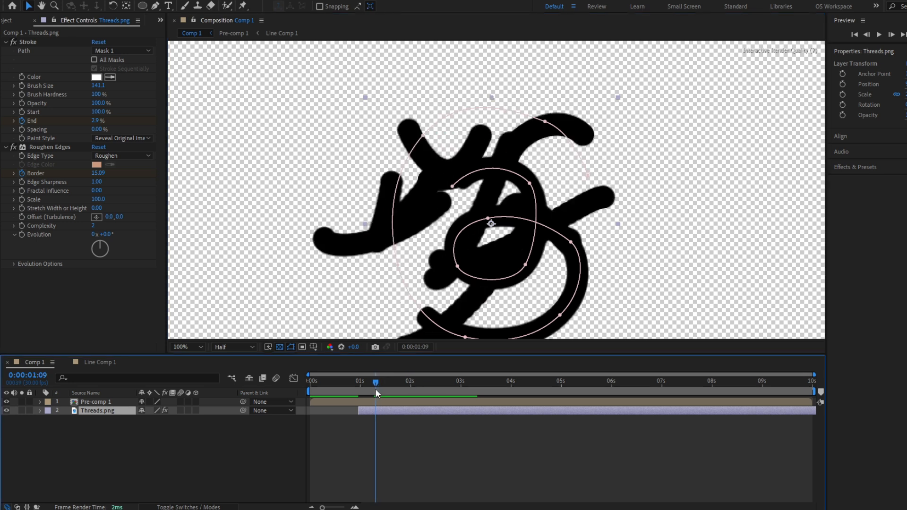
Hide the Pre-comp 1 layer and copy the Line shape layer from Line Comp 1 into Comp 1 above Threads.png
left_click(6, 402)
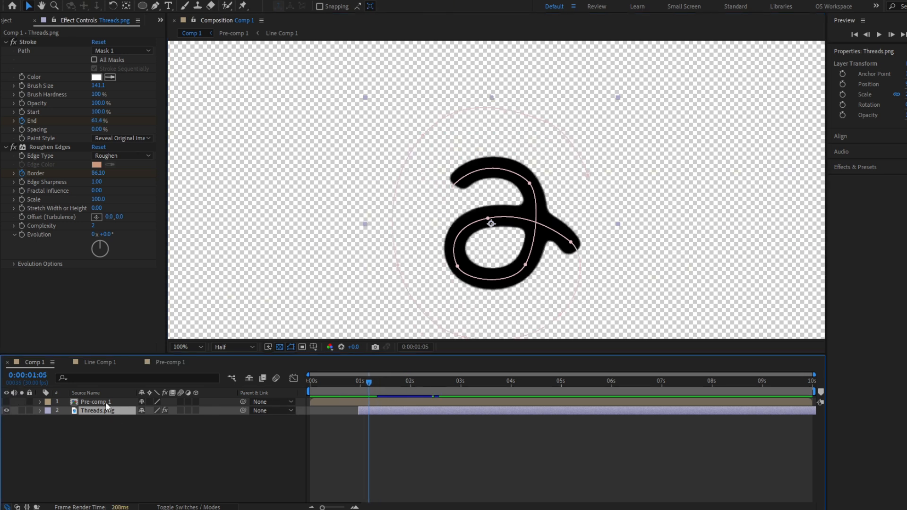
double_click(105, 401)
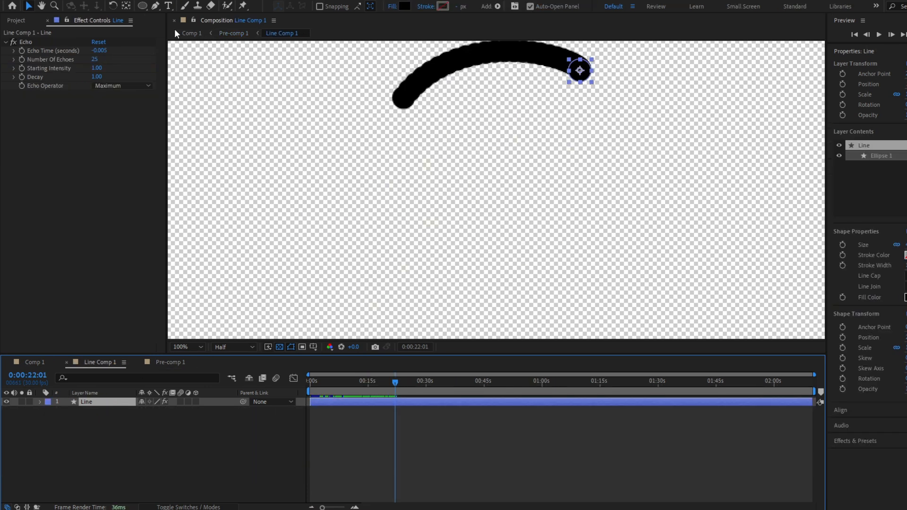
left_click(188, 33)
key("ctrl+v")
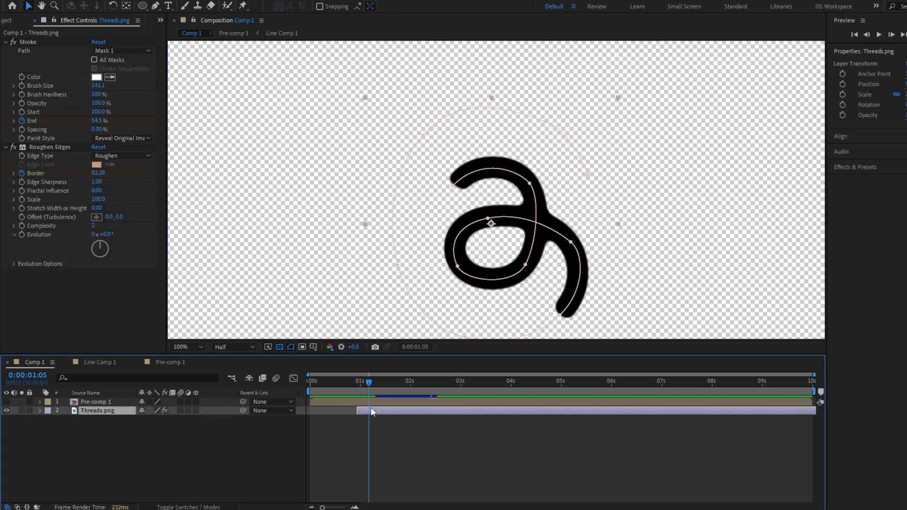
Remove the Position expression from the Line layer and shift the layer to start at about 0:00:00:13
key("p")
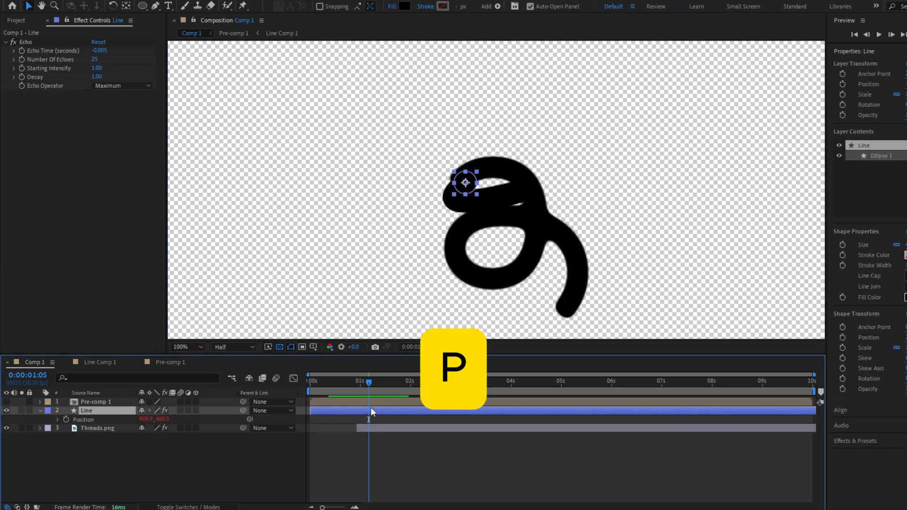
left_click(66, 419, "alt")
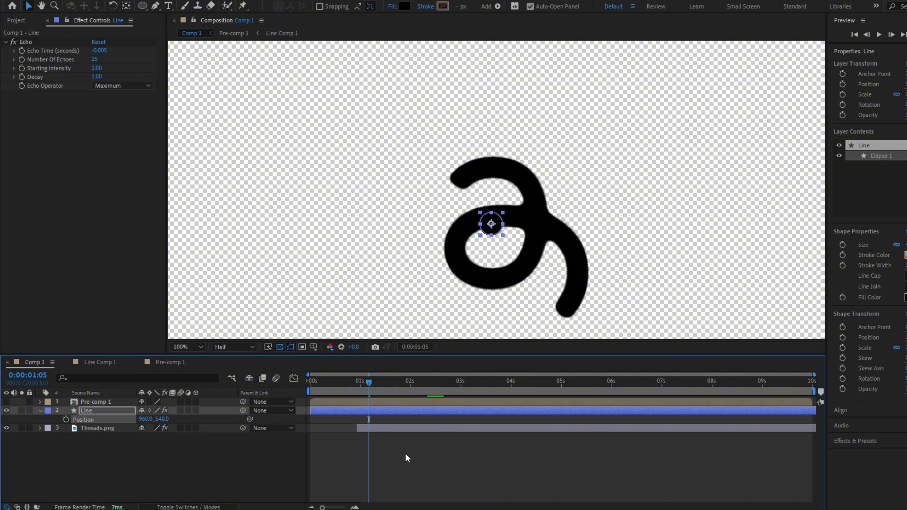
left_click(404, 452)
left_click(364, 387)
left_click_drag(364, 388, 364, 391)
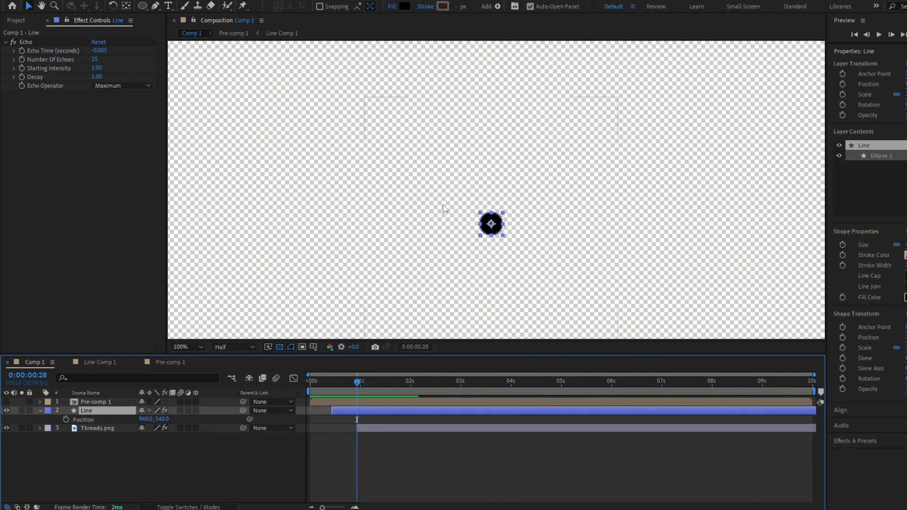
Add a Position keyframe to Line at 0:00:00:29, placing the dot on the logo's starting tip at 908, 448
left_click(65, 420)
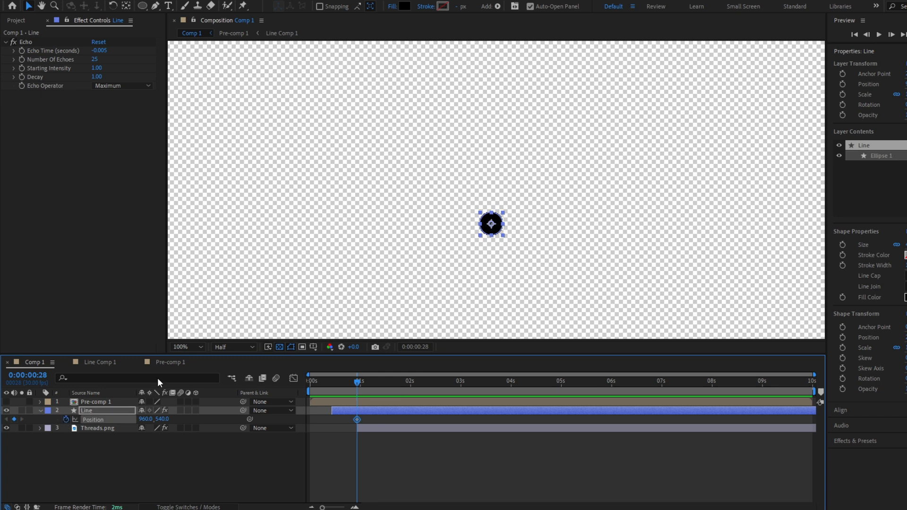
key("comma")
left_click_drag(357, 382, 359, 384)
scroll(518, 214, "up", 4)
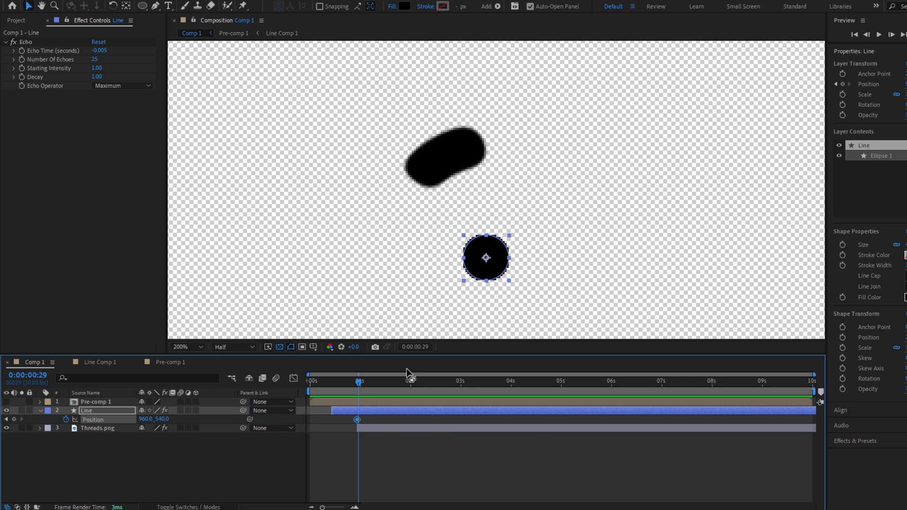
left_click_drag(358, 418, 360, 418)
left_click_drag(497, 265, 443, 170)
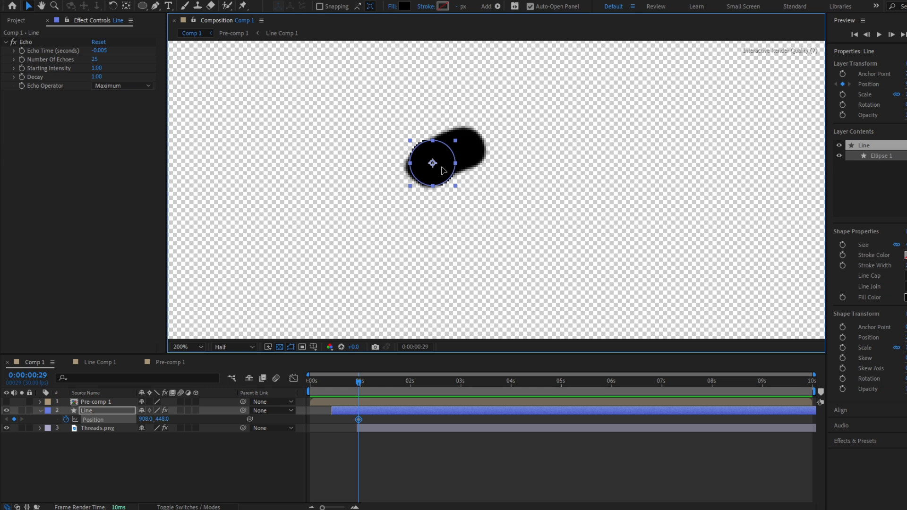
Add earlier Line Position keyframes at 716, 694 on 0:00:00:22 and right of the logo at about 0:00:00:15
key("comma")
left_click_drag(359, 382, 347, 382)
key("comma")
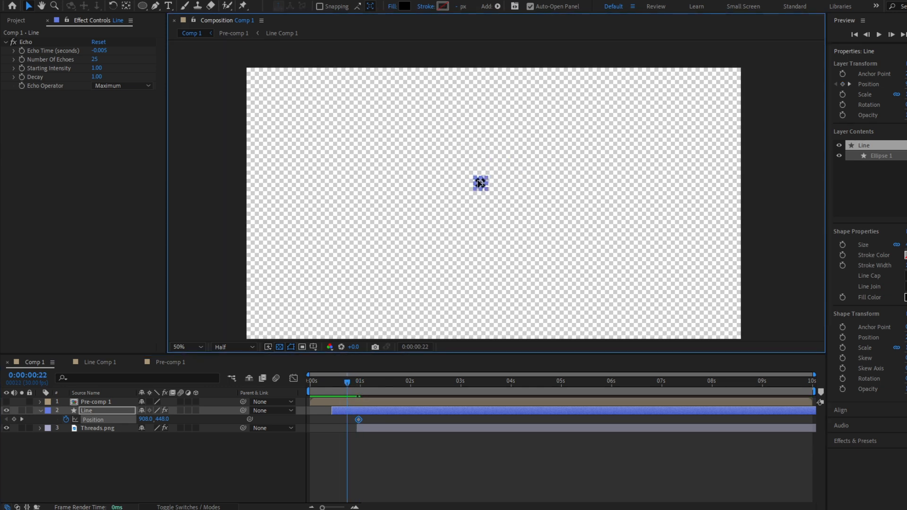
left_click_drag(478, 181, 450, 237)
left_click_drag(345, 381, 334, 381)
left_click_drag(451, 239, 554, 222)
left_click_drag(452, 239, 433, 249)
mouse_move(336, 381)
left_mouse_down()
mouse_move(369, 387)
mouse_move(364, 396)
mouse_move(347, 393)
left_mouse_up()
scroll(482, 253, "up", 2)
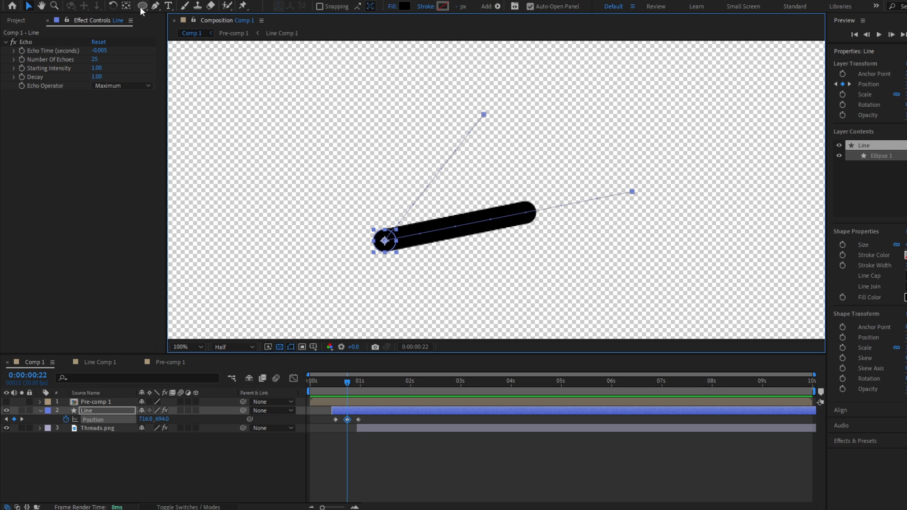
Curve the Line layer's motion path at all three points with the Pen tool and move its starting point farther out to the right
left_click(155, 5)
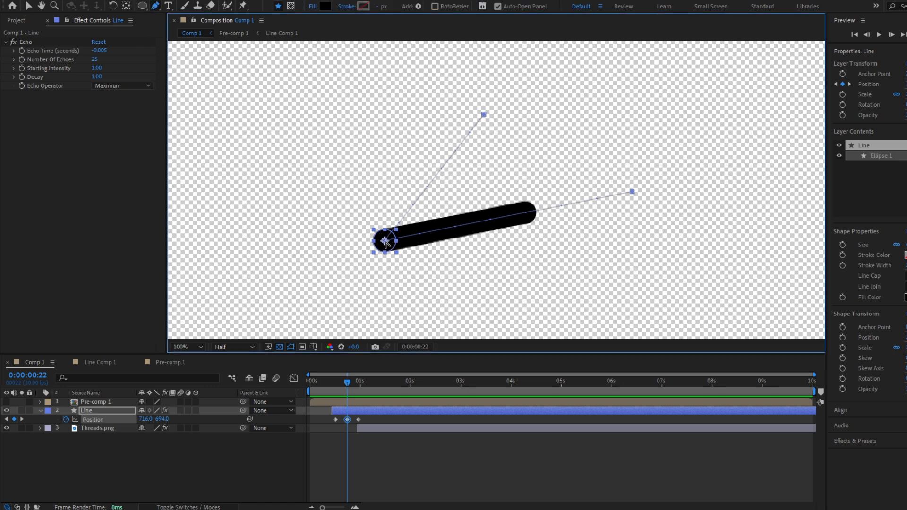
mouse_move(385, 241)
left_mouse_down()
mouse_move(356, 205)
mouse_move(358, 180)
left_mouse_up()
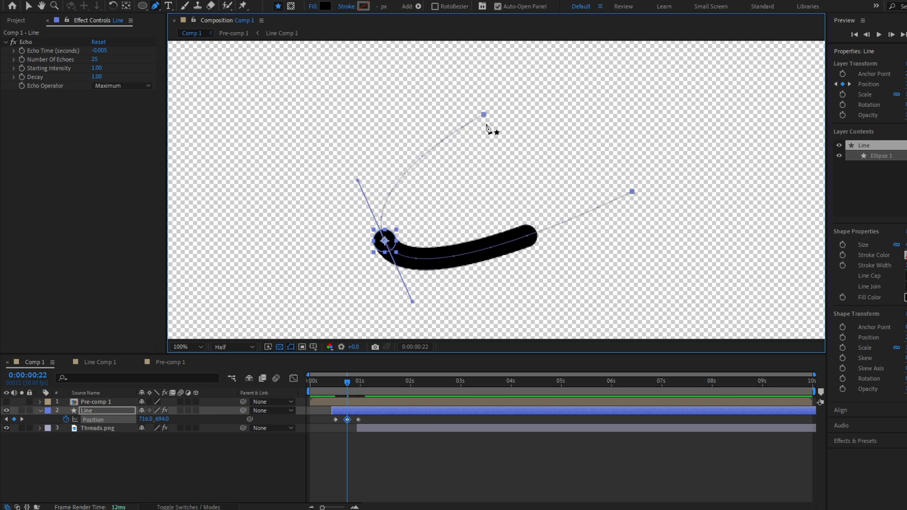
left_click_drag(483, 115, 426, 109)
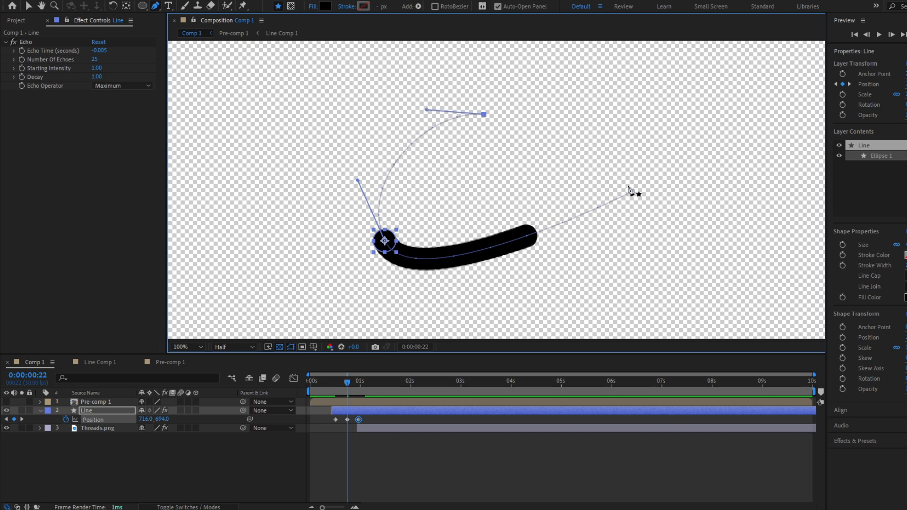
left_click_drag(632, 192, 583, 258)
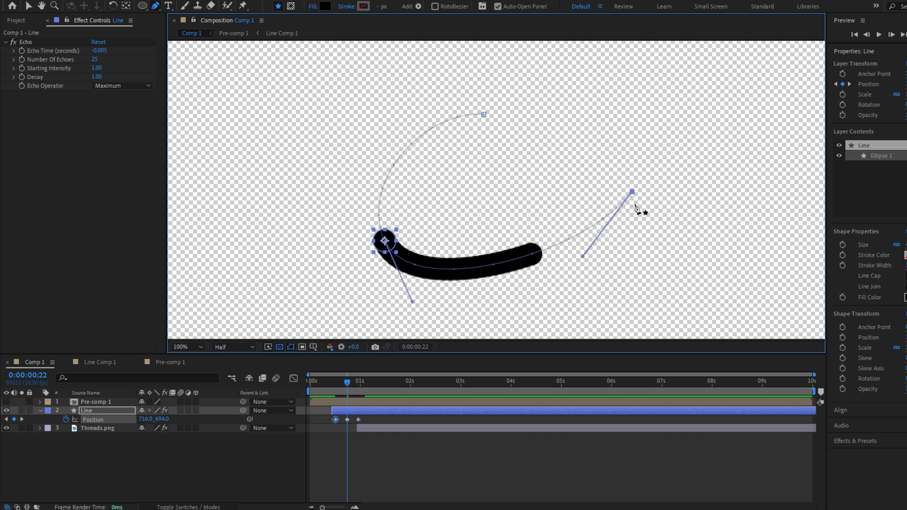
key("v")
mouse_move(632, 191)
left_mouse_down()
mouse_move(693, 185)
mouse_move(691, 172)
left_mouse_up()
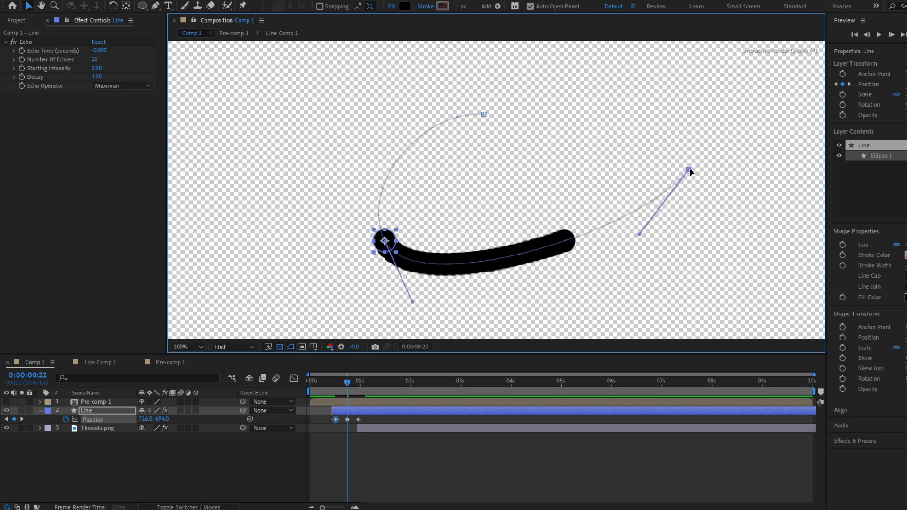
Check how the line flows into the logo and remove the motion path's curve handle at the last Position keyframe
left_click(406, 420)
left_click(333, 384)
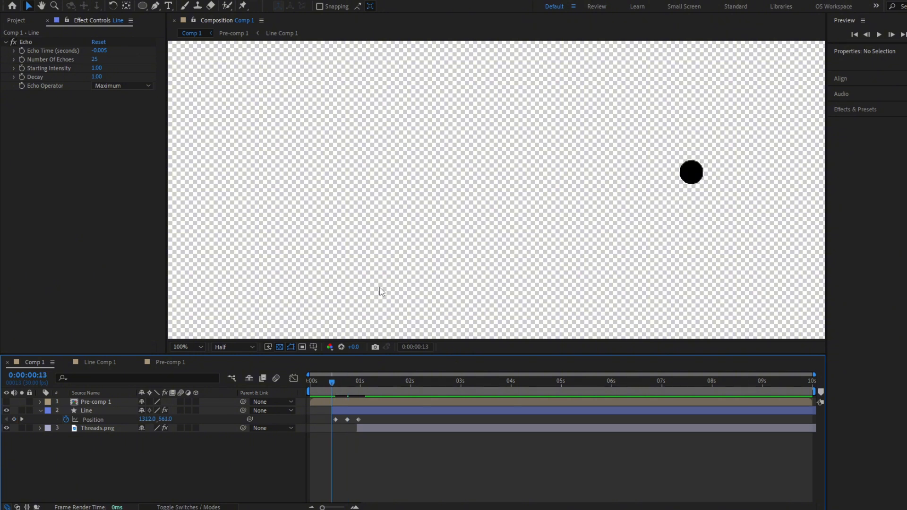
key("space")
left_click_drag(331, 382, 360, 390)
left_click(359, 419)
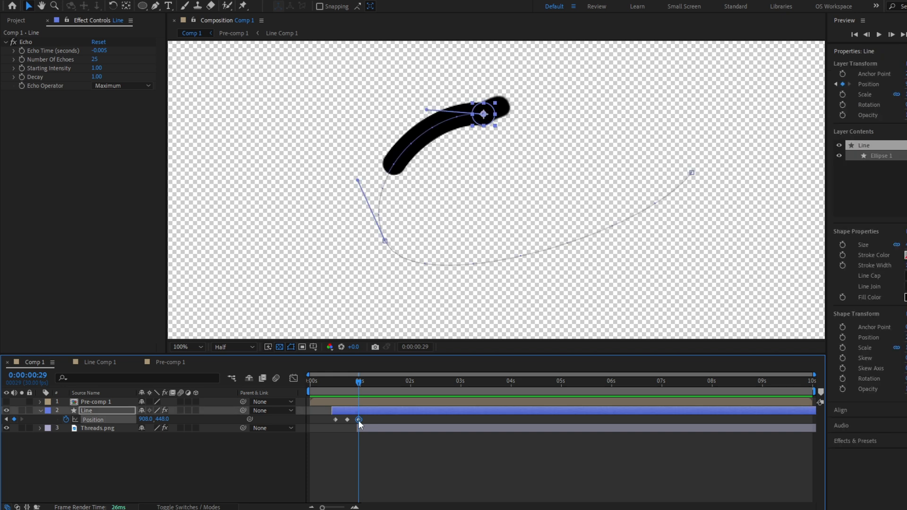
left_click(156, 6)
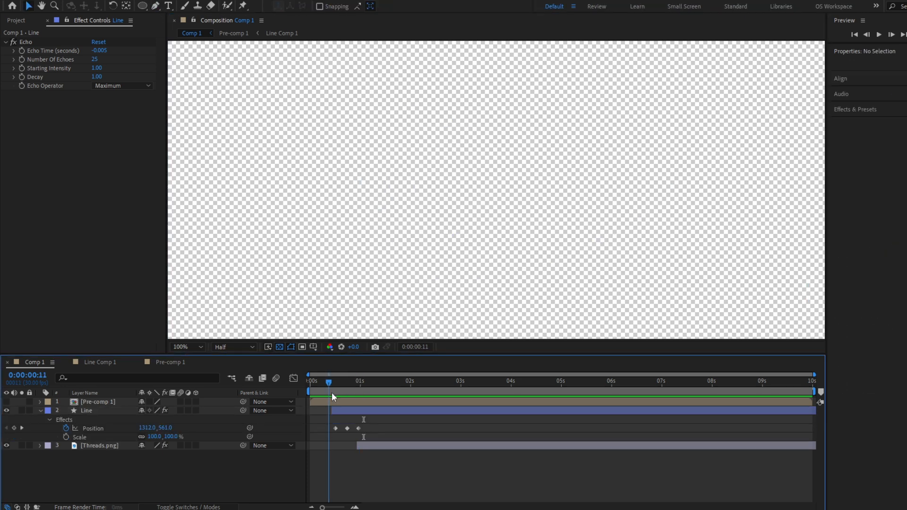
Shift the first two Line Position keyframes a couple of frames later and preview the line leading into the logo
mouse_move(332, 392)
left_mouse_down()
mouse_move(374, 397)
mouse_move(333, 431)
mouse_move(350, 429)
left_mouse_up()
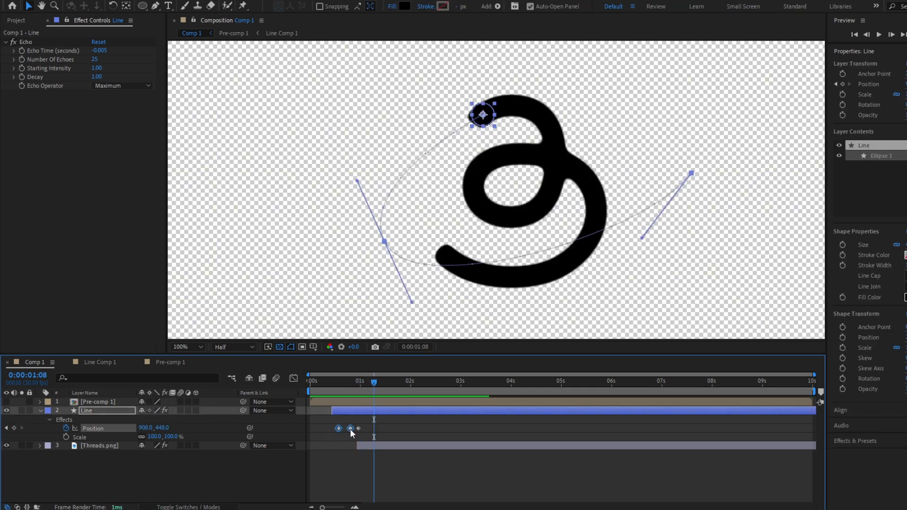
left_click(333, 386)
key("space")
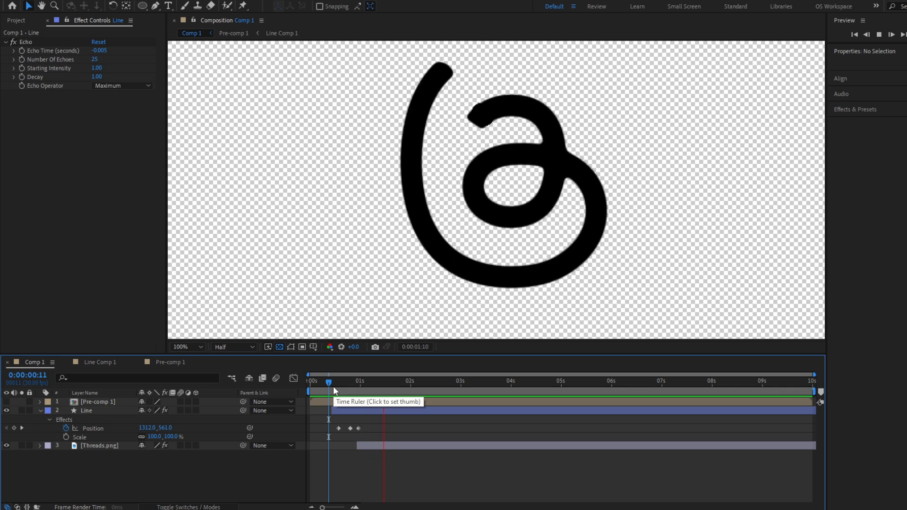
left_click(364, 387)
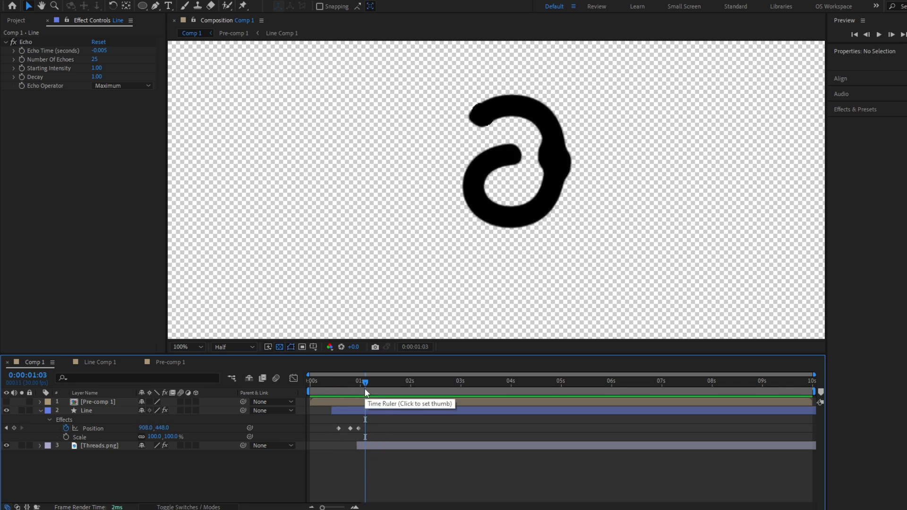
left_click(353, 412)
mouse_move(353, 381)
left_mouse_down()
mouse_move(346, 382)
mouse_move(361, 385)
mouse_move(353, 383)
left_mouse_up()
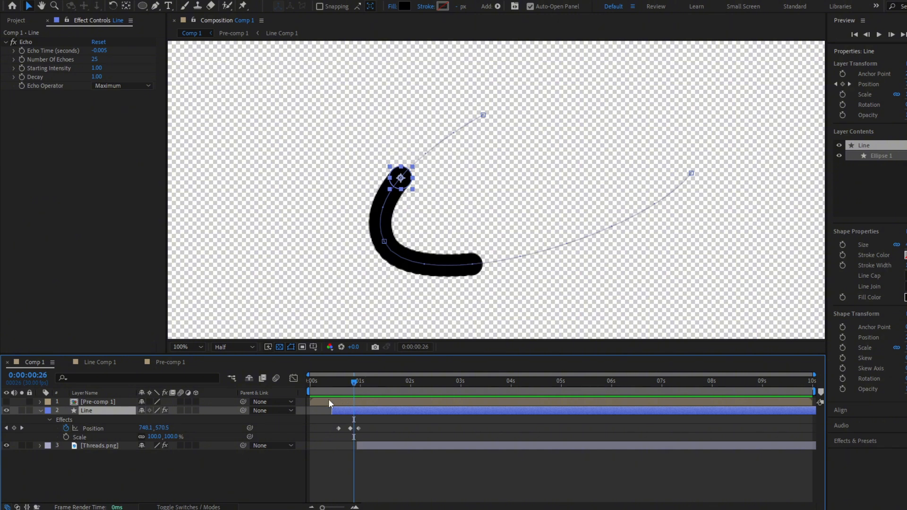
Rename the Pre-comp 1 layer as Lines
left_click(357, 402)
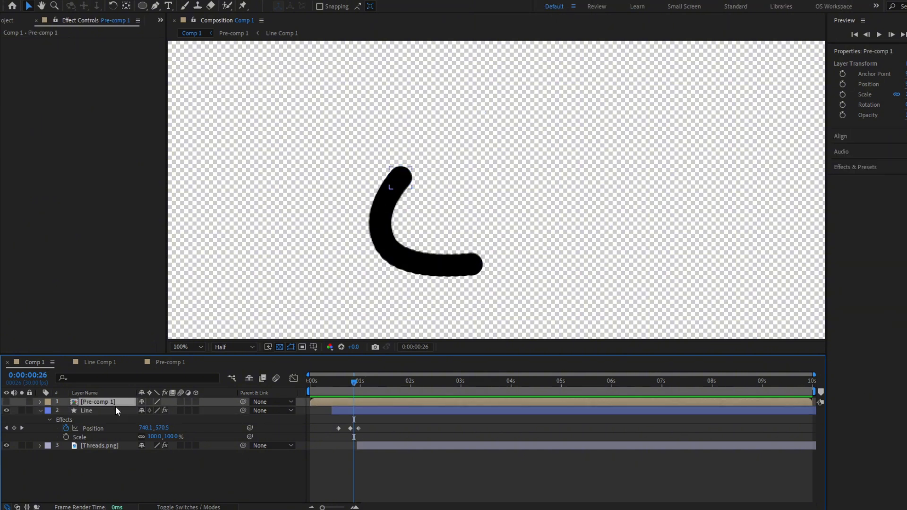
type("Lines")
key("Return")
Copy the keyframed Roughen Edges effect from a Line Comp 1 layer inside Lines onto the Line layer and reveal its keyframes
double_click(118, 403)
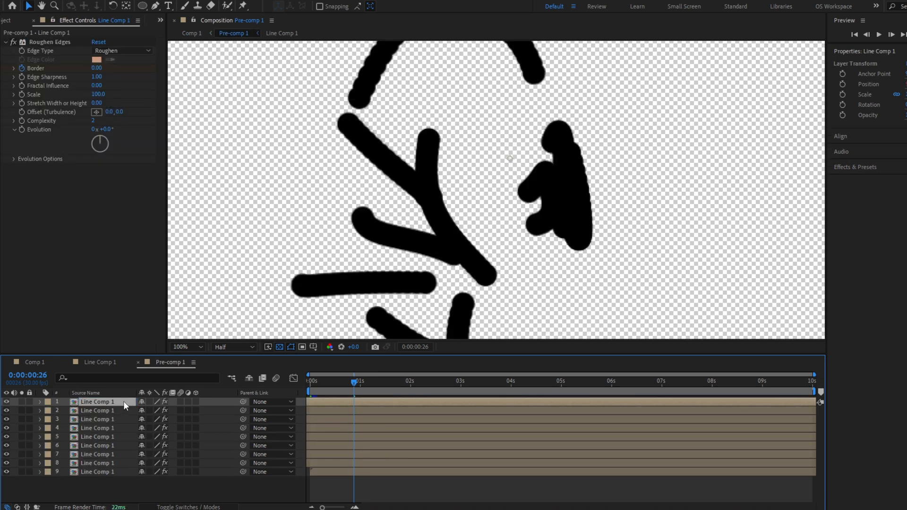
left_click(58, 43)
key("ctrl+c")
left_click(192, 33)
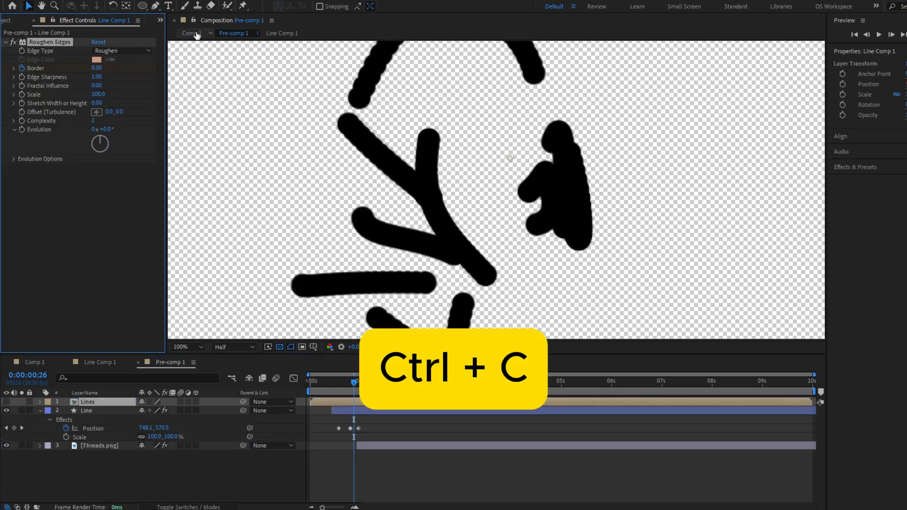
left_click(361, 412)
key("ctrl+v")
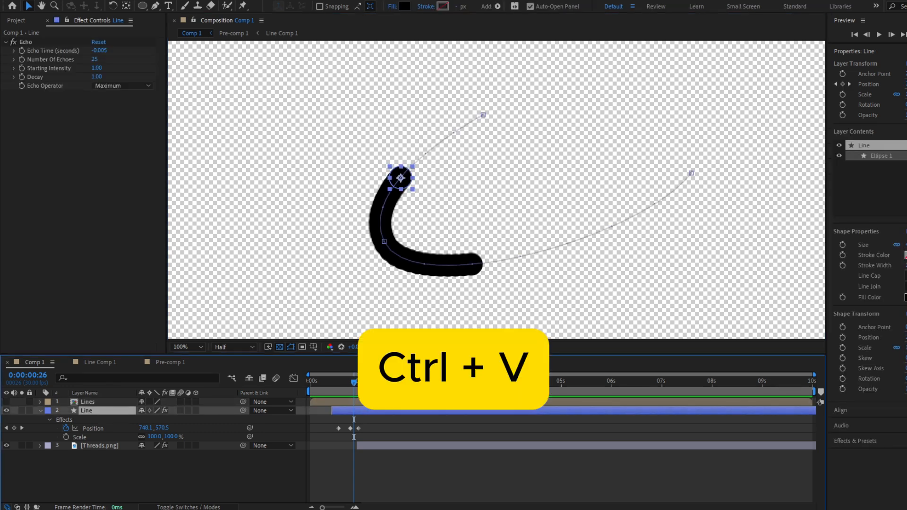
key("u")
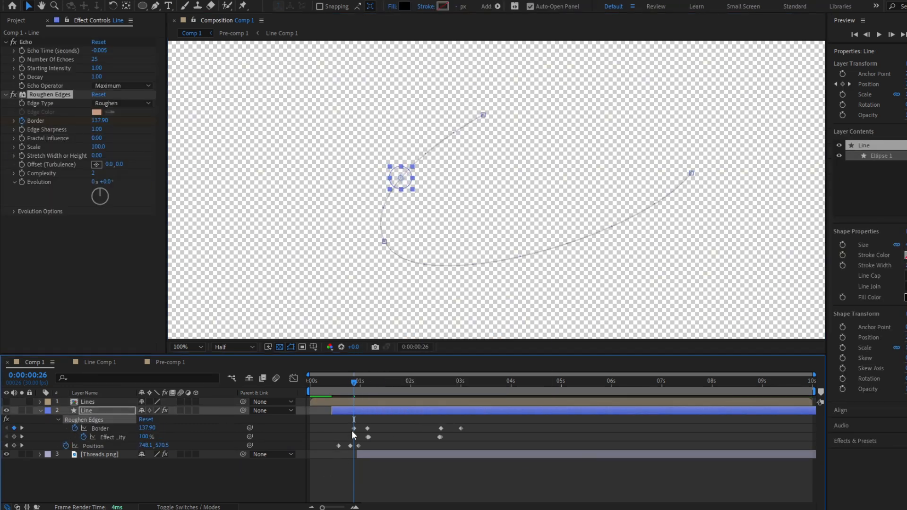
Move Line's opening Roughen Edges keyframes to start with the first Position keyframe and the closing ones to start at 0:00:00:29
mouse_move(383, 423)
left_mouse_down()
mouse_move(354, 444)
mouse_move(338, 428)
mouse_move(355, 428)
mouse_move(345, 430)
left_mouse_up()
left_click(336, 380)
key("Page_Down")
left_click(339, 429, "shift")
key("Page_Down")
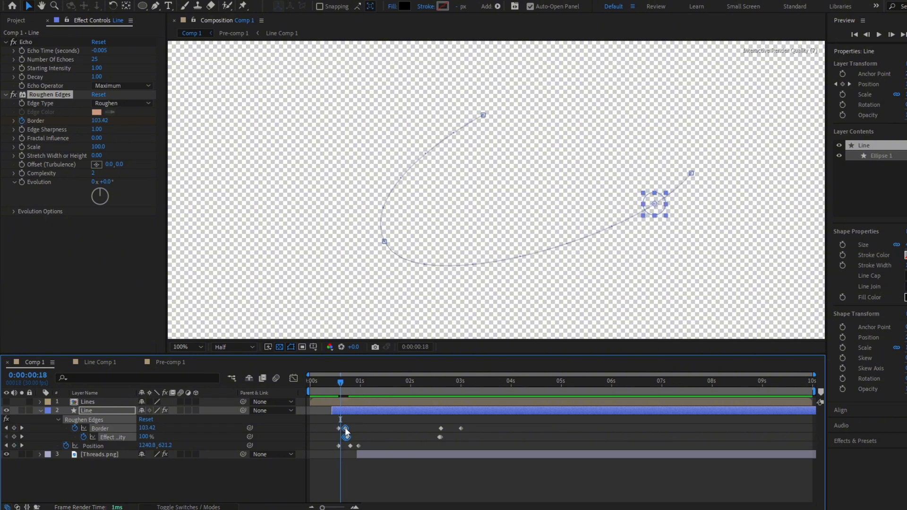
left_click_drag(339, 382, 358, 389)
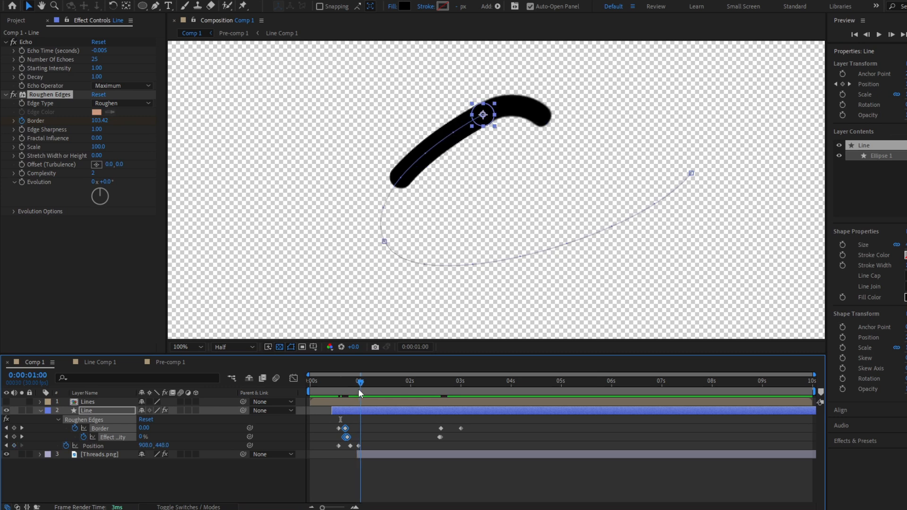
mouse_move(435, 424)
left_mouse_down()
mouse_move(465, 439)
mouse_move(357, 436)
left_mouse_up()
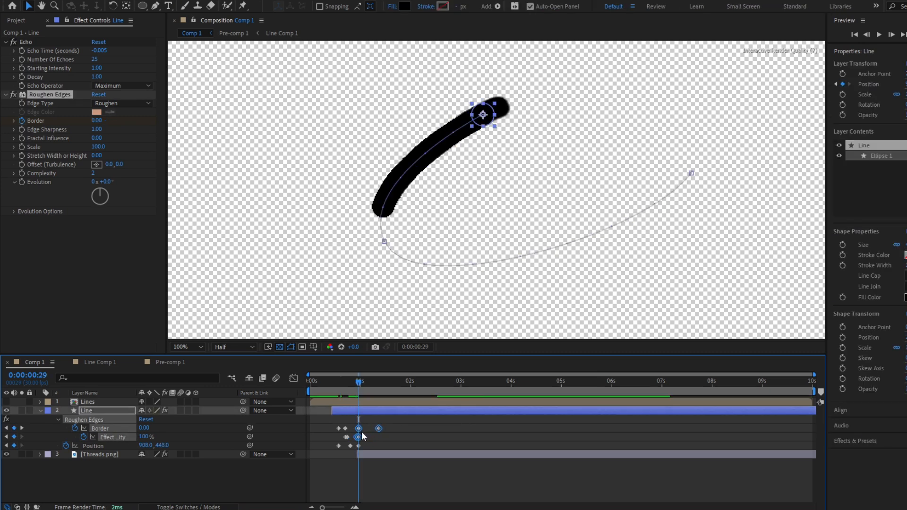
Preview Comp 1 from the beginning and scrub through the roughened line leading into the logo
left_click(364, 417)
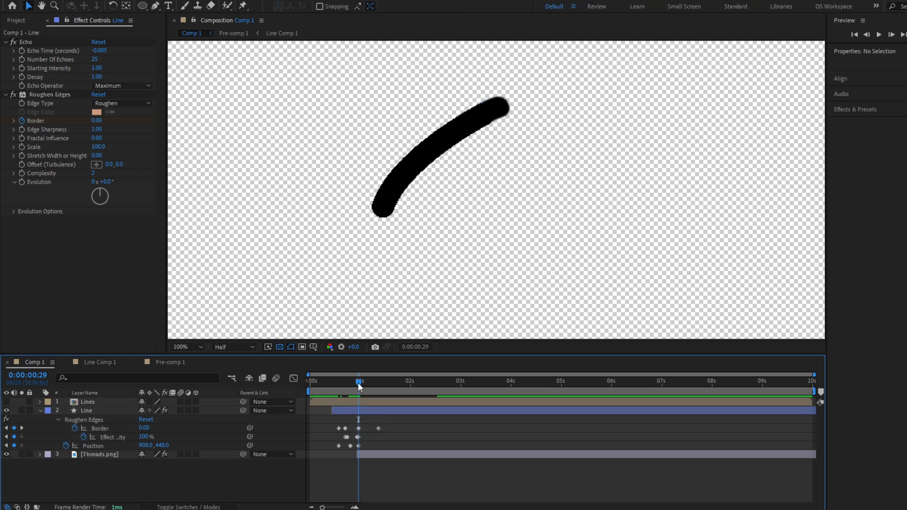
left_click_drag(359, 384, 361, 383)
key("shift+slash")
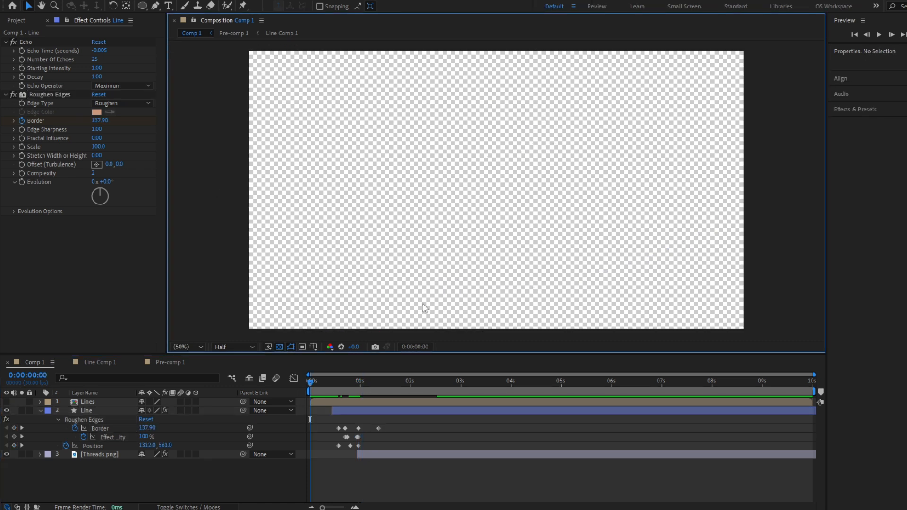
key("space")
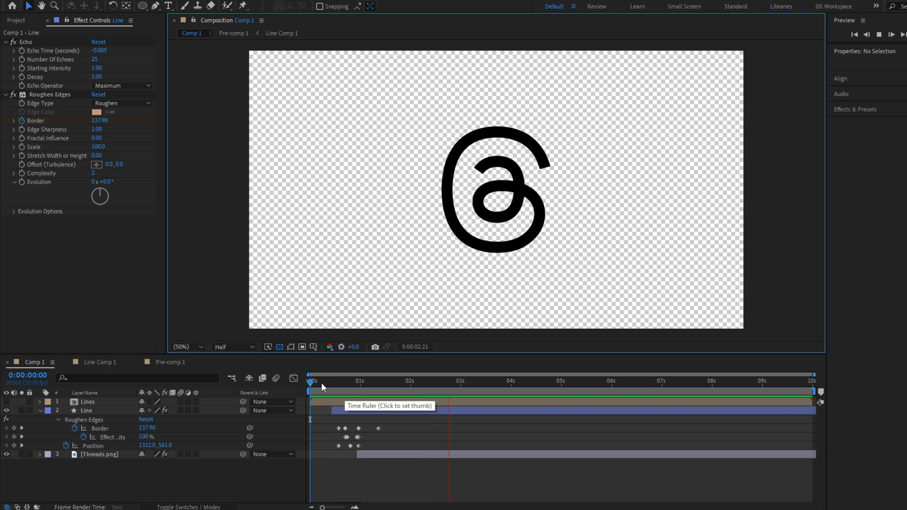
left_click_drag(321, 383, 344, 414)
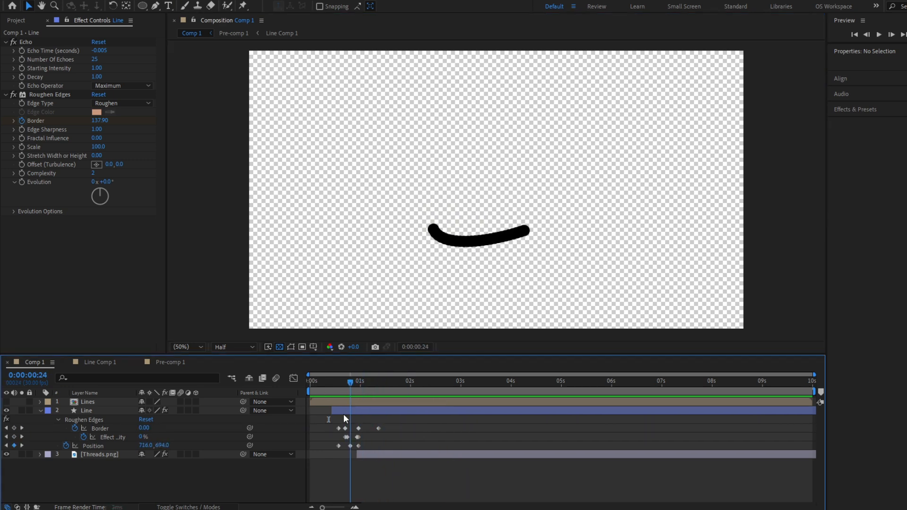
Pre-compose the Line and Threads.png layers together into a composition named Logo
left_click(349, 410)
key("u")
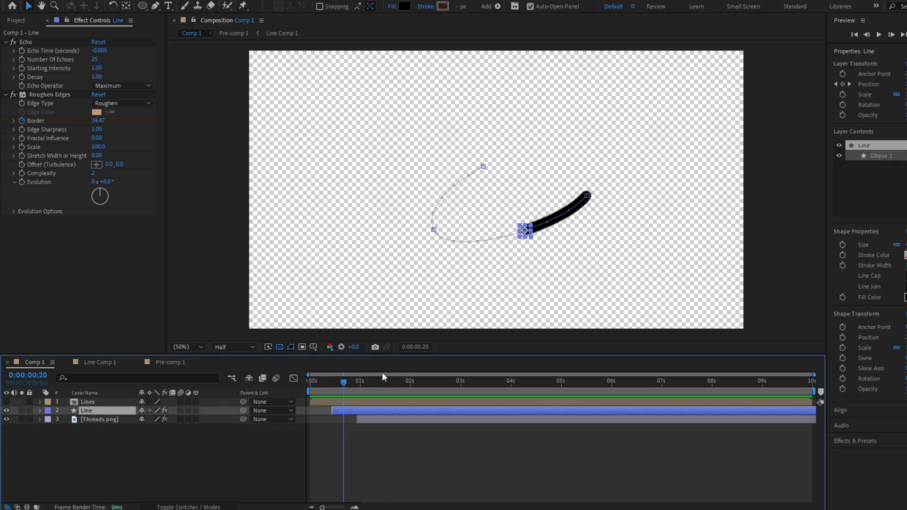
left_click(369, 420, "shift")
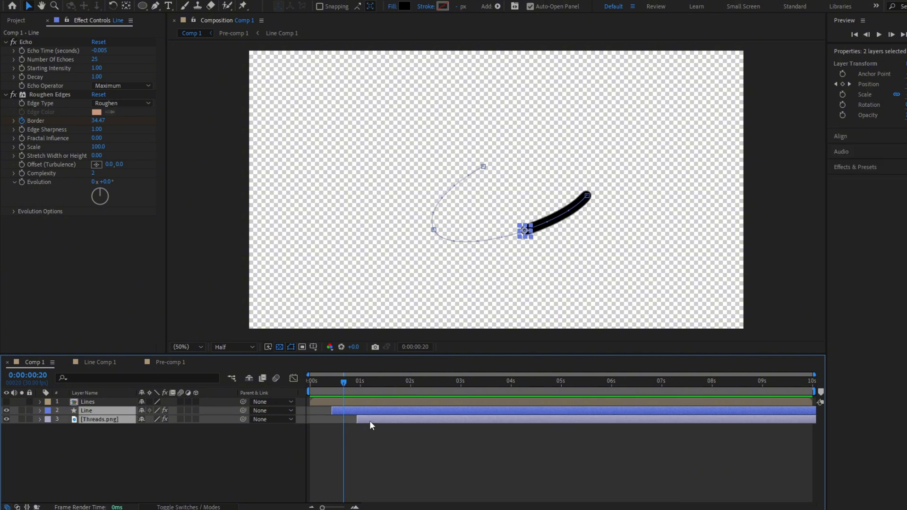
key("ctrl+shift+c")
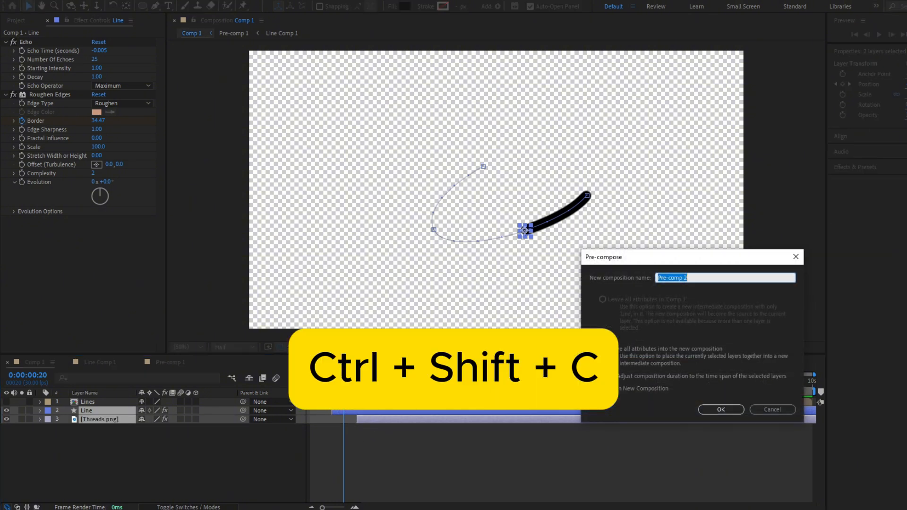
type("Logo")
key("Return")
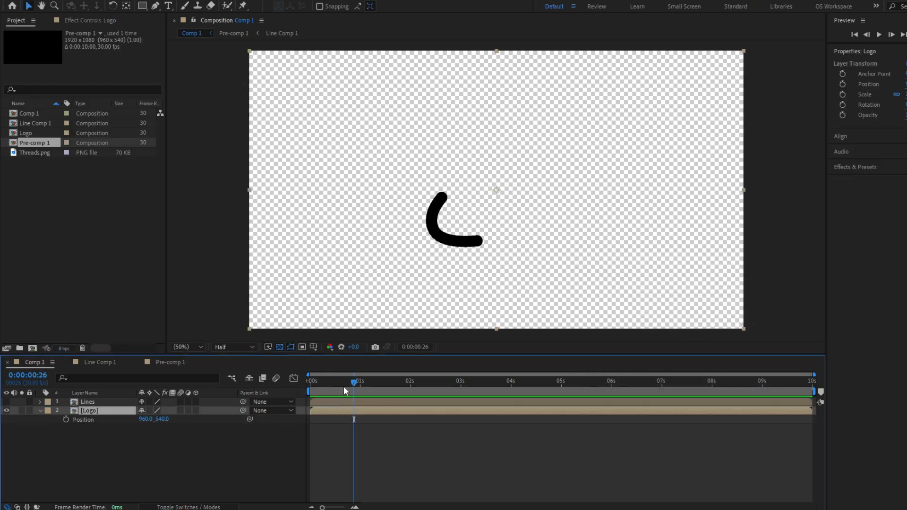
Show the Lines layer briefly over the logo in the middle of the draw-on, and hide it again
left_click_drag(344, 387, 401, 379)
left_click(87, 401)
left_click(7, 401)
left_click(6, 402)
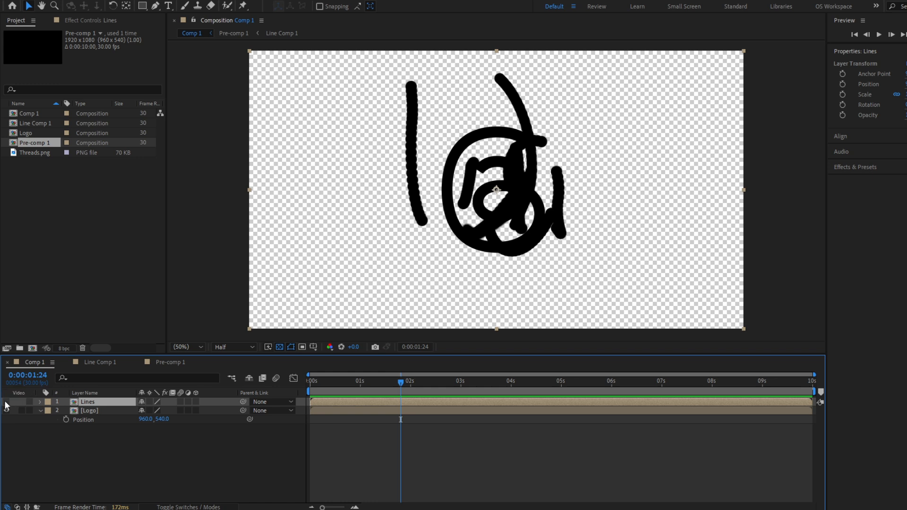
Add the expression wiggle(2,20) to the Logo layer's Position and preview the shaking motion
left_click(118, 415)
mouse_move(381, 381)
left_mouse_down()
mouse_move(332, 387)
mouse_move(347, 383)
left_mouse_up()
left_click(65, 419, "alt")
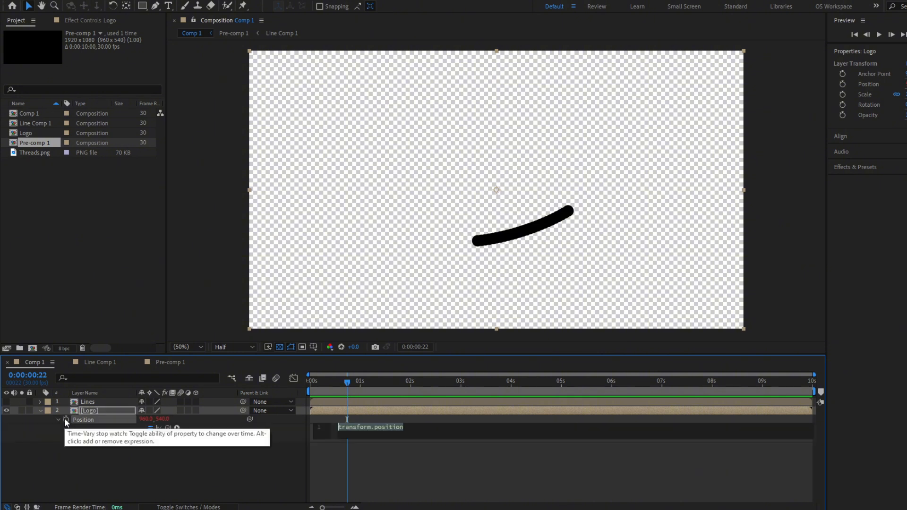
type("wiggle()")
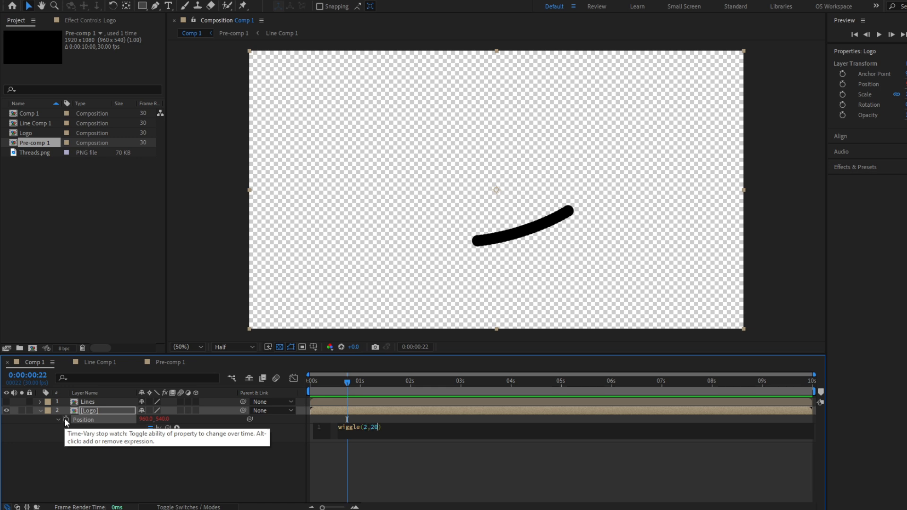
left_click(313, 381)
key("space")
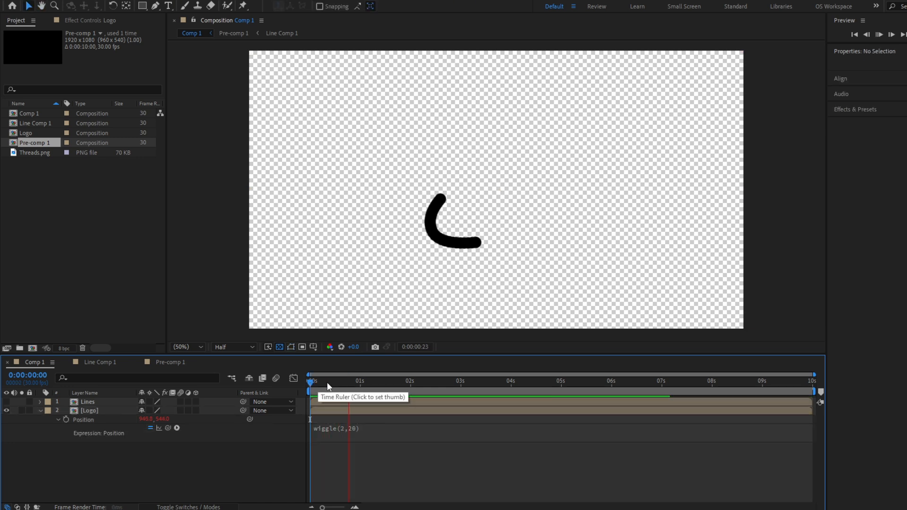
left_click_drag(327, 382, 375, 390)
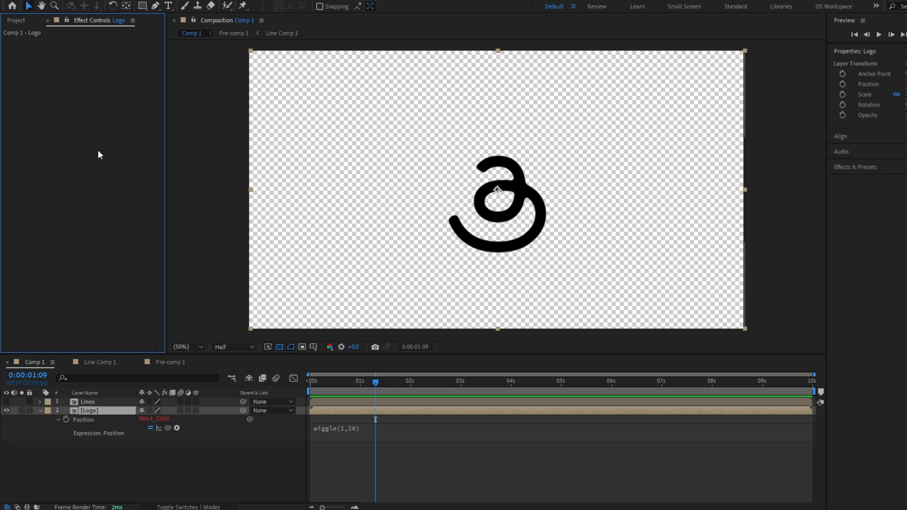
Add a Slider Control effect to the Logo layer
key("ctrl+space")
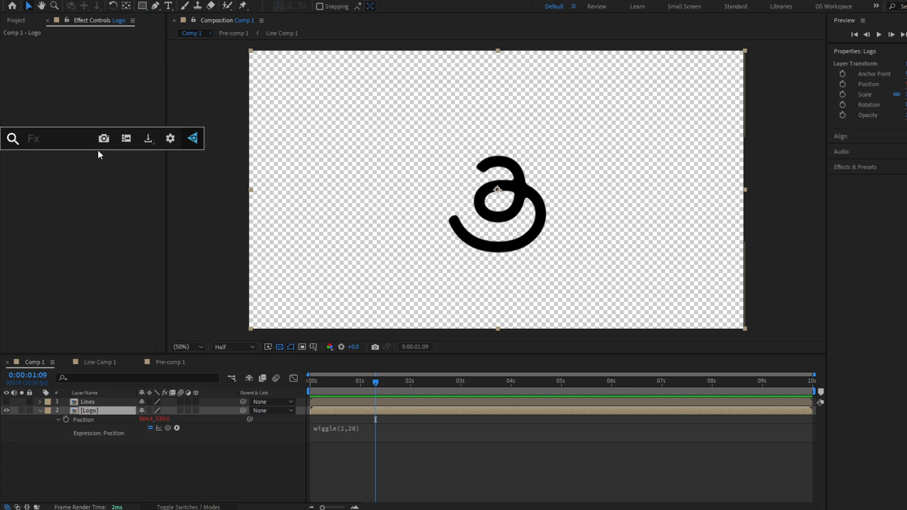
type("slid")
key("Return")
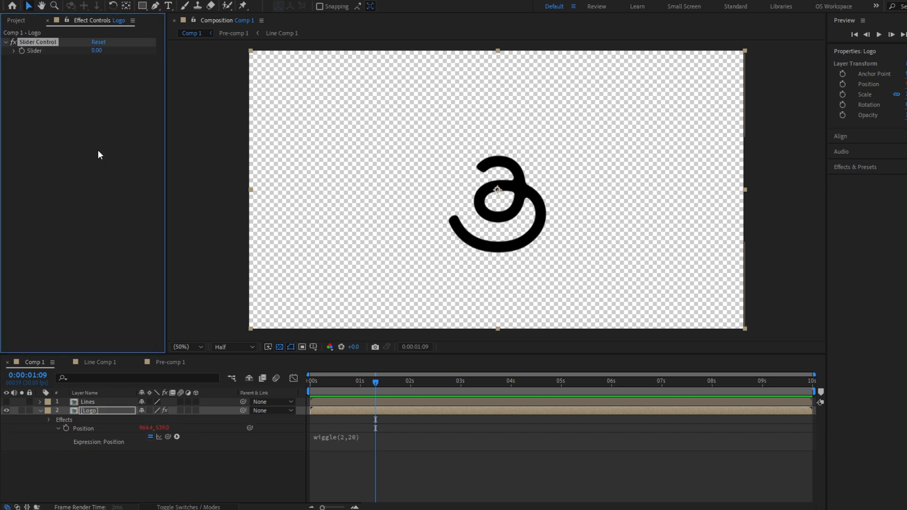
Replace the wiggle expression's amplitude of 20 with a link to the Slider Control's Slider
left_click(359, 437)
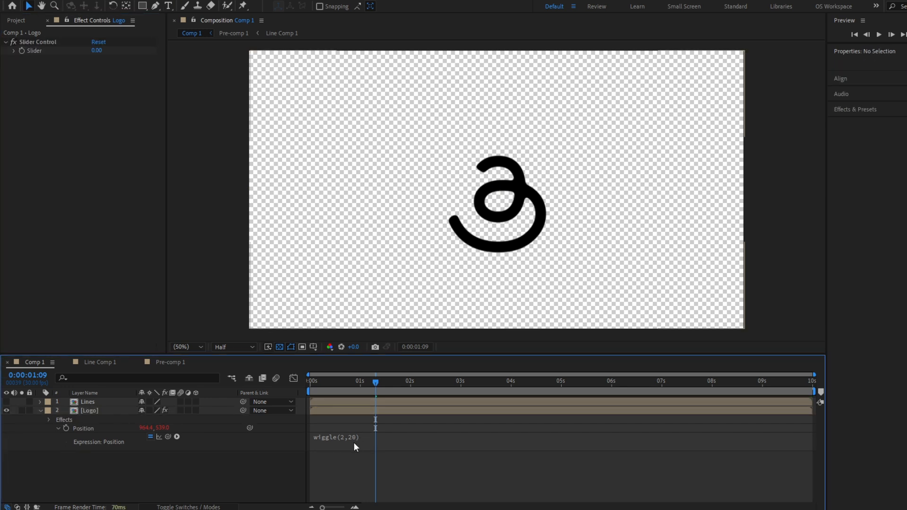
left_click(353, 437)
left_click(372, 435)
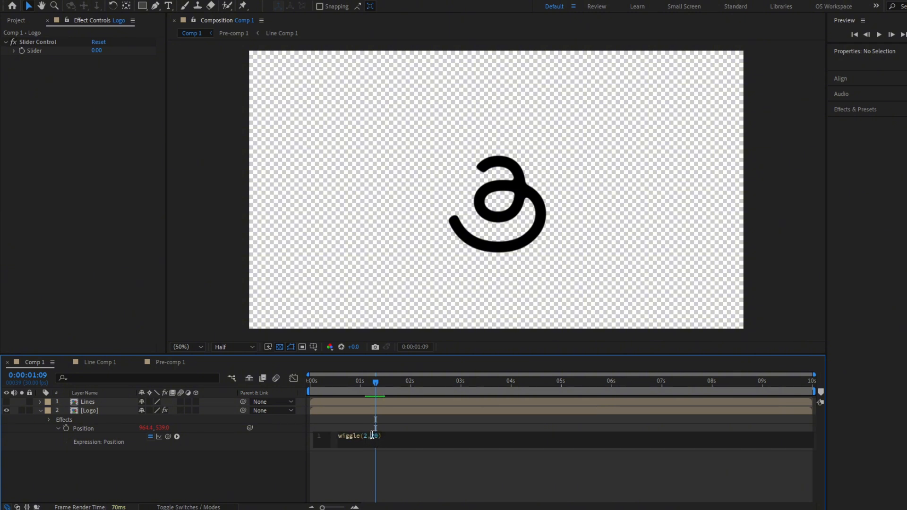
double_click(373, 435)
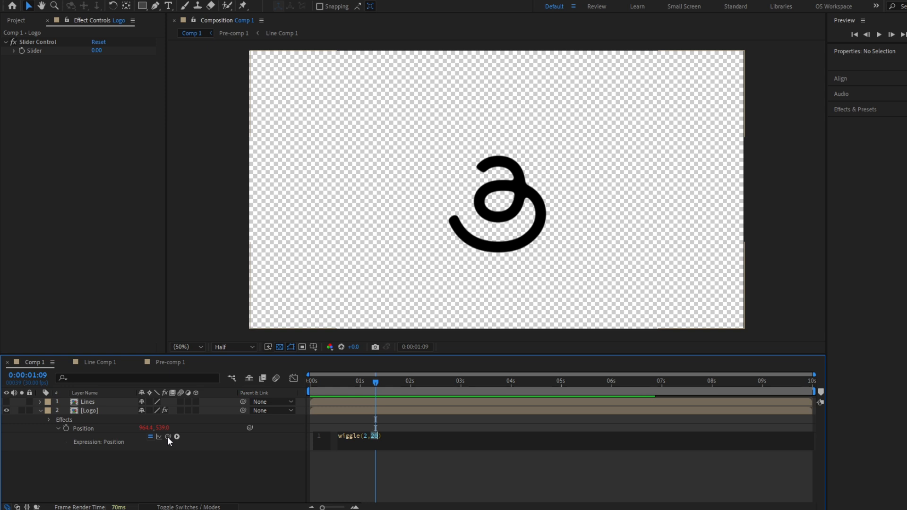
left_click_drag(167, 436, 45, 50)
left_click(373, 381)
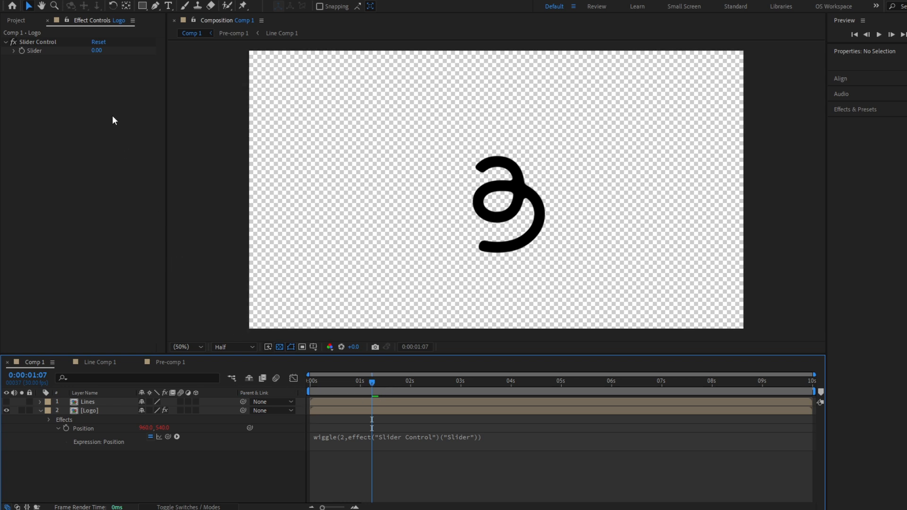
Keyframe the Logo layer's Slider at 20 at 0:00:01:07 and reveal its keyframes
left_click(80, 51)
left_click(74, 55)
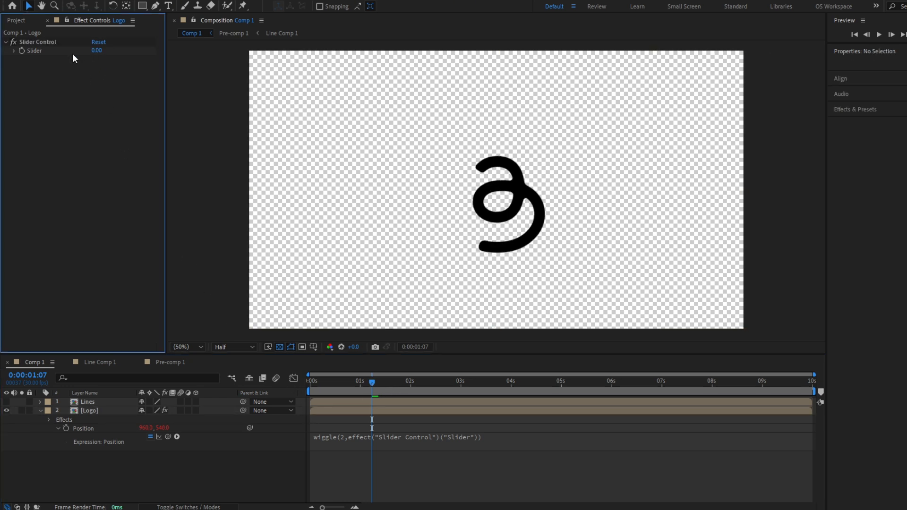
left_click(97, 50)
type("20")
key("Return")
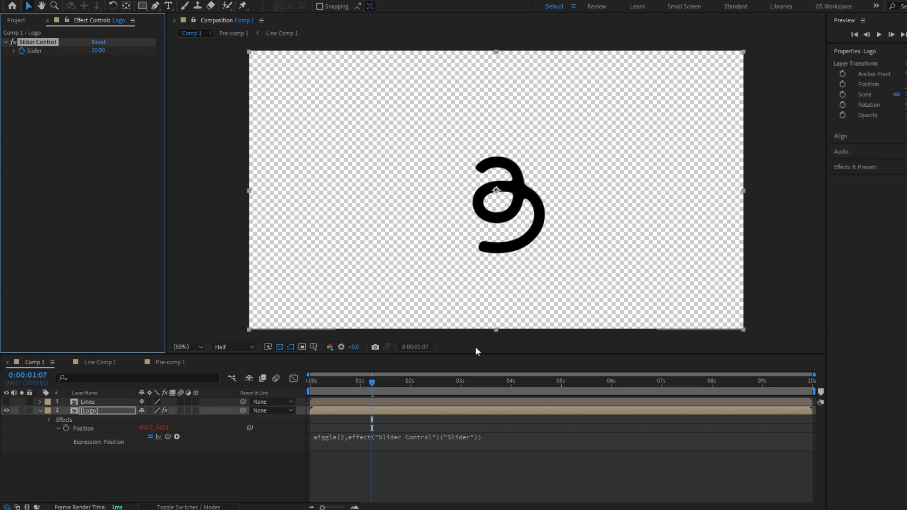
key("u")
Keyframe the Slider at 0 at 0:00:01:25 and scrub through the fading wiggle
left_click(400, 381)
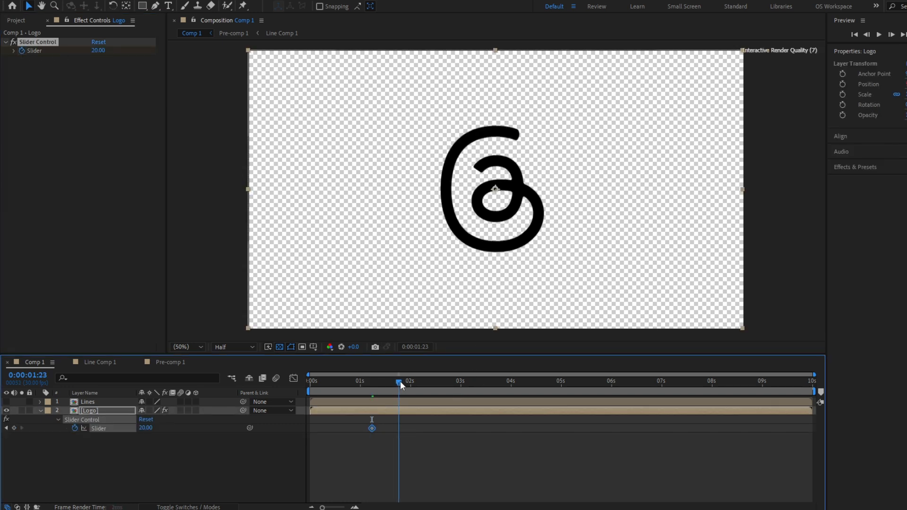
left_click(94, 50)
type("0")
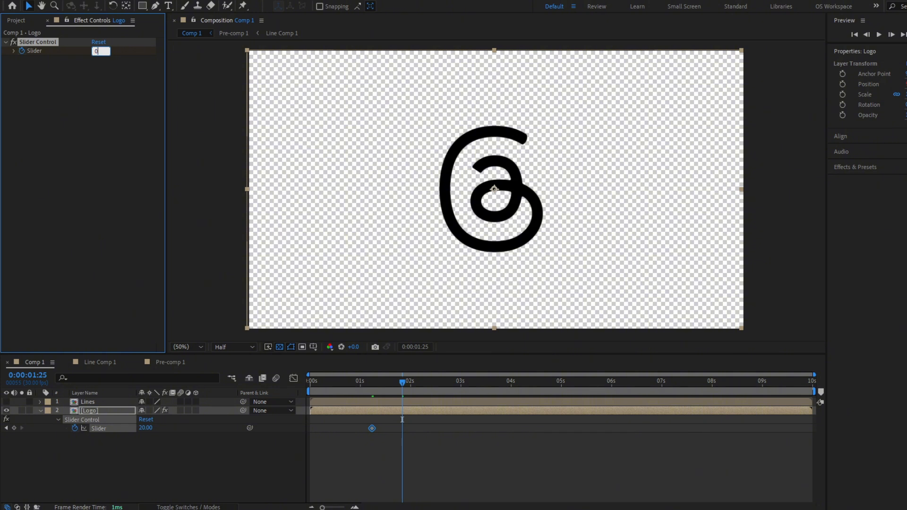
key("Return")
left_click(389, 444)
left_click(360, 380)
mouse_move(358, 375)
left_mouse_down()
mouse_move(435, 393)
mouse_move(423, 391)
left_mouse_up()
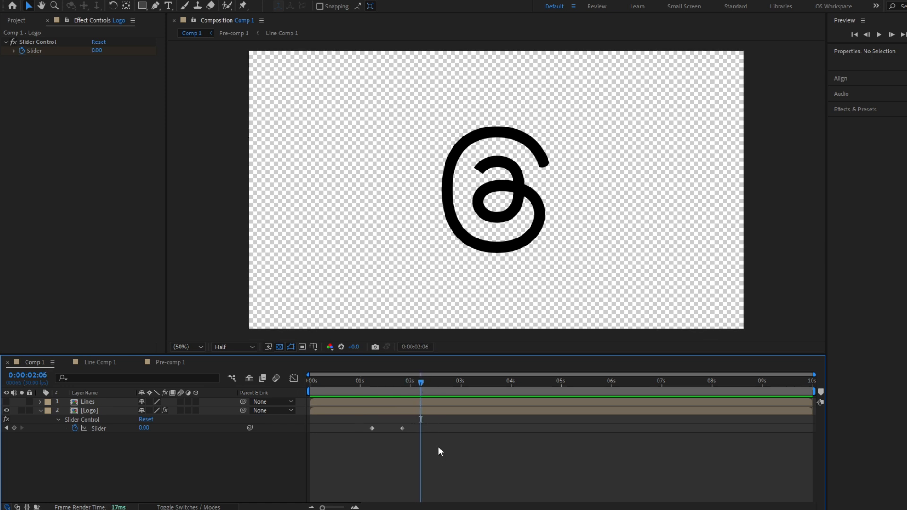
Shift both Slider keyframes later so they sit at about 0:00:01:25 and 0:00:02:13, and scrub the result
mouse_move(438, 447)
left_mouse_down()
mouse_move(355, 422)
mouse_move(433, 438)
left_mouse_up()
left_click(441, 437)
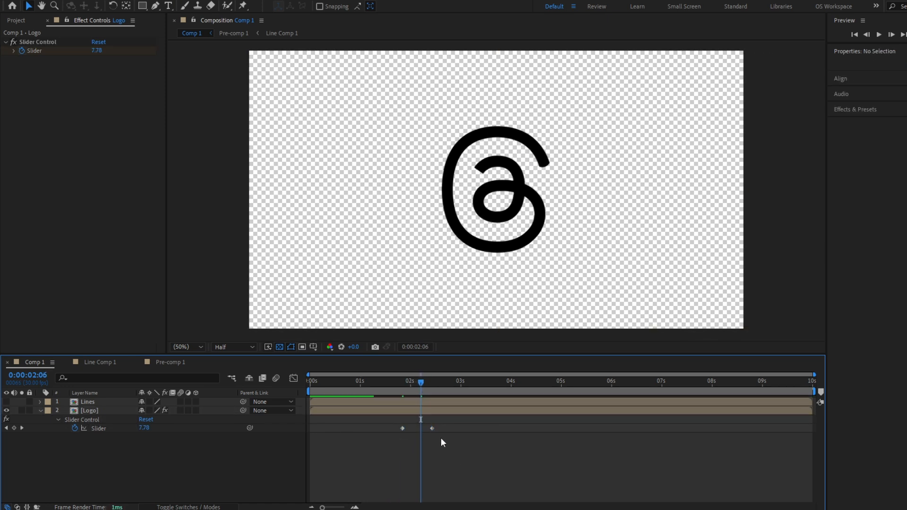
mouse_move(407, 387)
left_mouse_down()
mouse_move(385, 388)
mouse_move(432, 399)
left_mouse_up()
key("v")
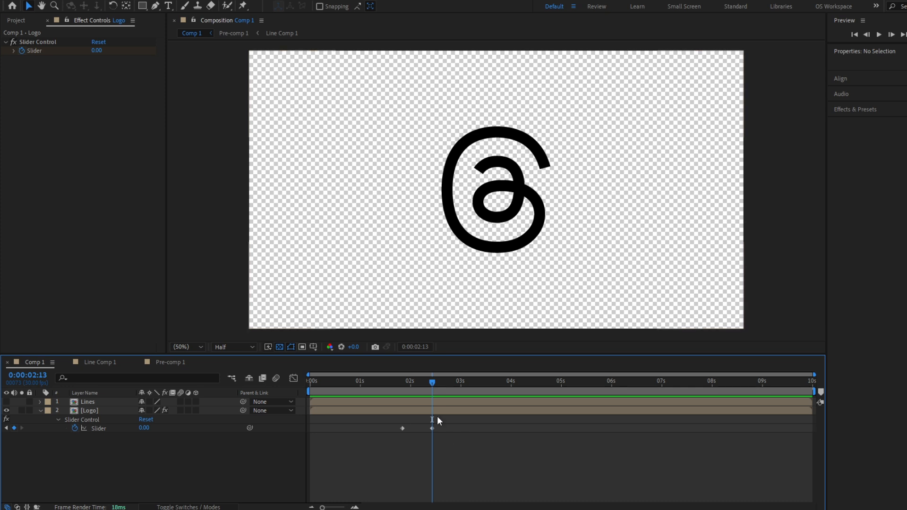
Apply Easy Ease to the last Slider keyframe, lengthen its incoming ease in the graph, and preview the wiggle settling
left_click(432, 428)
key("F9")
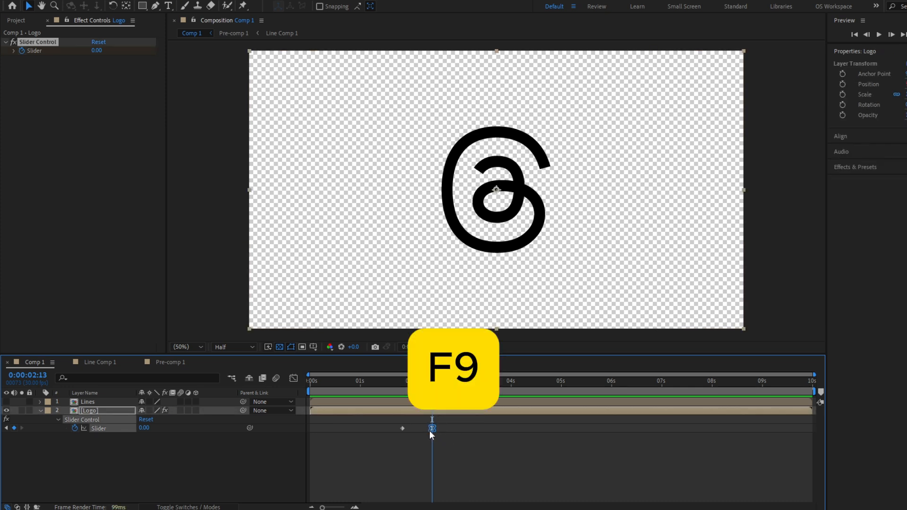
key("shift+F3")
left_click_drag(428, 406, 417, 404)
left_click(292, 378)
left_click(411, 417)
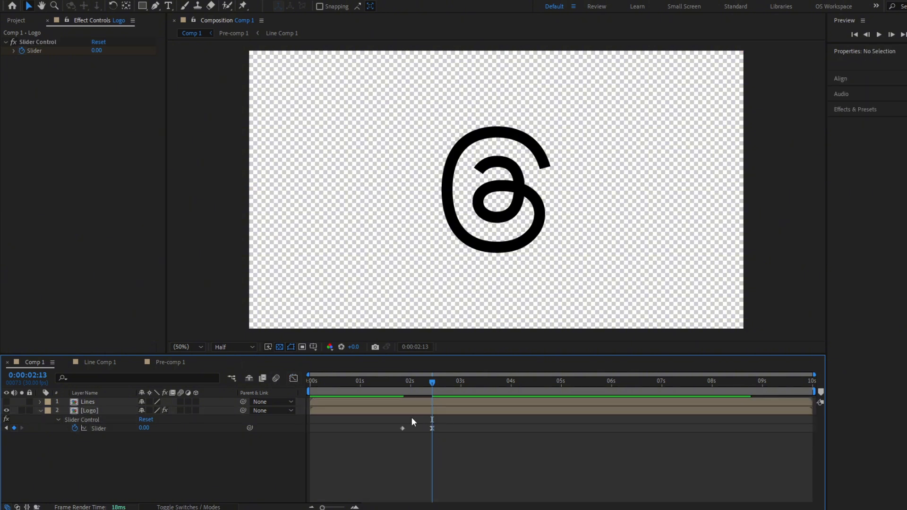
left_click(390, 382)
key("space")
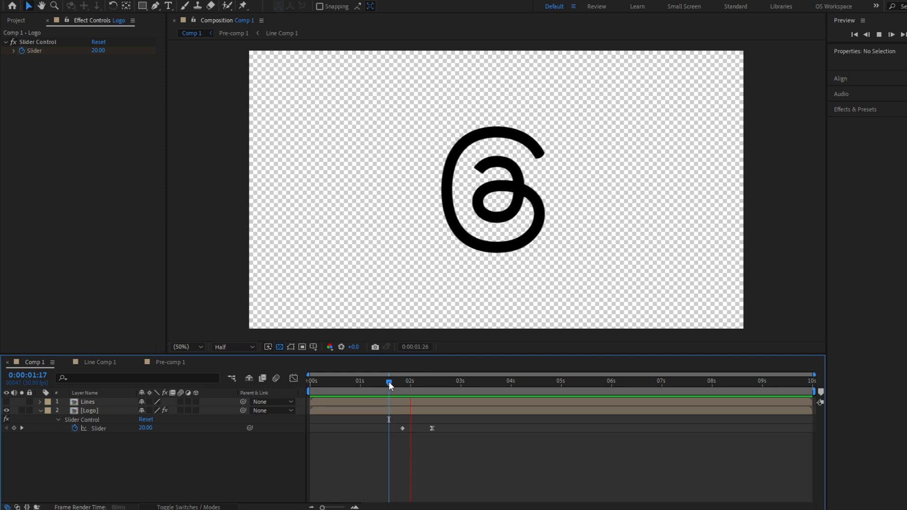
left_click_drag(389, 381, 426, 391)
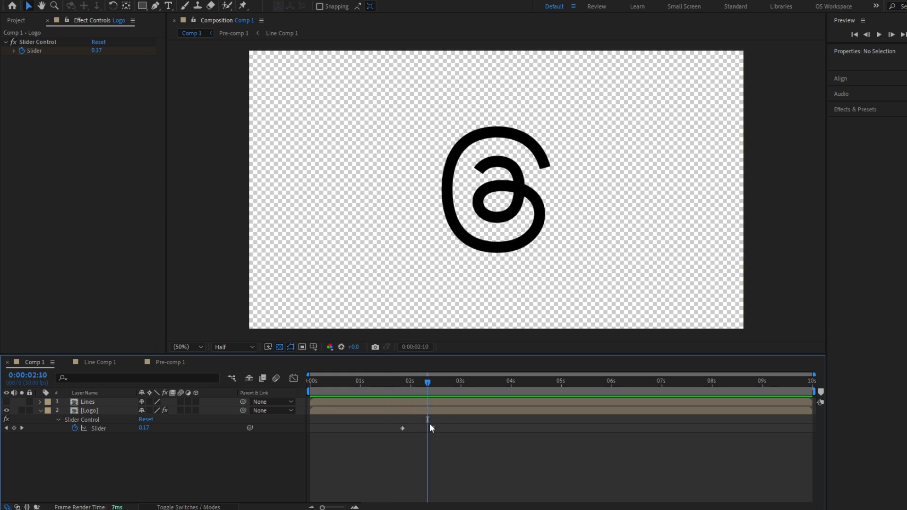
Spread the Slider keyframes apart to about 1.6 seconds and 3.2 seconds and preview the longer settling
left_click_drag(432, 428, 461, 430)
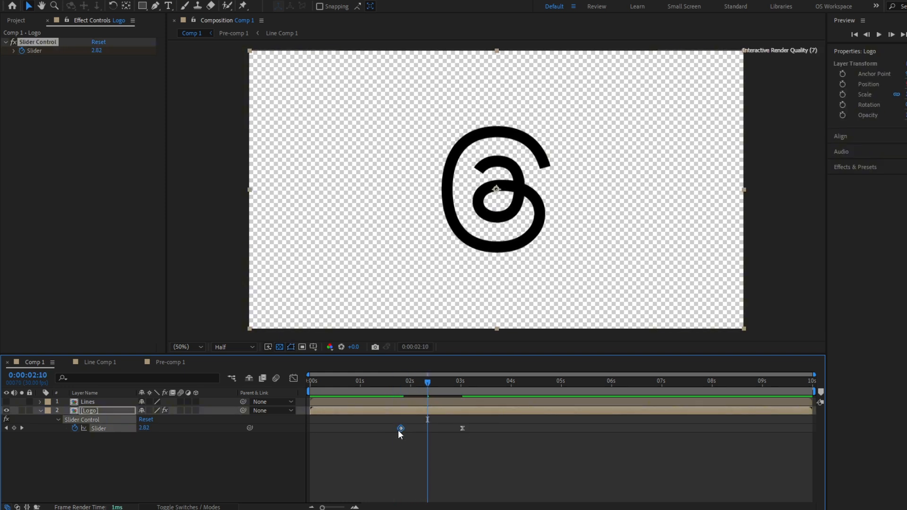
left_click_drag(398, 430, 391, 430)
left_click(392, 442)
left_click_drag(380, 380, 397, 397)
key("space")
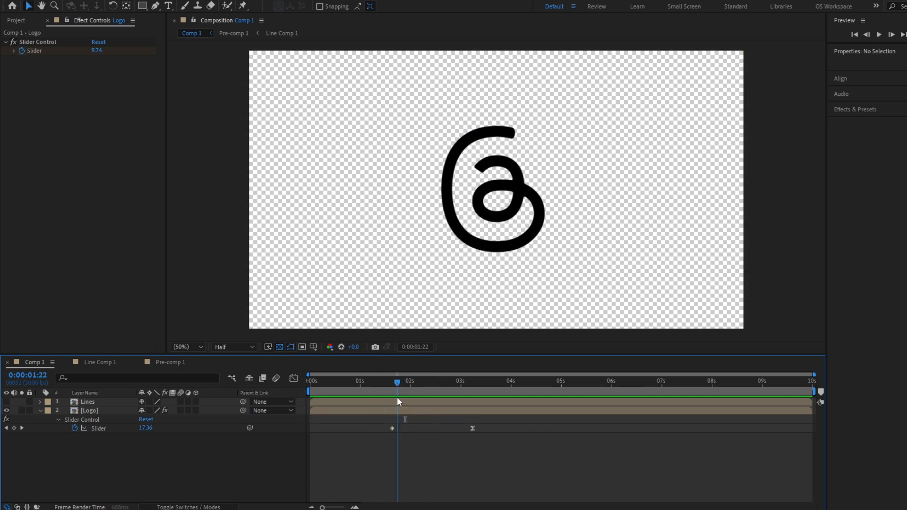
Apply the Turbulent Displace effect to the Logo layer and set its Size to 36
left_click(415, 411)
key("ctrl+space")
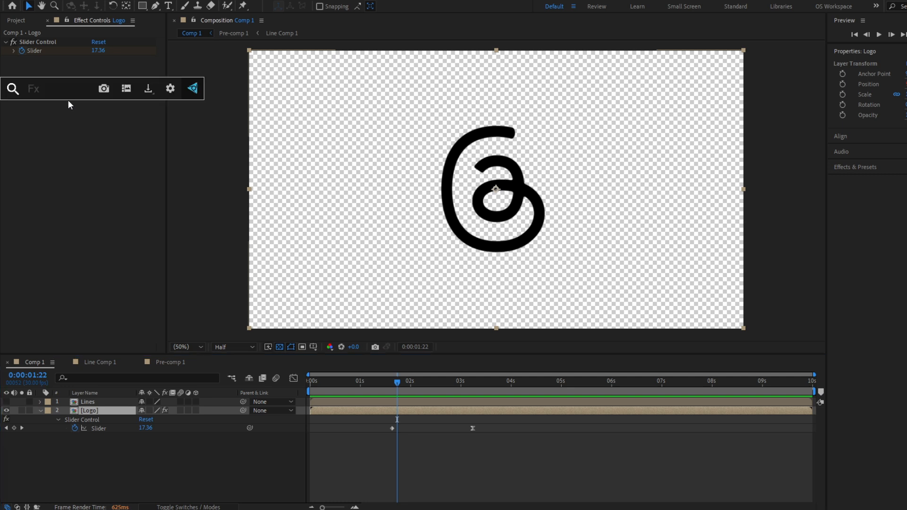
type("turbul")
key("Return")
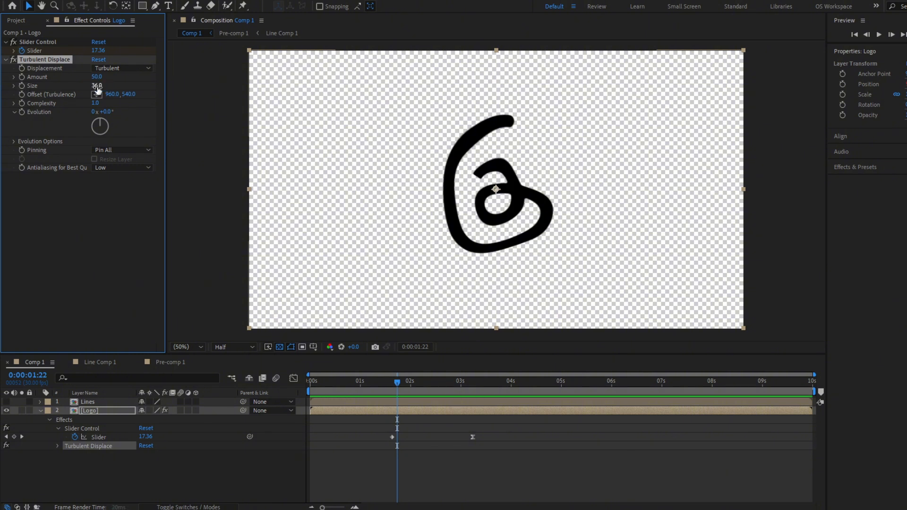
left_click_drag(98, 90, 99, 84)
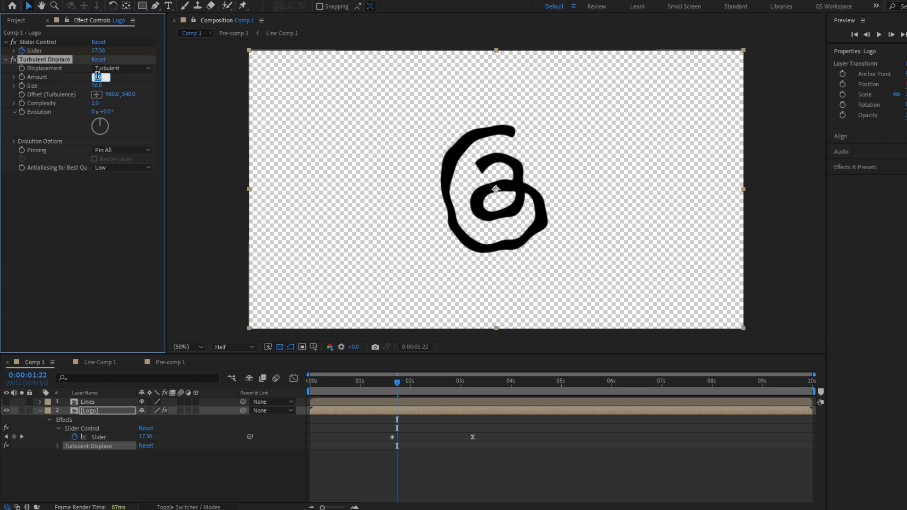
Keyframe the Logo layer's Turbulent Displace Amount at 60 and move that keyframe to about 0:00:00:23
left_click(22, 77)
left_click(398, 446)
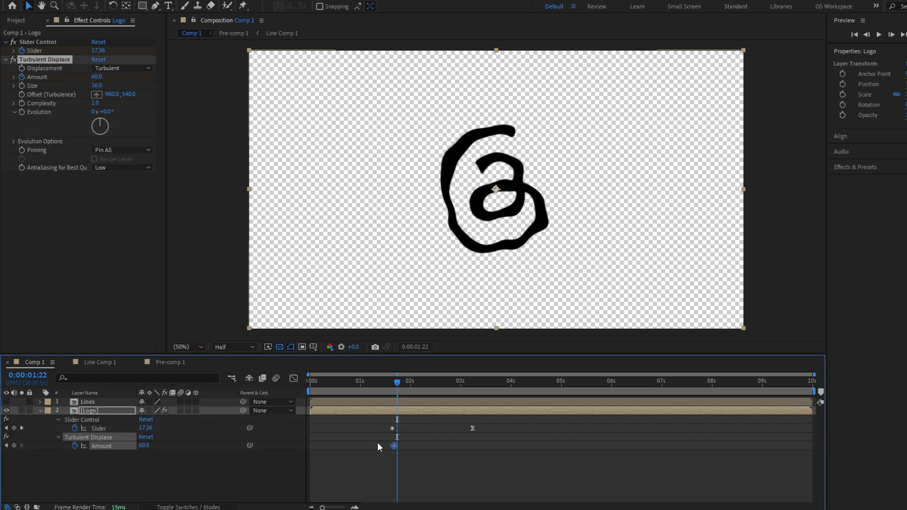
left_click_drag(343, 444, 348, 445)
Add a Turbulent Displace Amount keyframe of 0 at 0:00:03:07, in line with the last Slider keyframe
left_click_drag(398, 382, 475, 393)
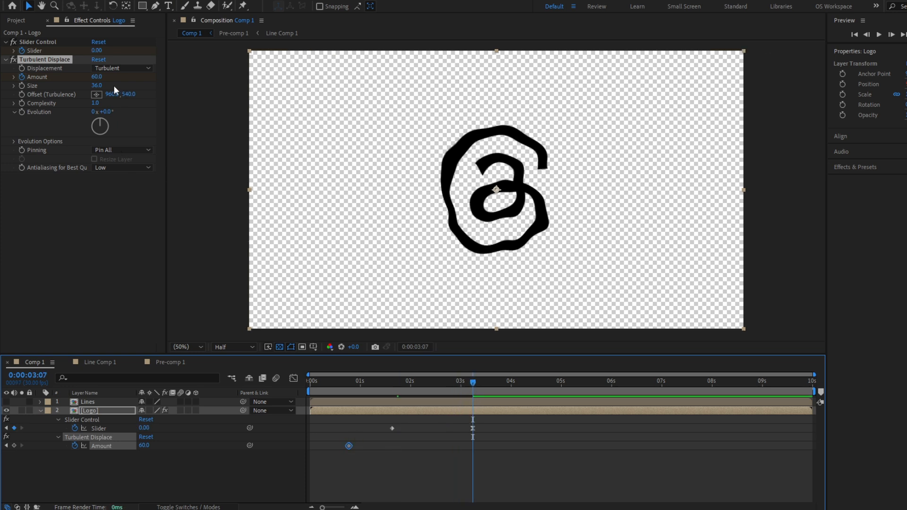
left_click(93, 83)
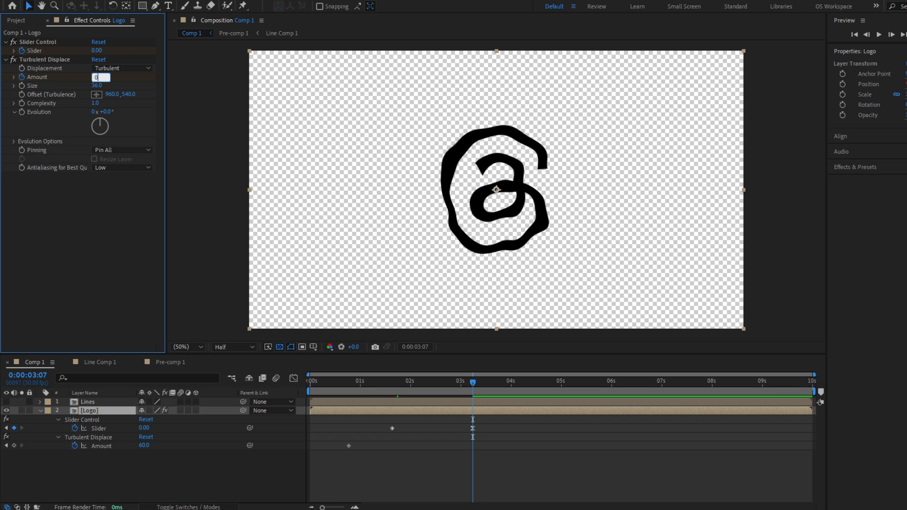
type("0")
key("Return")
Apply Easy Ease to the last Amount keyframe, lengthen its incoming ease in the graph, and scrub the distortion settling
key("F9")
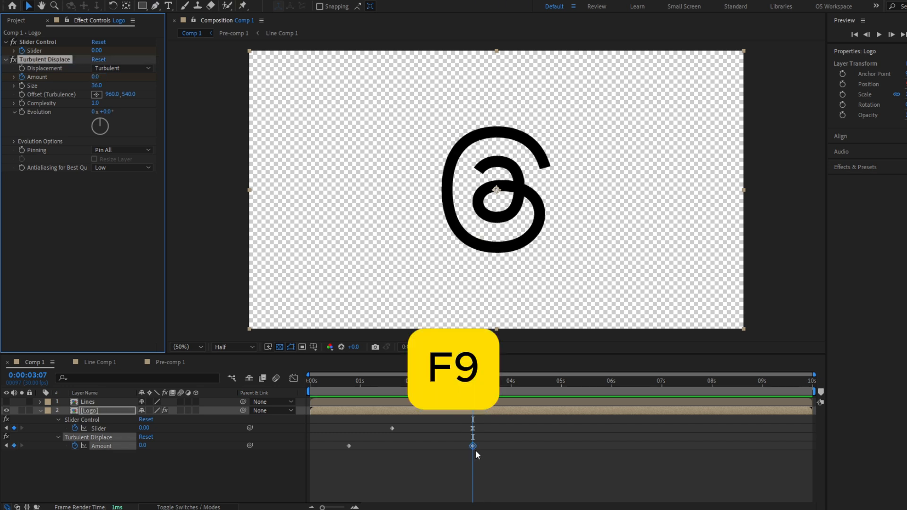
left_click(472, 446)
left_click(293, 377)
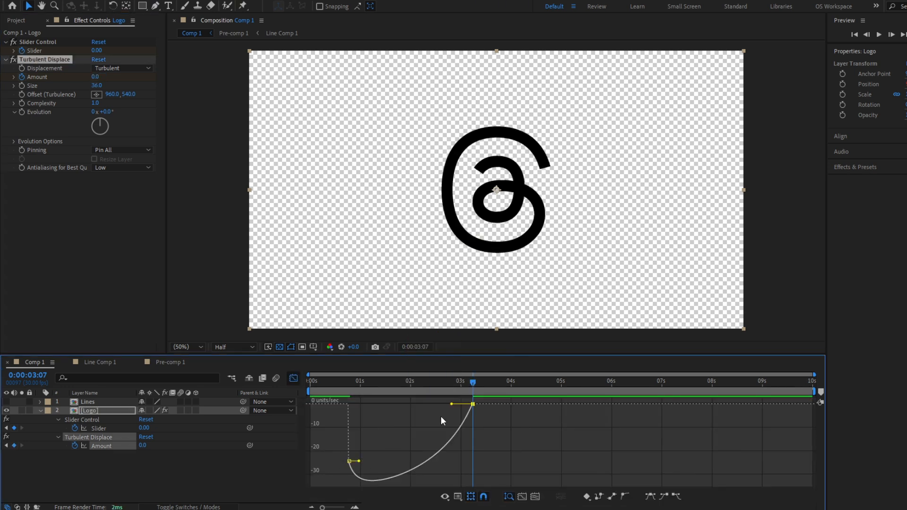
left_click_drag(452, 407, 409, 405)
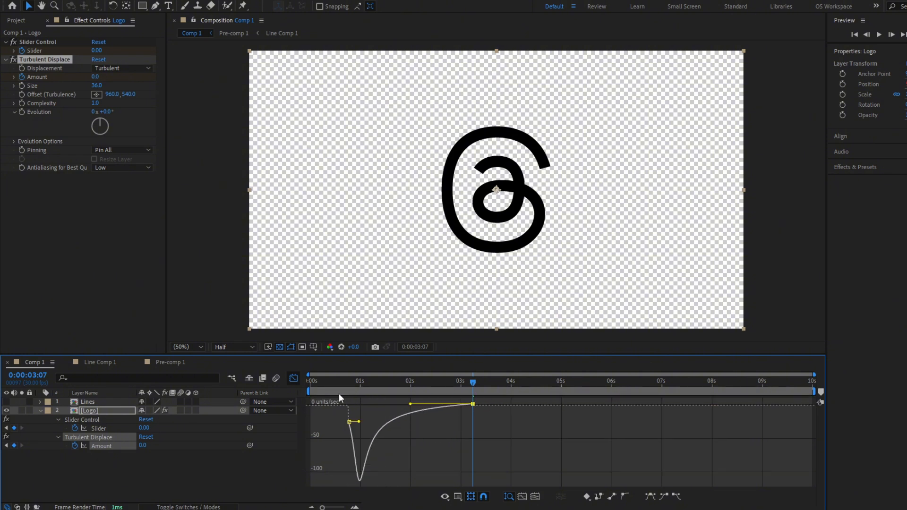
left_click(292, 379)
left_click(350, 427)
left_click_drag(339, 385, 313, 386)
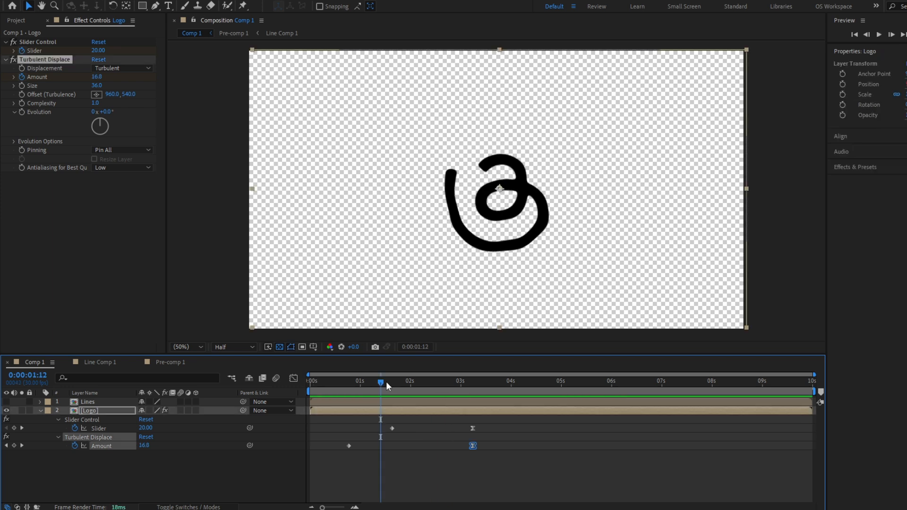
left_click_drag(386, 382, 404, 403)
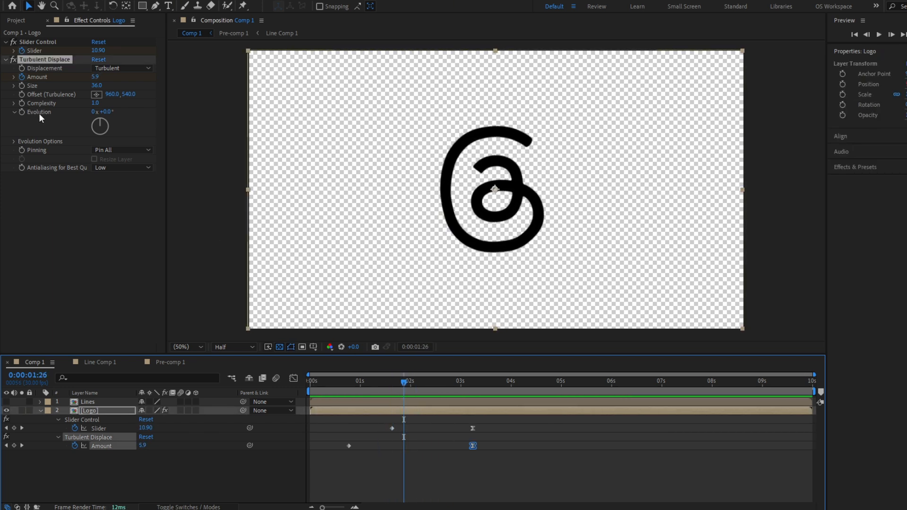
Add the expression time*500 to the Turbulent Displace Evolution and preview from the start
left_click(21, 112, "alt")
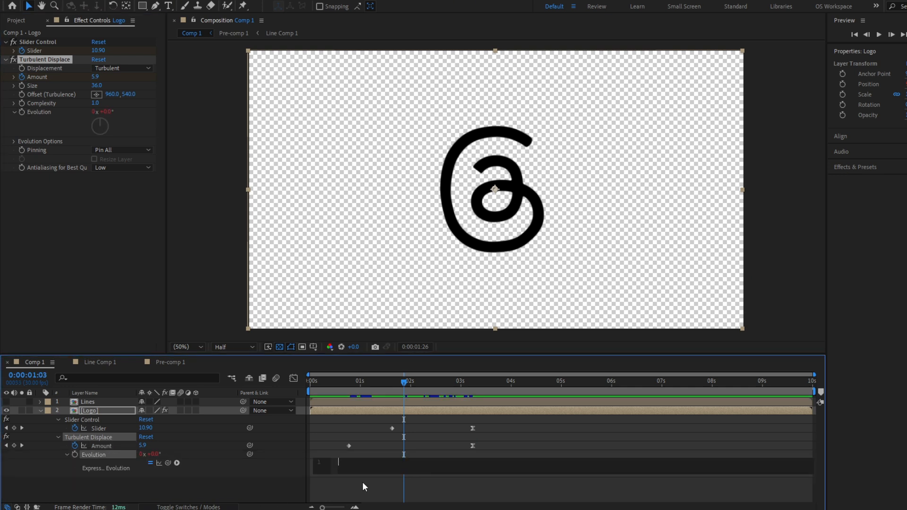
type("time*500")
left_click(362, 481)
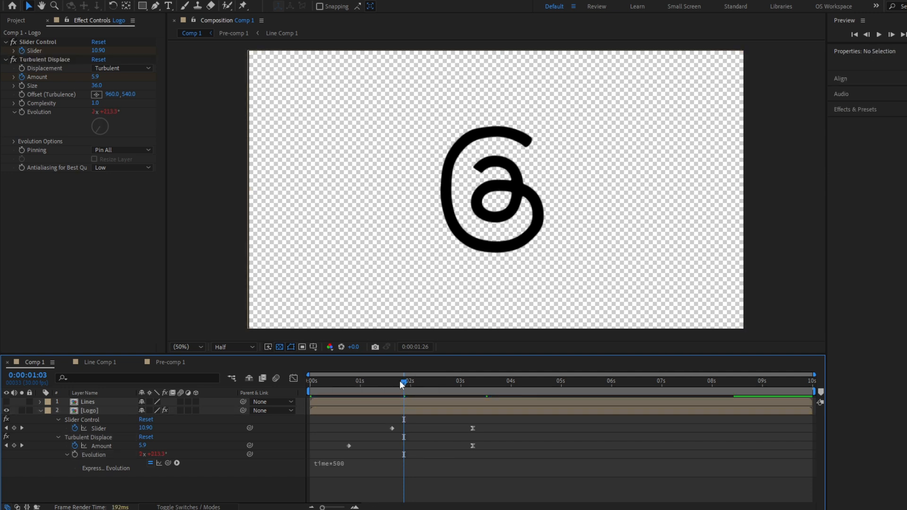
left_click_drag(401, 382, 304, 383)
key("space")
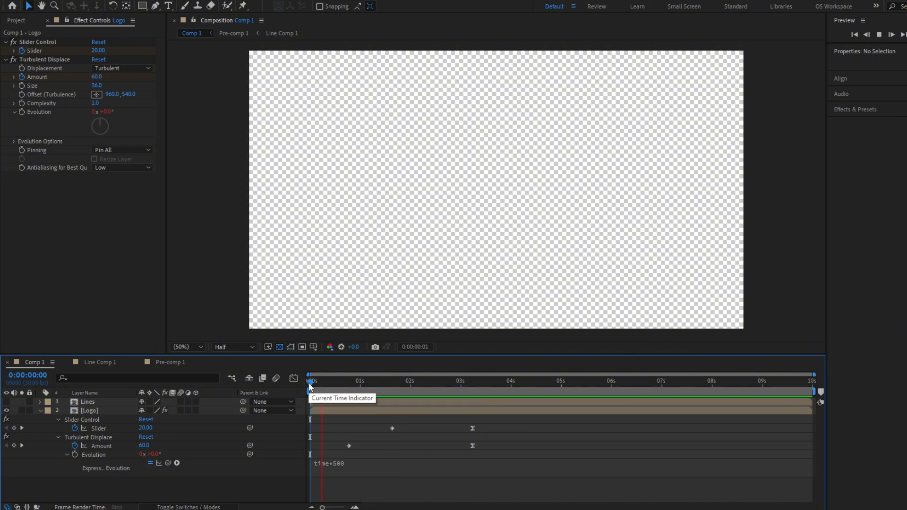
Set the Amount keyframe at 0:00:00:23 to 40, shift it later in line with the first Slider keyframe, and preview
left_click_drag(308, 382, 348, 396)
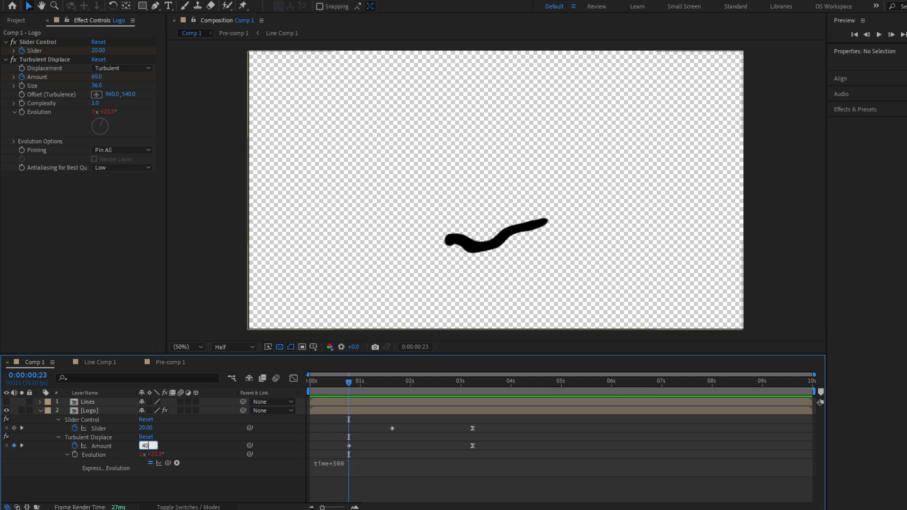
key("Return")
left_click_drag(354, 445, 374, 448)
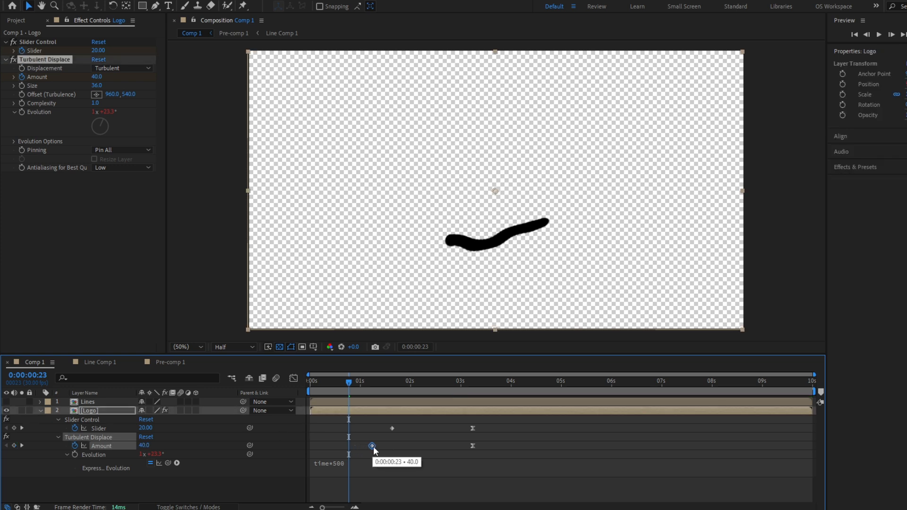
key("space")
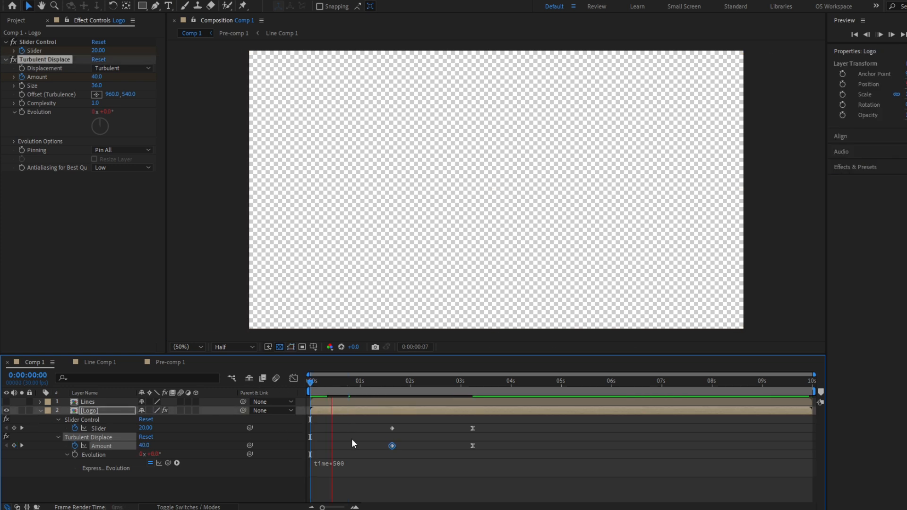
left_click(386, 389)
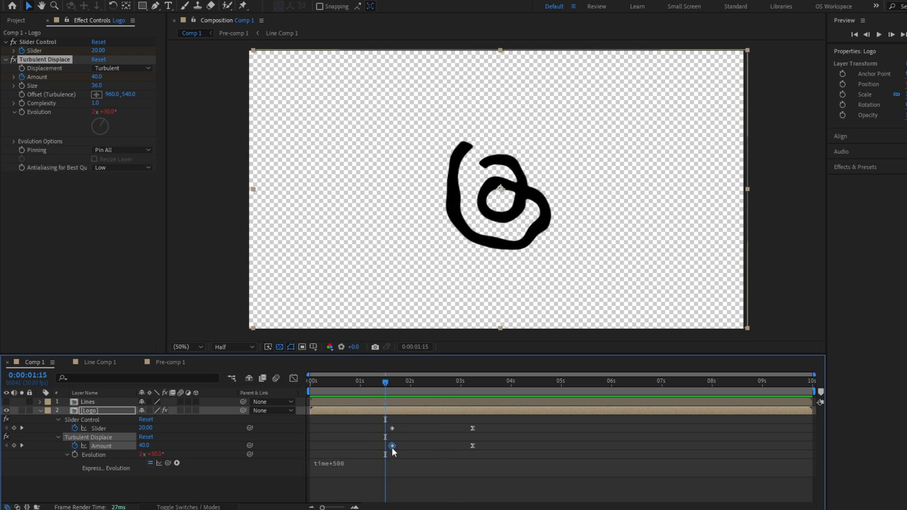
Move the first Amount keyframe earlier to about 0:00:01:07 and preview the distortion
left_click_drag(392, 446, 372, 446)
left_click_drag(344, 385, 315, 384)
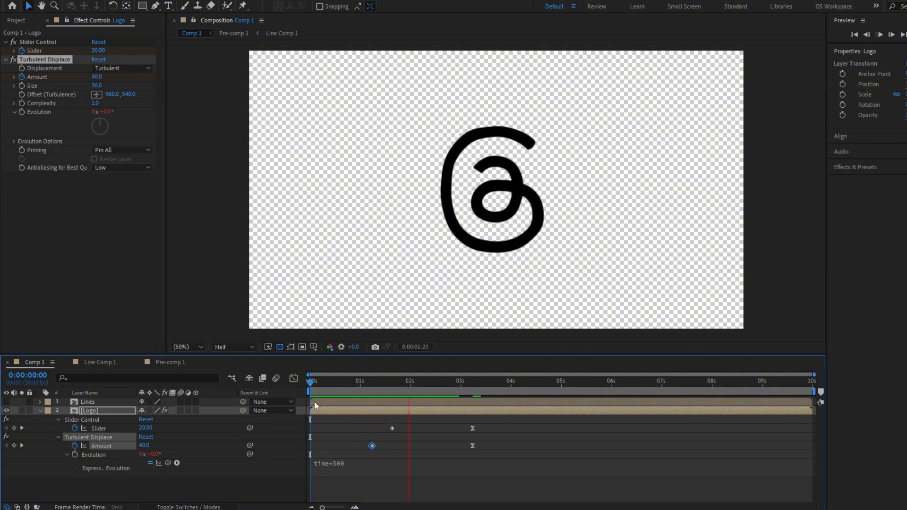
left_click_drag(308, 381, 383, 400)
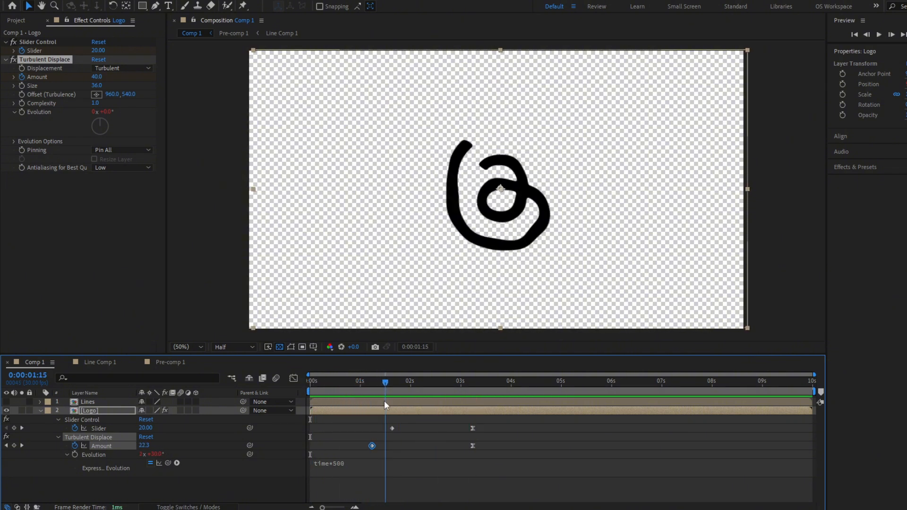
Turn the Lines layer's visibility back on and preview the lines together with the logo
left_click(6, 402)
key("space")
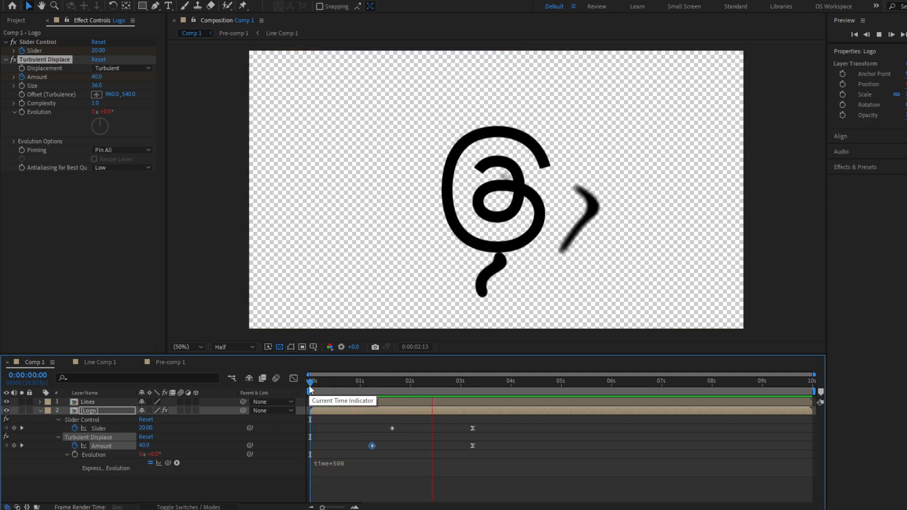
left_click_drag(309, 385, 416, 407)
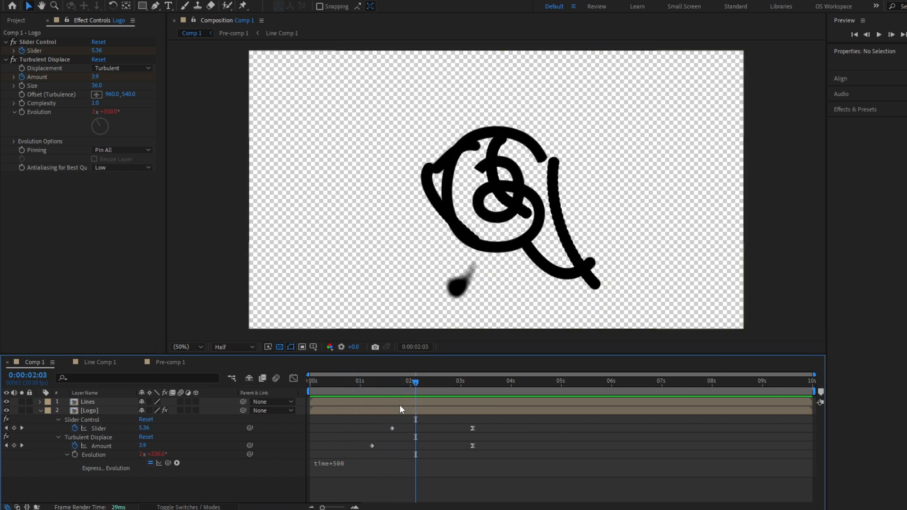
Open the Lines pre-comp and reveal the keyframes of all nine Line Comp 1 layers
double_click(411, 401)
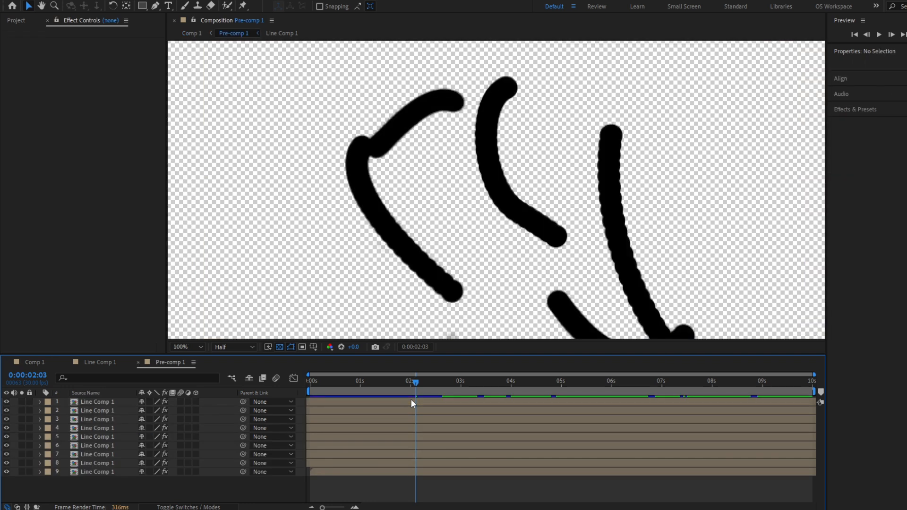
left_click(368, 471, "shift")
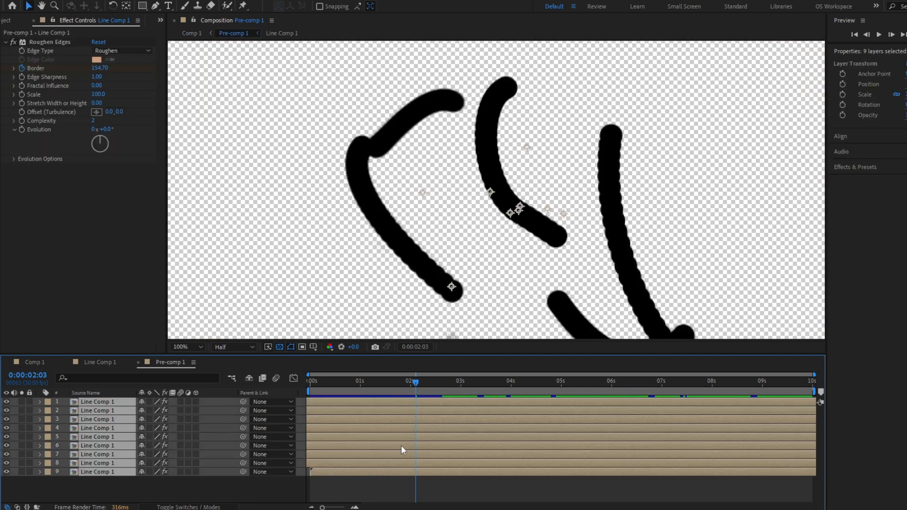
key("u")
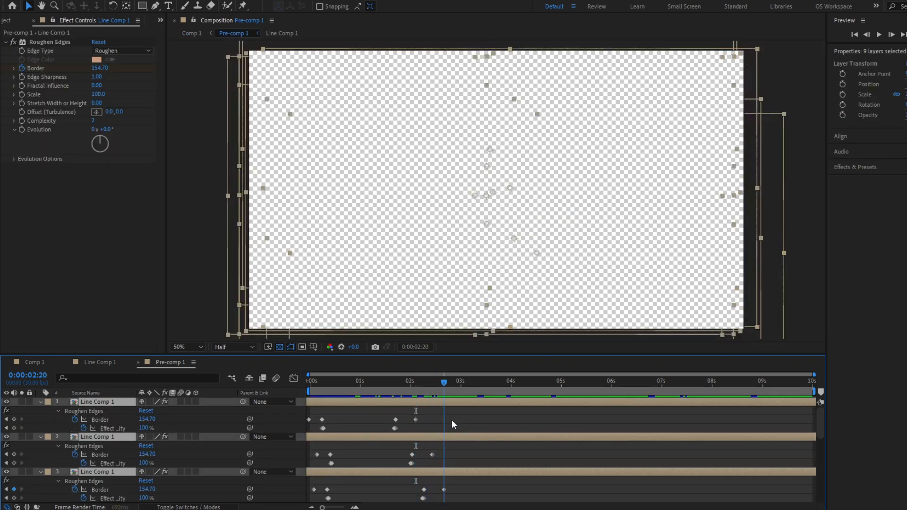
Shift the closing Border and Effect Opacity keyframes of the late-dissolving lower Line Comp 1 layers earlier
left_click_drag(451, 419, 410, 455)
scroll(431, 421, "down", 4)
scroll(431, 421, "down", 4)
key("ctrl+z")
left_click_drag(396, 481, 433, 500)
scroll(435, 458, "up", 3)
scroll(436, 458, "down", 3)
scroll(444, 448, "up", 2)
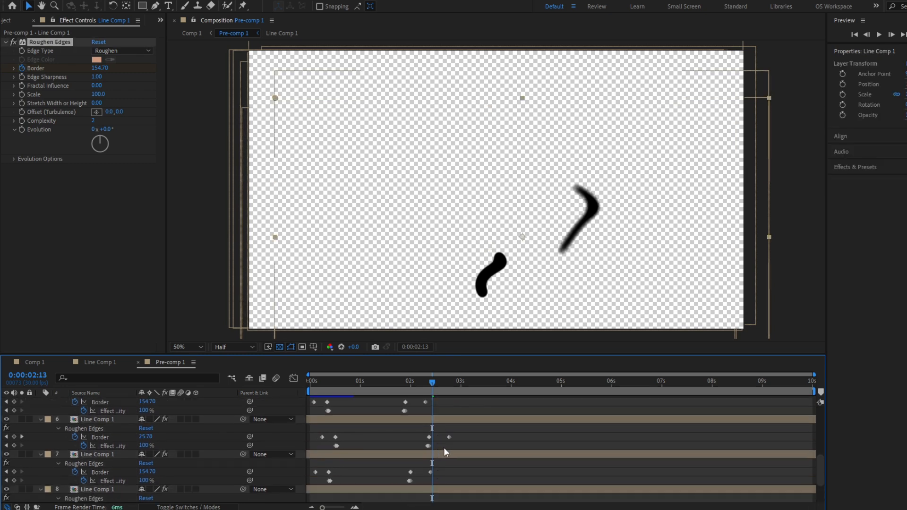
scroll(447, 447, "down", 1)
scroll(449, 447, "up", 2)
left_click_drag(455, 456, 402, 484)
left_click(444, 430)
Shift the third Line Comp 1 layer's closing keyframes earlier, with its last Border keyframe at about 2.3 seconds
scroll(441, 430, "up", 4)
left_click_drag(452, 457, 416, 477)
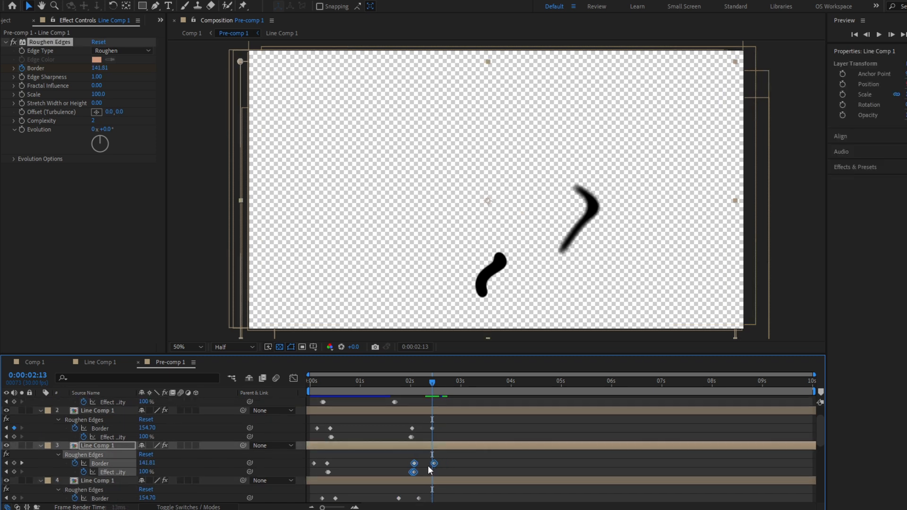
left_click(447, 456)
scroll(447, 454, "up", 3)
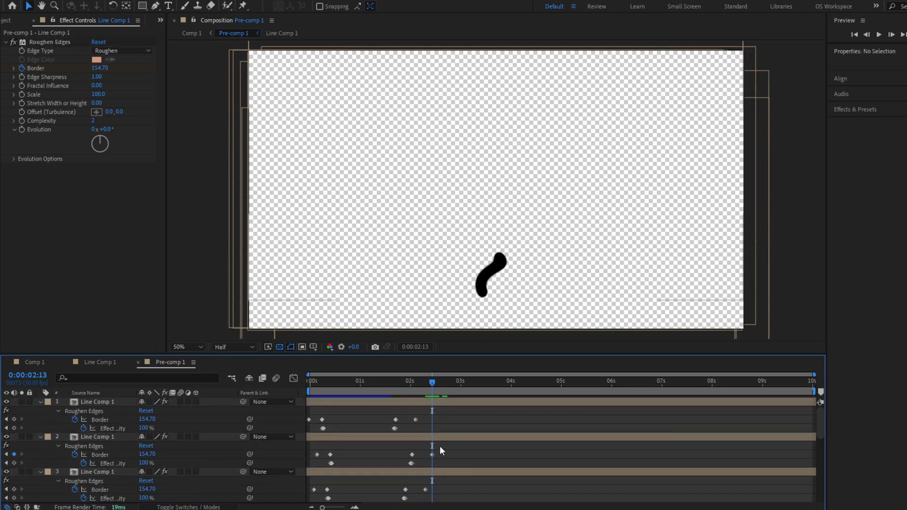
mouse_move(440, 447)
left_mouse_down()
mouse_move(420, 462)
mouse_move(392, 455)
mouse_move(423, 446)
left_mouse_up()
left_click(425, 415)
Move the sixth Line Comp 1 layer's closing keyframes slightly earlier and preview the timing in Comp 1
scroll(429, 417, "down", 7)
left_click_drag(456, 405, 421, 422)
left_click_drag(430, 411, 422, 412)
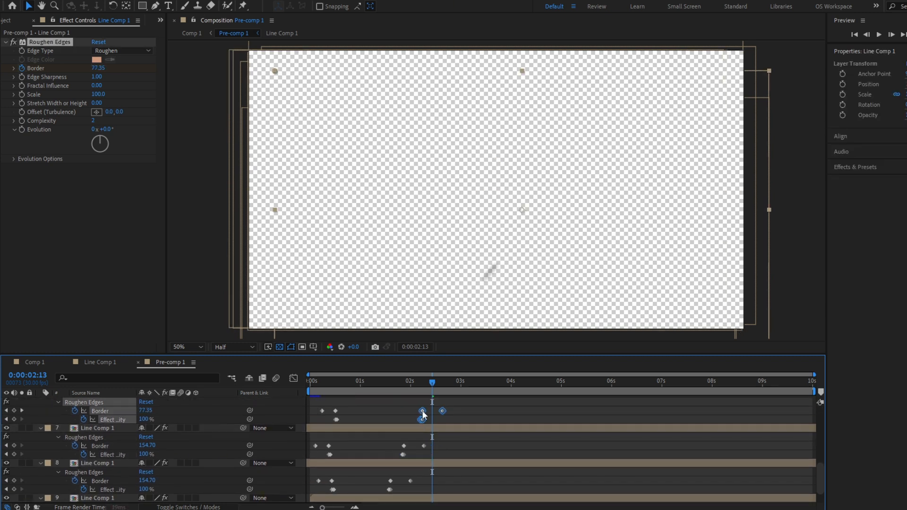
left_click(192, 33)
left_click(310, 382)
key("space")
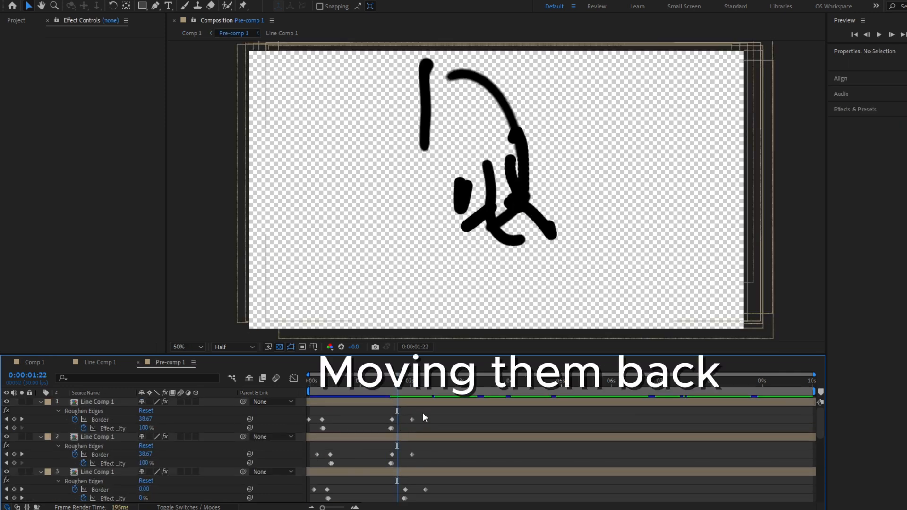
Move the line layers' closing Roughen Edges keyframes still earlier, and play Comp 1 to check the dissolve
left_click_drag(418, 418, 403, 462)
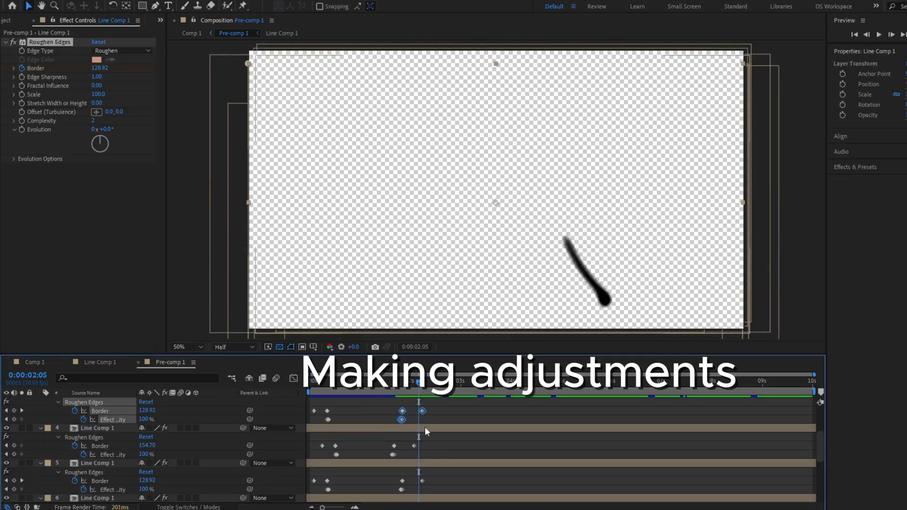
left_click(398, 385)
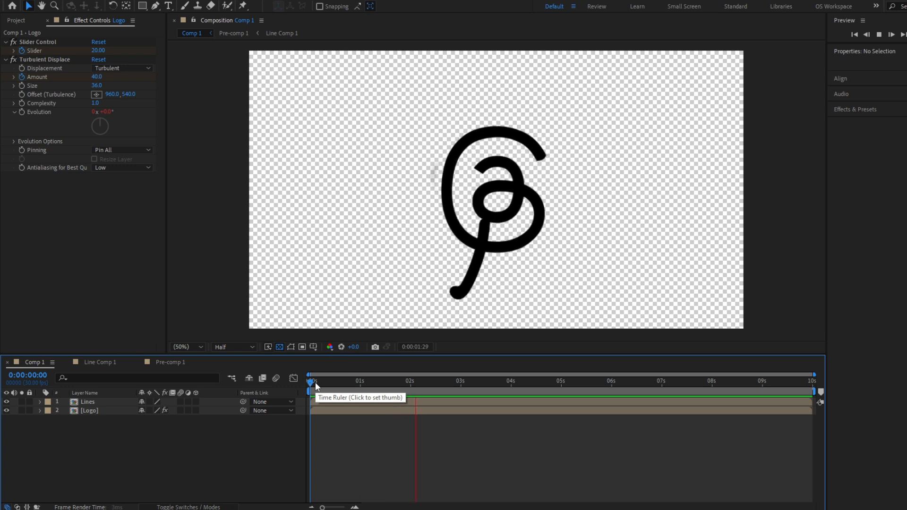
key("space")
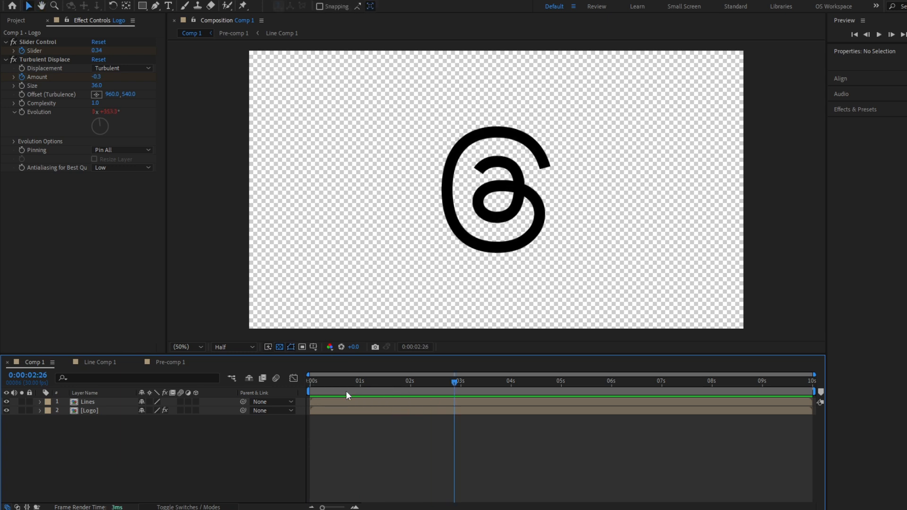
Enable motion blur for the Line layer inside Line Comp 1 and preview the result in Comp 1
double_click(106, 401)
scroll(121, 423, "up", 3)
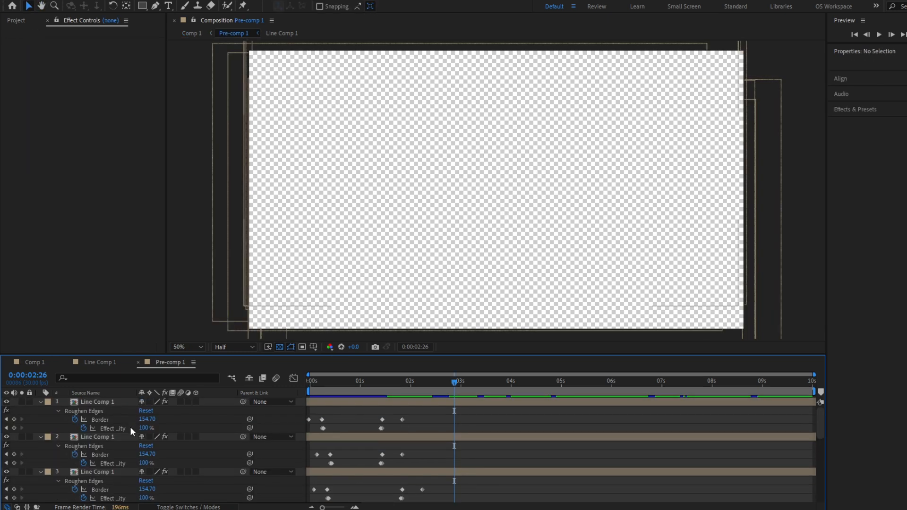
double_click(108, 401)
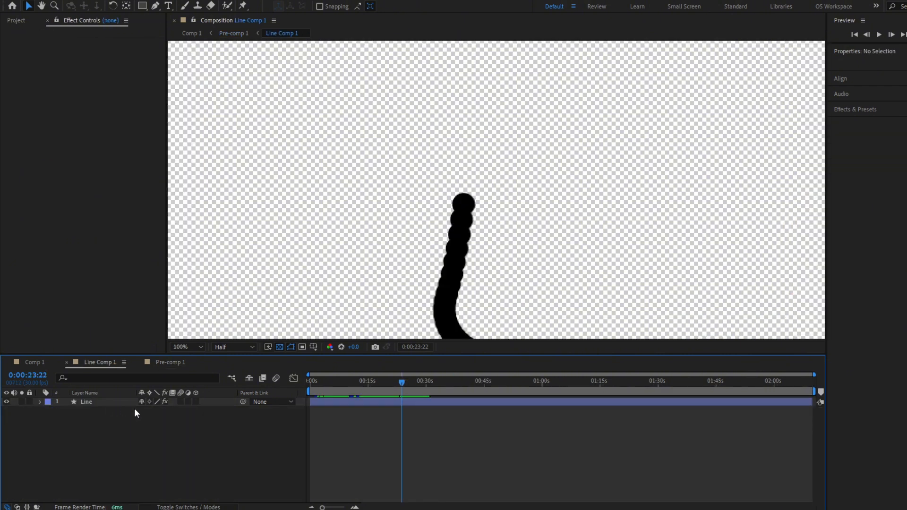
left_click(180, 402)
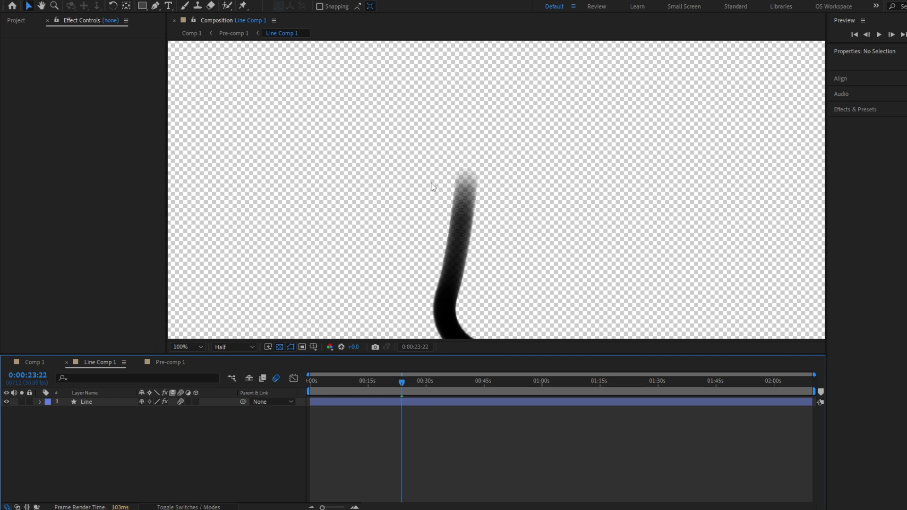
left_click(192, 33)
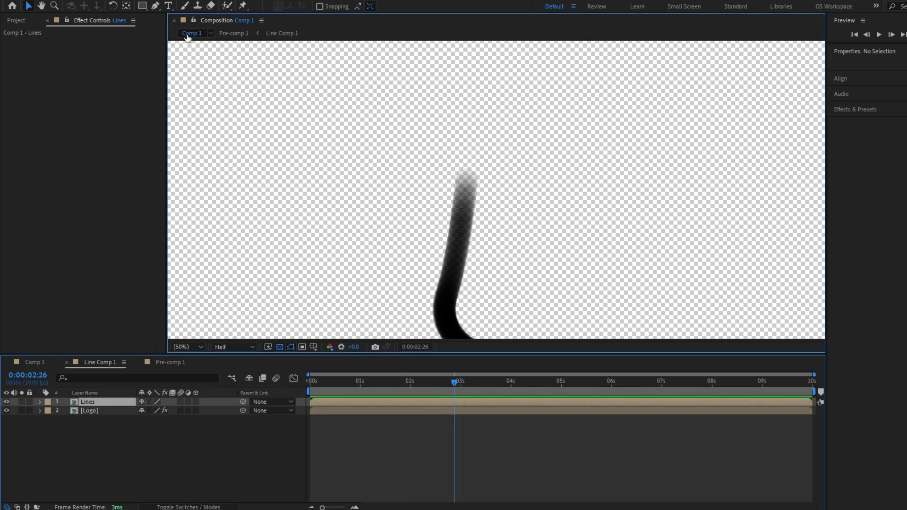
left_click(310, 384)
key("space")
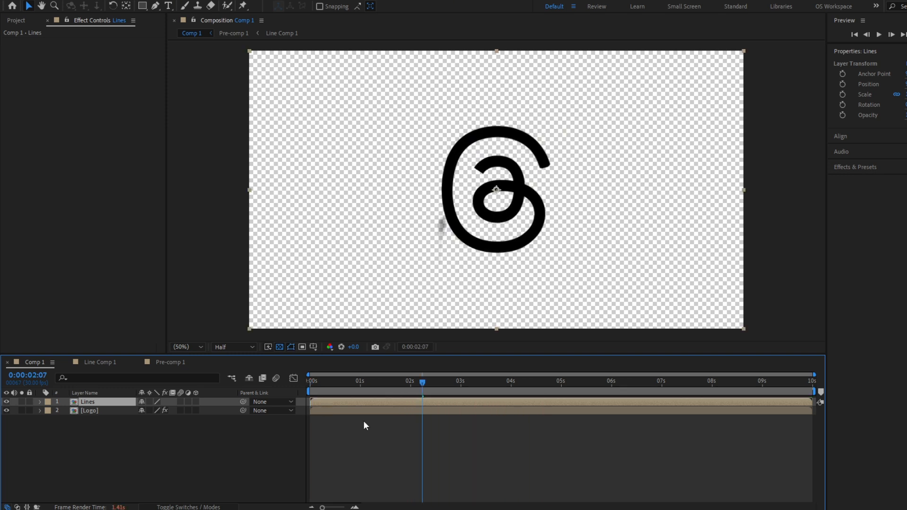
Create a light grey 1920 × 1080 solid named Background in Comp 1 and place it beneath all other layers
key("ctrl+y")
type("Backg")
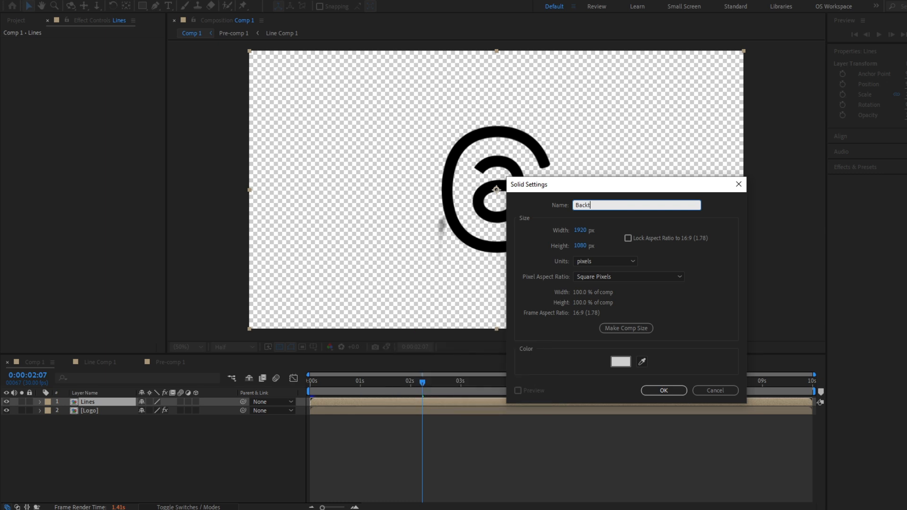
type("round")
key("Return")
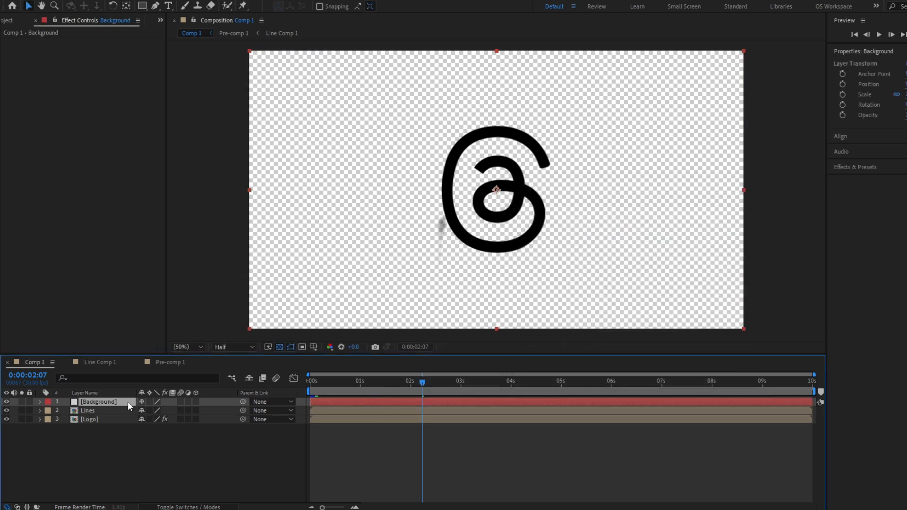
key("ctrl+shift+bracketleft")
Apply the CC Vignette effect to the Background layer
key("ctrl+space")
type("vignet")
key("Return")
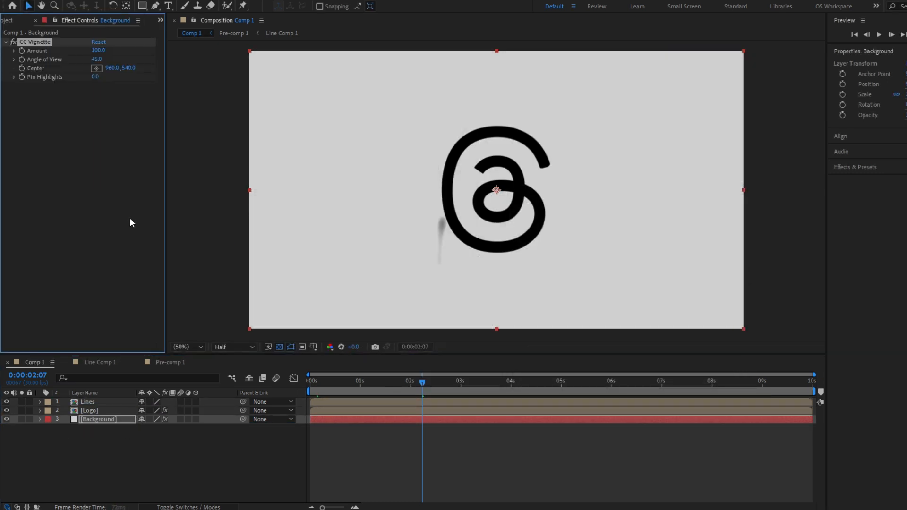
Add a Drop Shadow effect to the Logo layer with a distance of 50 and a softness of 100
left_click(101, 409)
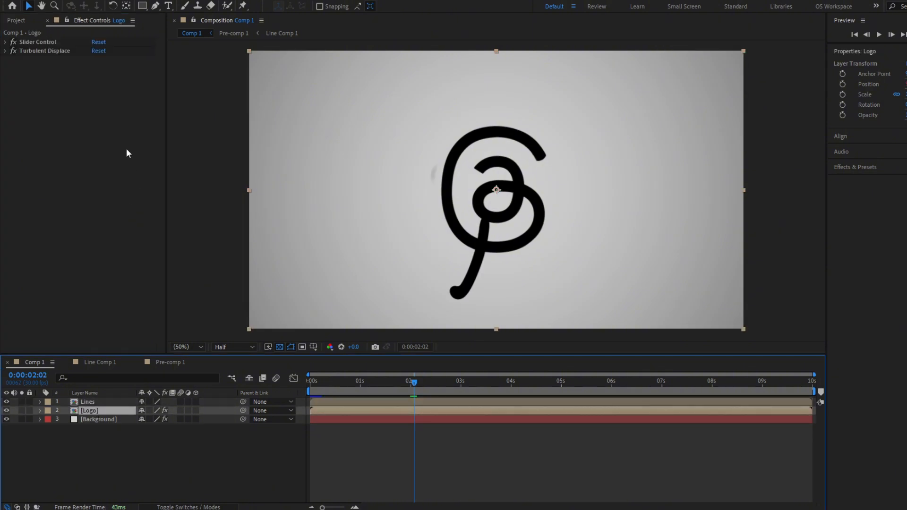
key("ctrl+space")
type("drop")
key("Return")
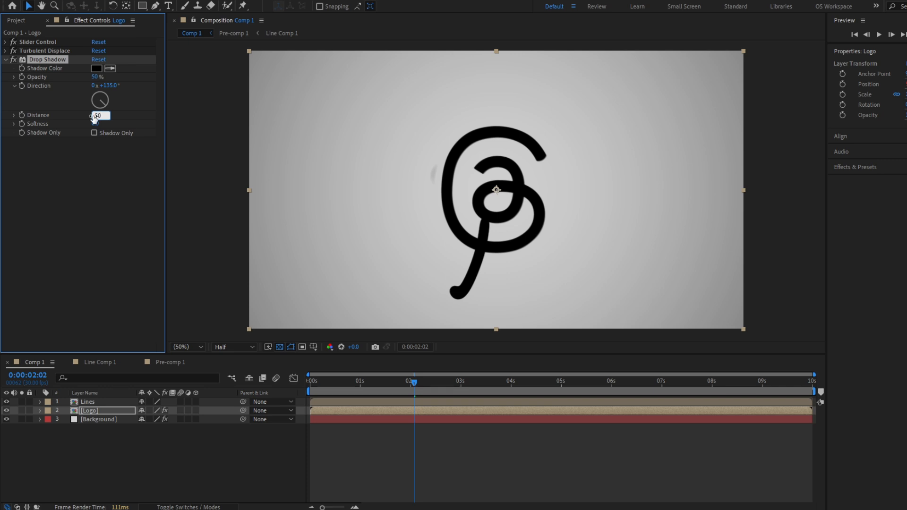
Copy the Logo layer's Drop Shadow effect onto the Lines layer
key("ctrl+c")
left_click(95, 399)
key("ctrl+v")
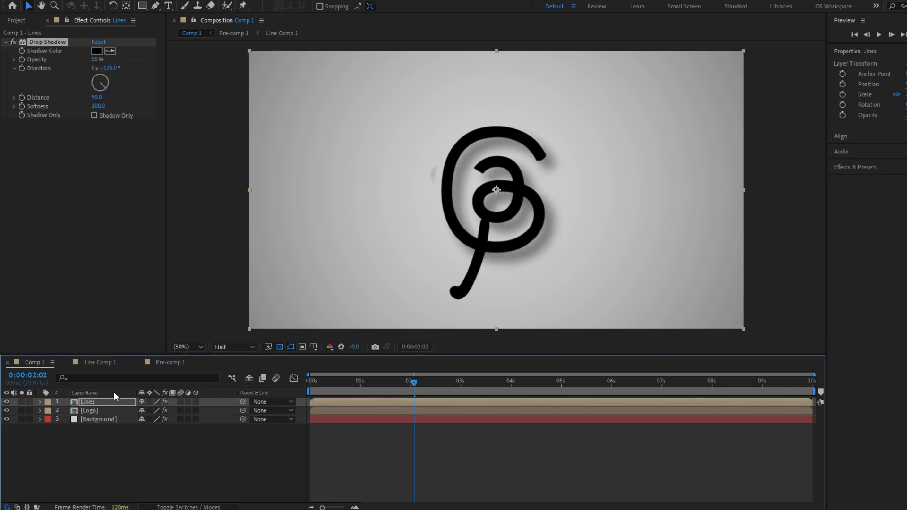
Preview Comp 1 from the start, end its work area at about 3.5 seconds, and return to the first frame
key("Home")
key("space")
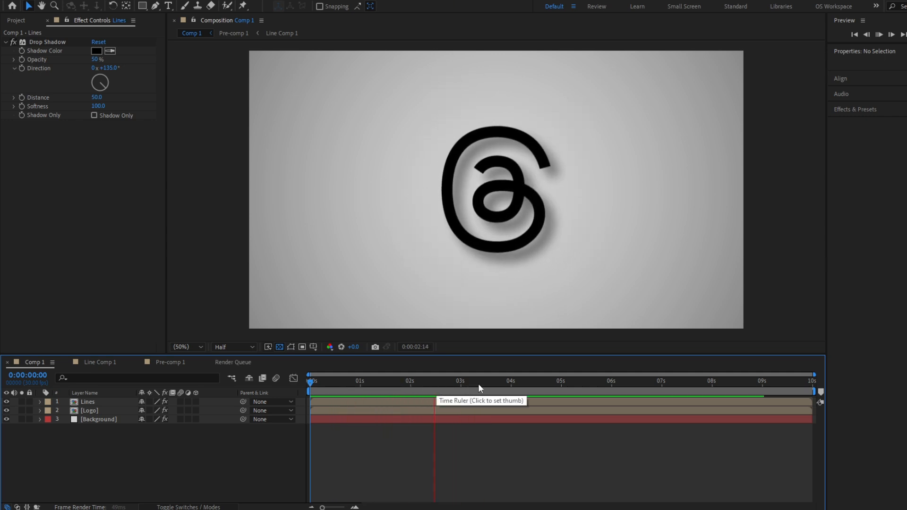
key("n")
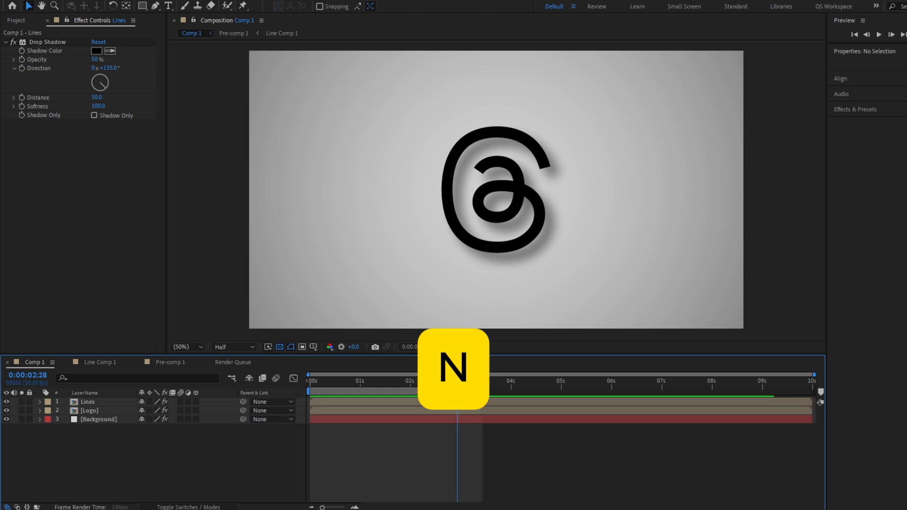
left_click_drag(457, 381, 257, 380)
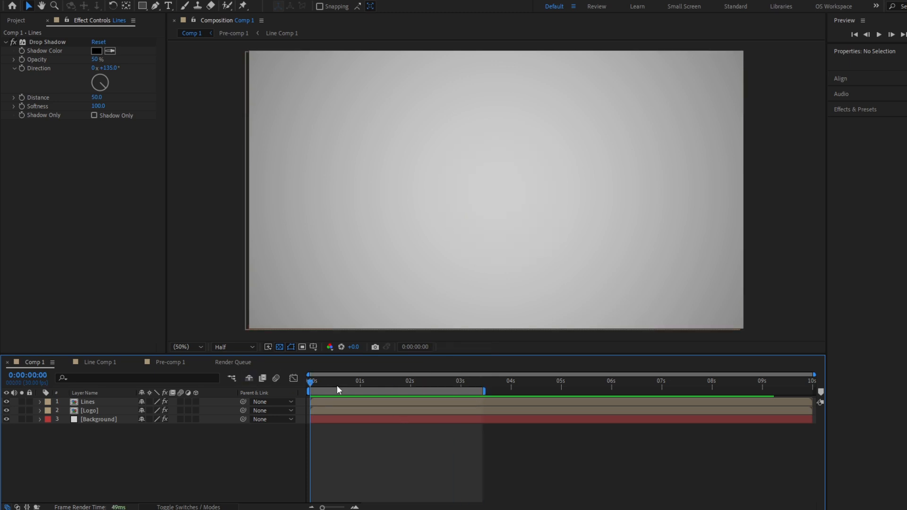